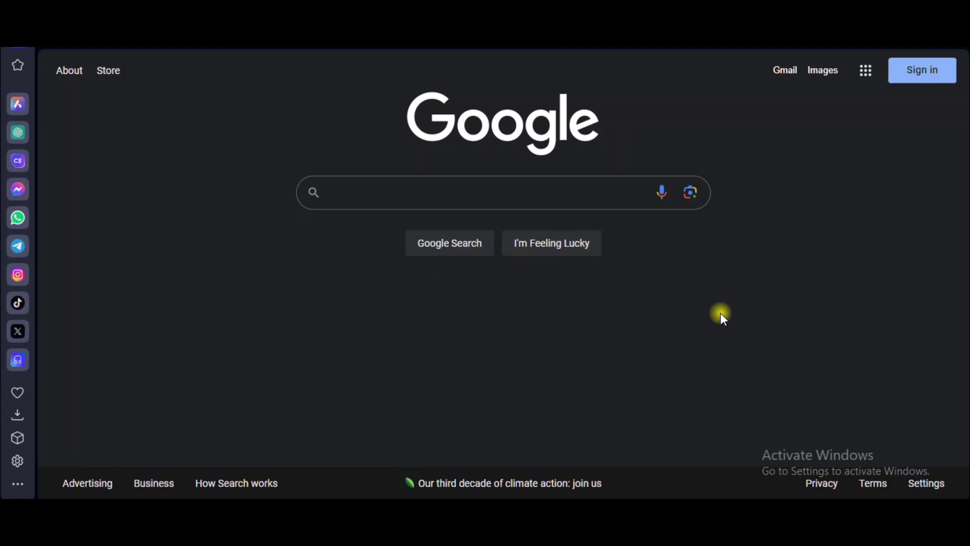
- Search Google for app.pst.net
{"action": "left_click", "coordinate": [419, 190]}
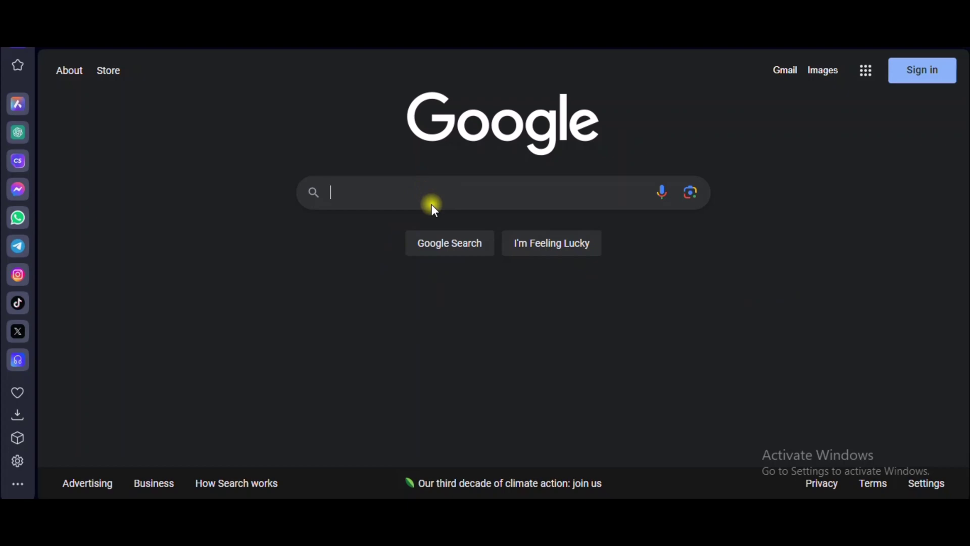
{"action": "type", "text": "app.pst.net"}
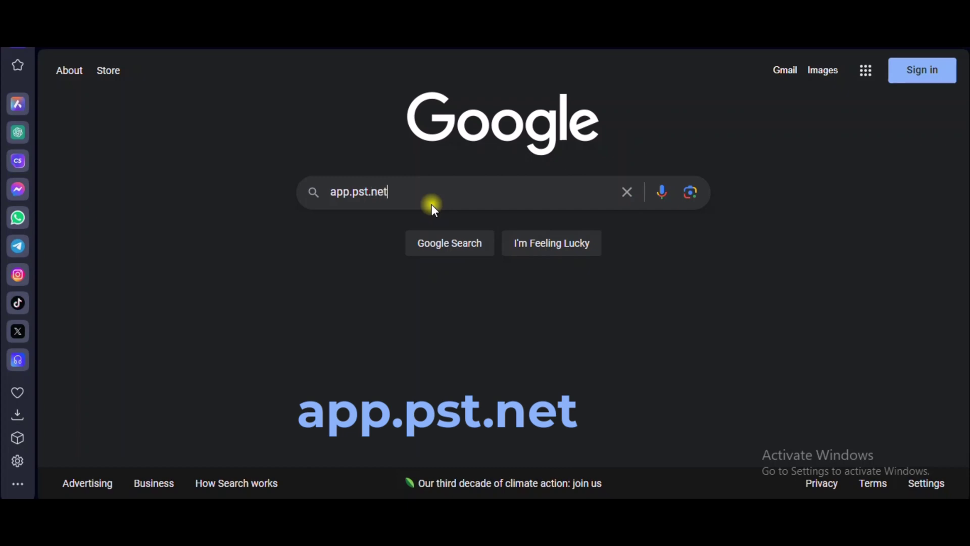
{"action": "left_click_drag", "start_coordinate": [432, 204], "coordinate": [344, 208]}
{"action": "left_click", "coordinate": [379, 188]}
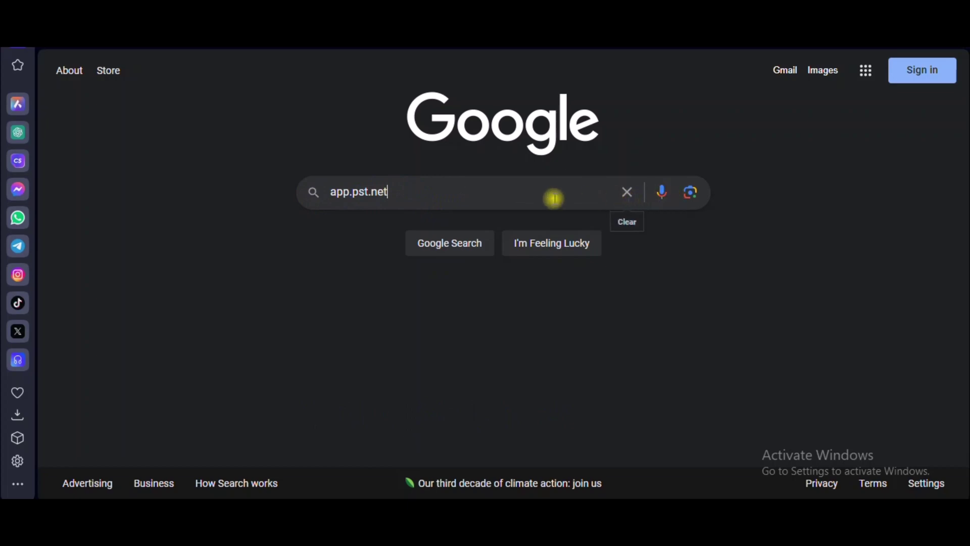
{"action": "key", "text": "Return"}
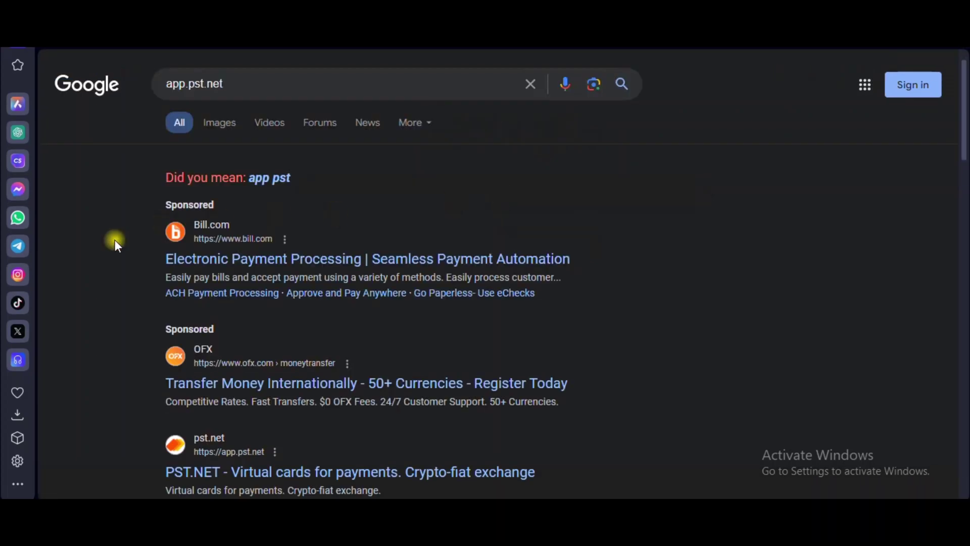
- Open the app.pst.net search result titled "PST.NET - Virtual cards for payments. Crypto-fiat exchange"
{"action": "scroll", "coordinate": [276, 287], "scroll_direction": "down", "scroll_amount": 3}
{"action": "scroll", "coordinate": [276, 288], "scroll_direction": "down", "scroll_amount": 4}
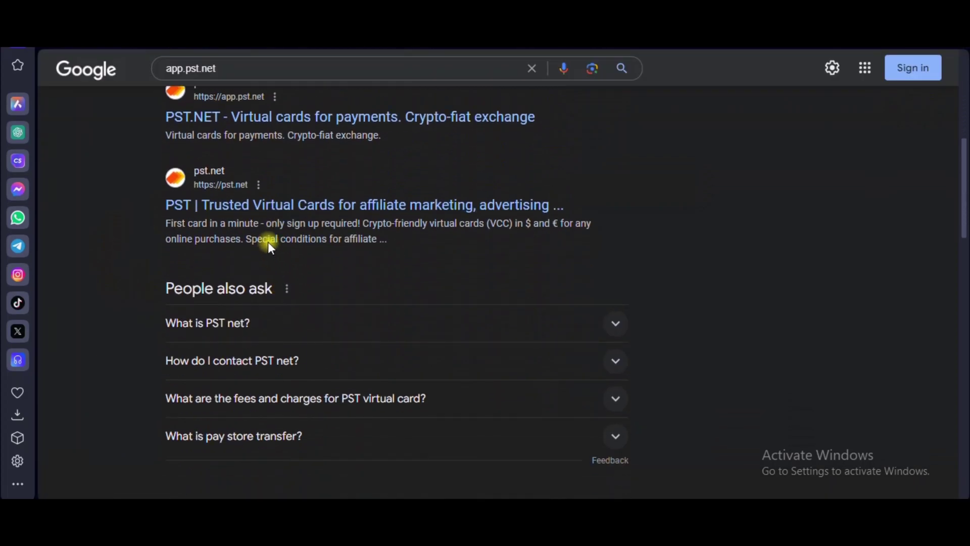
{"action": "scroll", "coordinate": [161, 200], "scroll_direction": "up", "scroll_amount": 2}
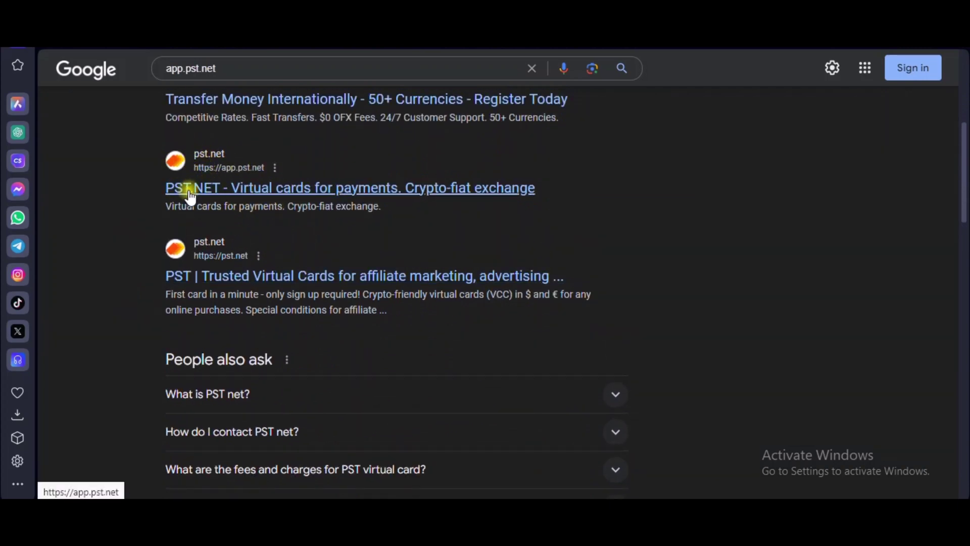
{"action": "left_click", "coordinate": [392, 192]}
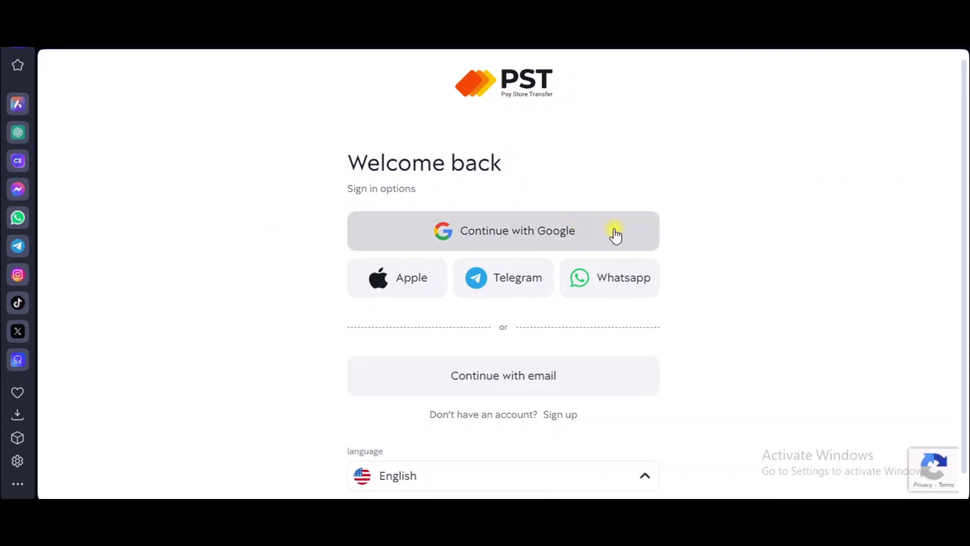
- Review the PST sign-in options and choose to continue with email
{"action": "scroll", "coordinate": [683, 245], "scroll_direction": "down", "scroll_amount": 1}
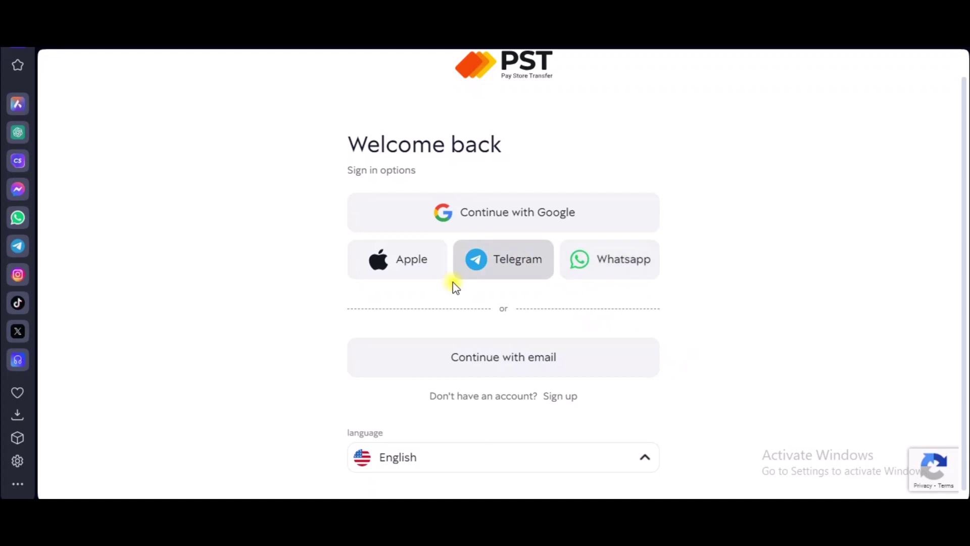
{"action": "left_click", "coordinate": [483, 268]}
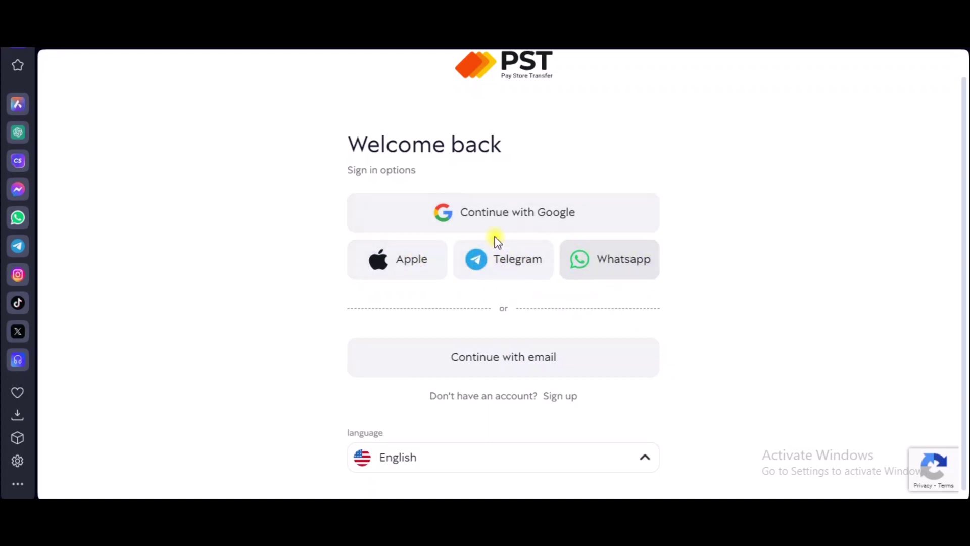
{"action": "left_click", "coordinate": [437, 277]}
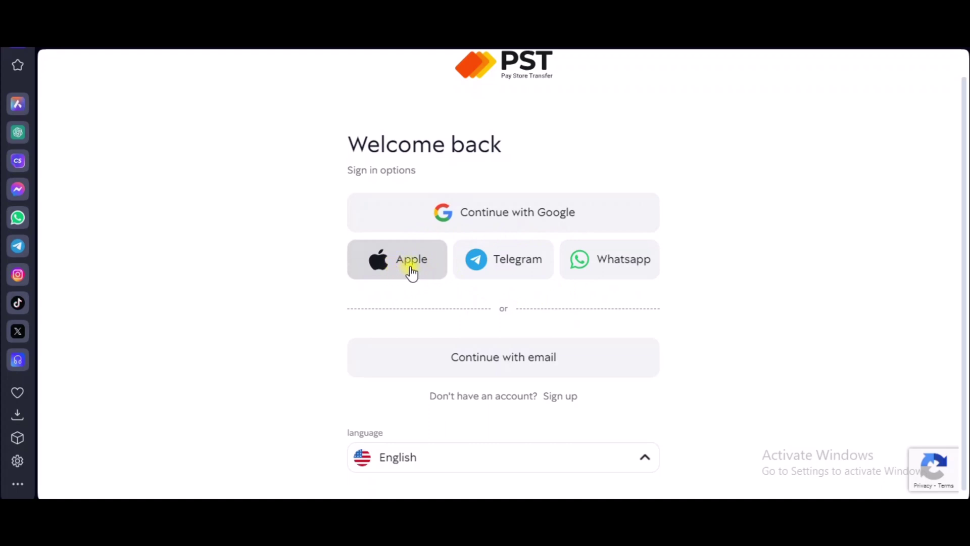
{"action": "left_click", "coordinate": [526, 364]}
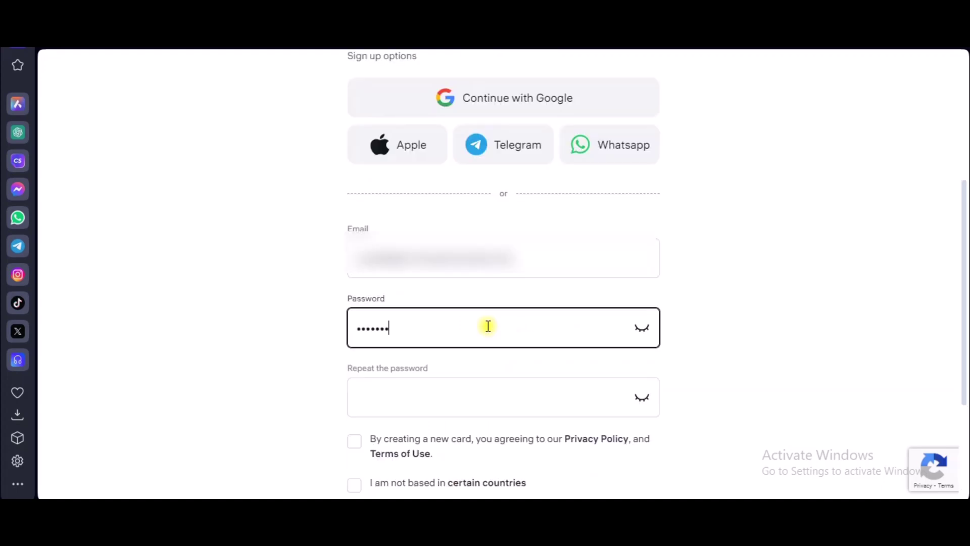
- Enter the account password and repeat it in the sign-up form
{"action": "type", "text": "••••"}
{"action": "left_click", "coordinate": [479, 396]}
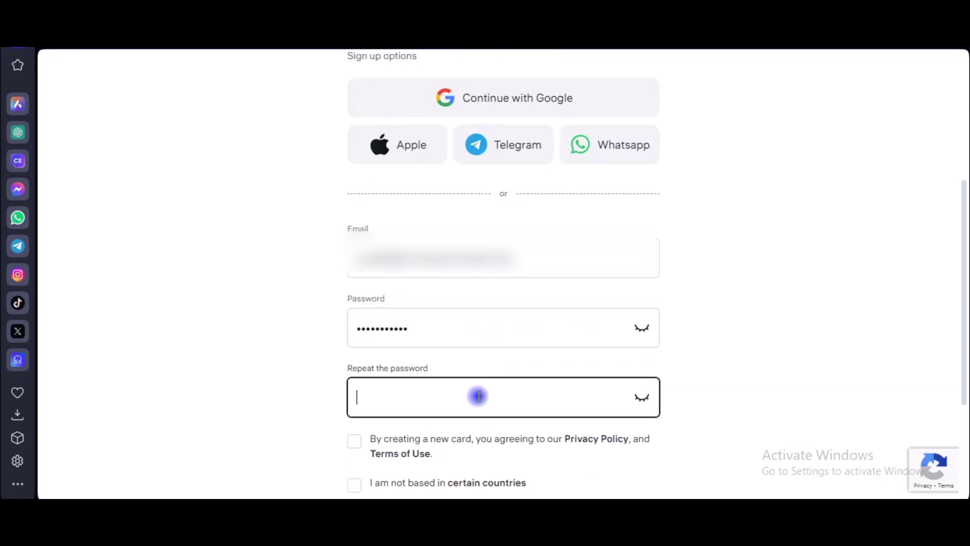
{"action": "type", "text": "•••••••"}
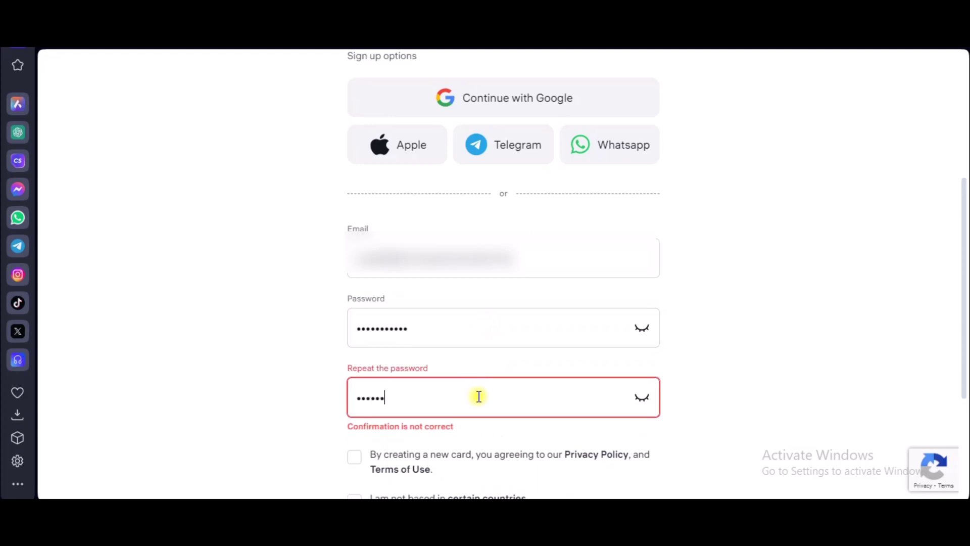
{"action": "type", "text": "••••"}
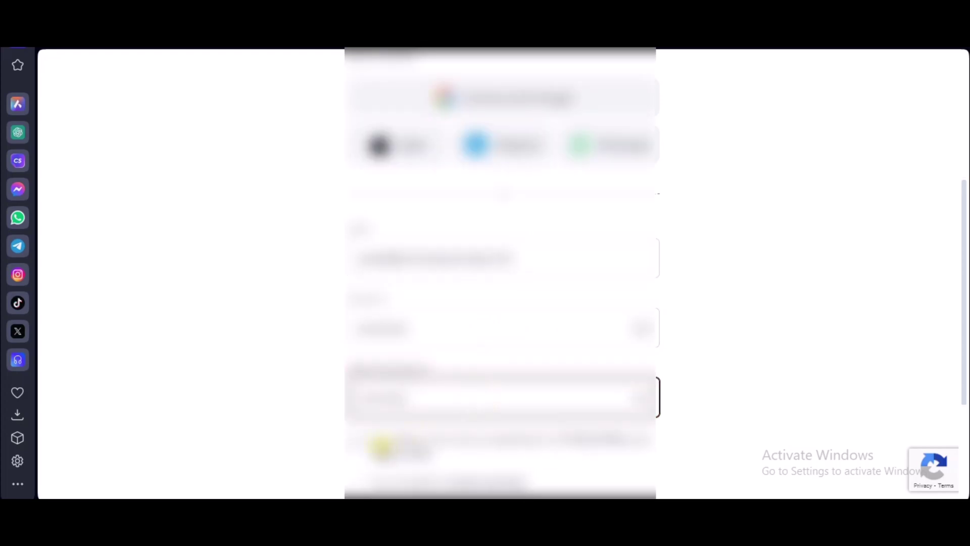
- Accept the Privacy Policy and Terms of Use, and complete the new account registration
{"action": "left_click", "coordinate": [354, 440]}
{"action": "scroll", "coordinate": [472, 407], "scroll_direction": "down", "scroll_amount": 3}
{"action": "left_click", "coordinate": [489, 389]}
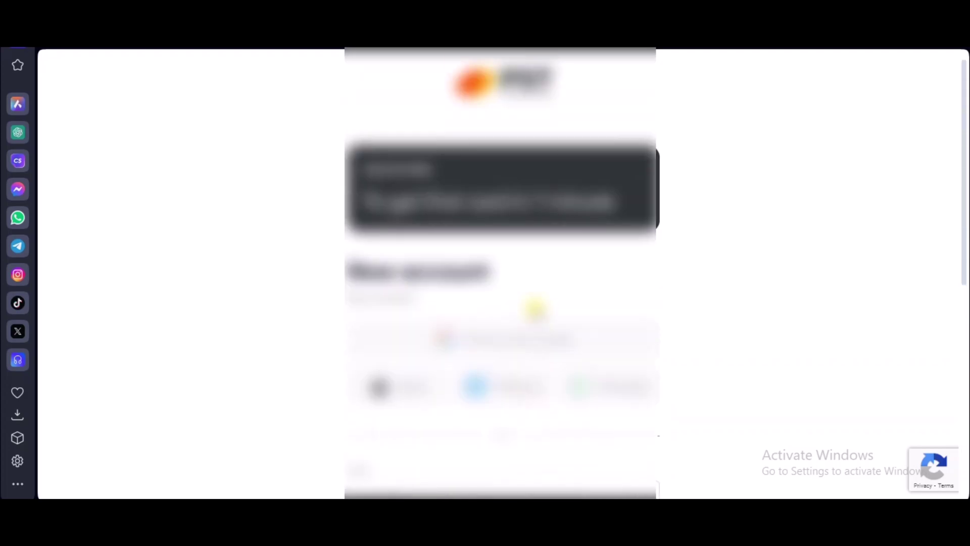
{"action": "scroll", "coordinate": [534, 308], "scroll_direction": "down", "scroll_amount": 4}
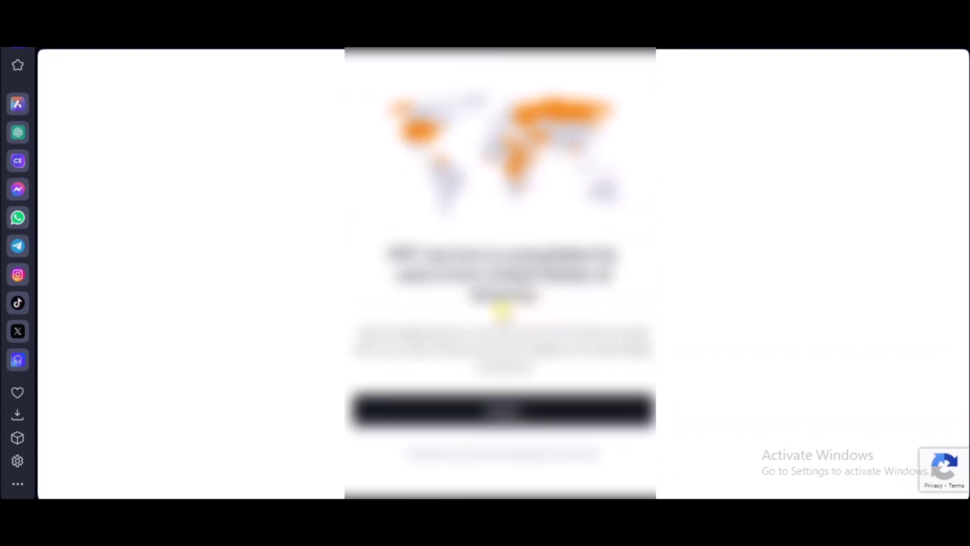
{"action": "left_click", "coordinate": [489, 389]}
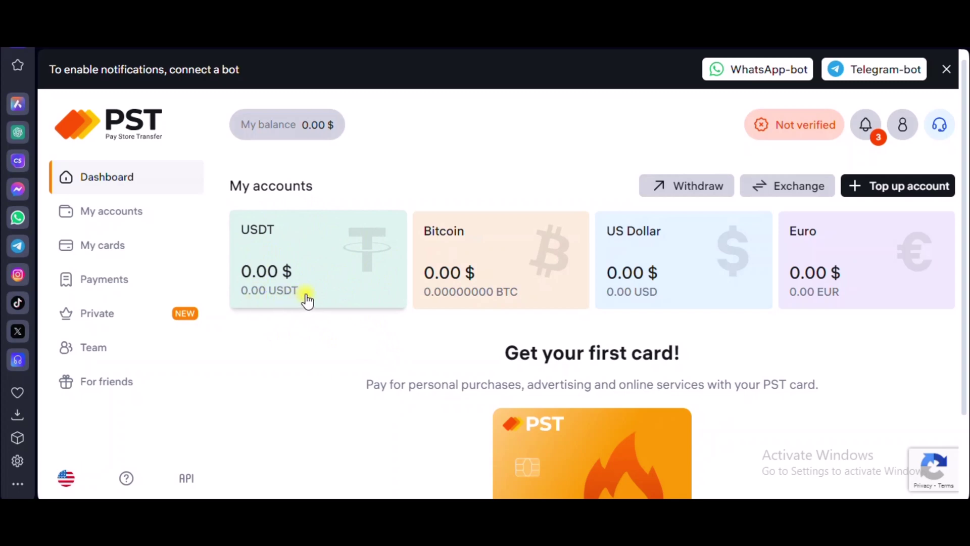
- Examine the USDT, Bitcoin, US Dollar and Euro account balances on the dashboard
{"action": "left_click_drag", "start_coordinate": [307, 298], "coordinate": [229, 288]}
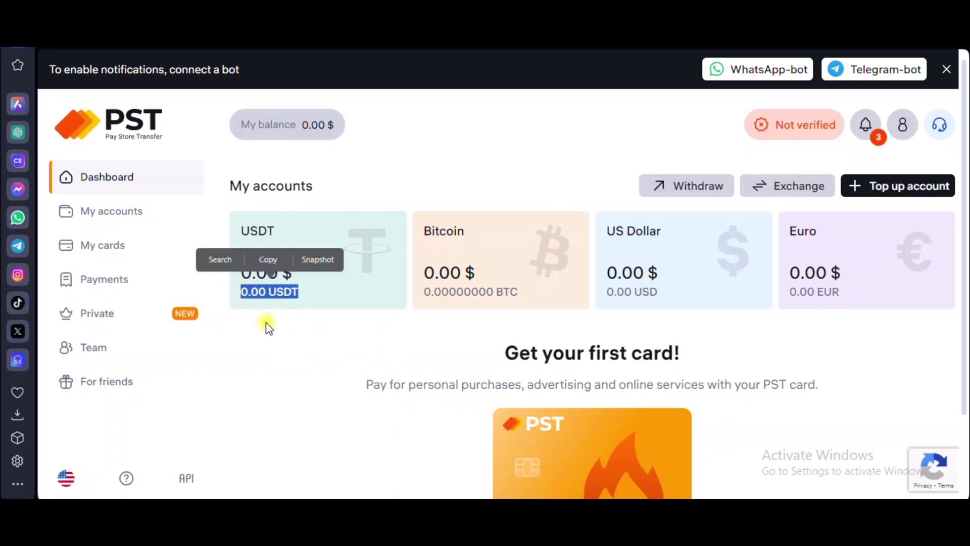
{"action": "left_click", "coordinate": [270, 335]}
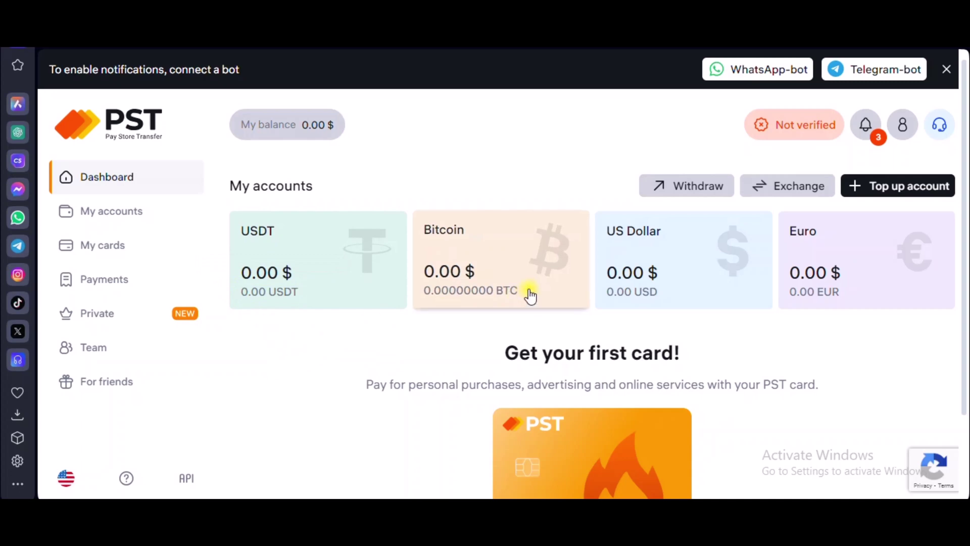
{"action": "left_click_drag", "start_coordinate": [536, 306], "coordinate": [416, 288]}
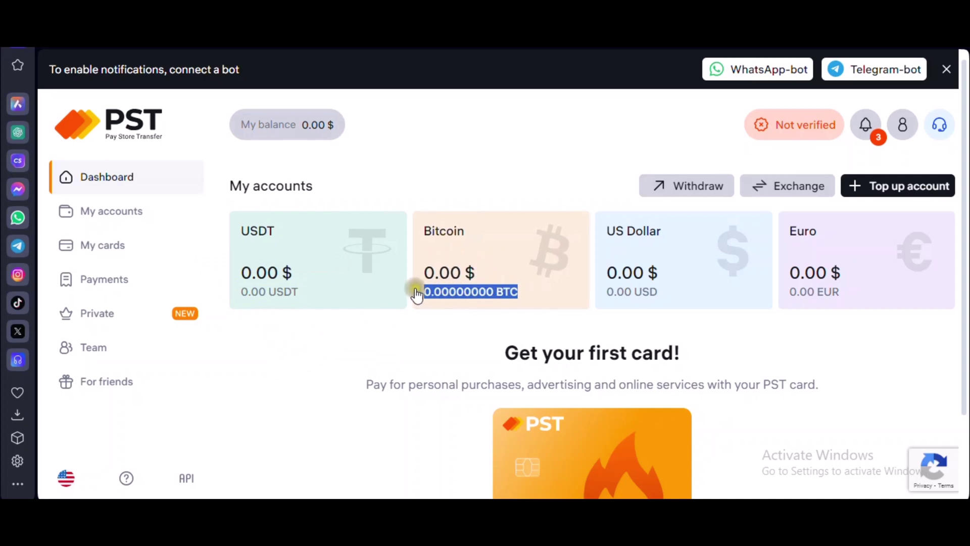
{"action": "left_click", "coordinate": [386, 325]}
{"action": "triple_click", "coordinate": [693, 293]}
{"action": "triple_click", "coordinate": [823, 288]}
{"action": "left_click", "coordinate": [297, 346]}
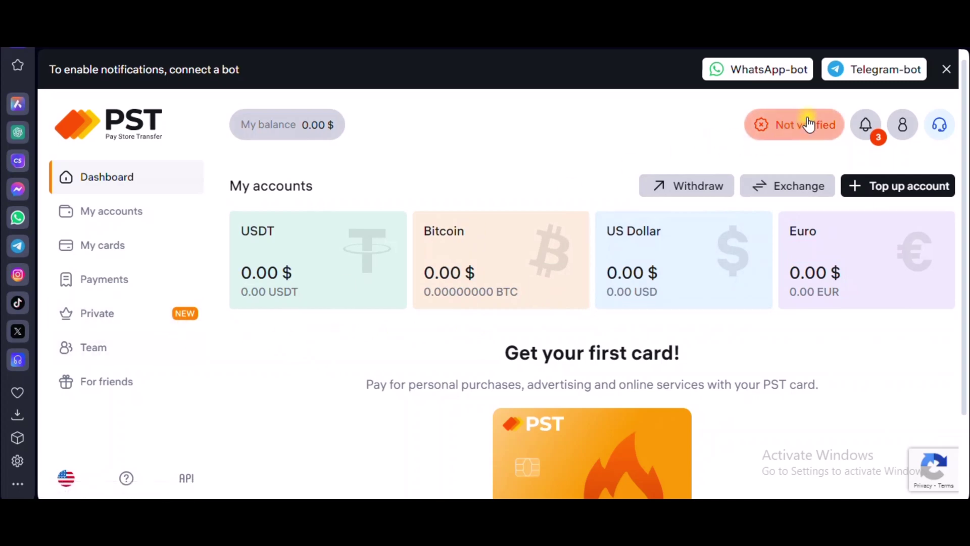
- Open the account verification page and examine which details the Welcome level requires
{"action": "left_click", "coordinate": [778, 136]}
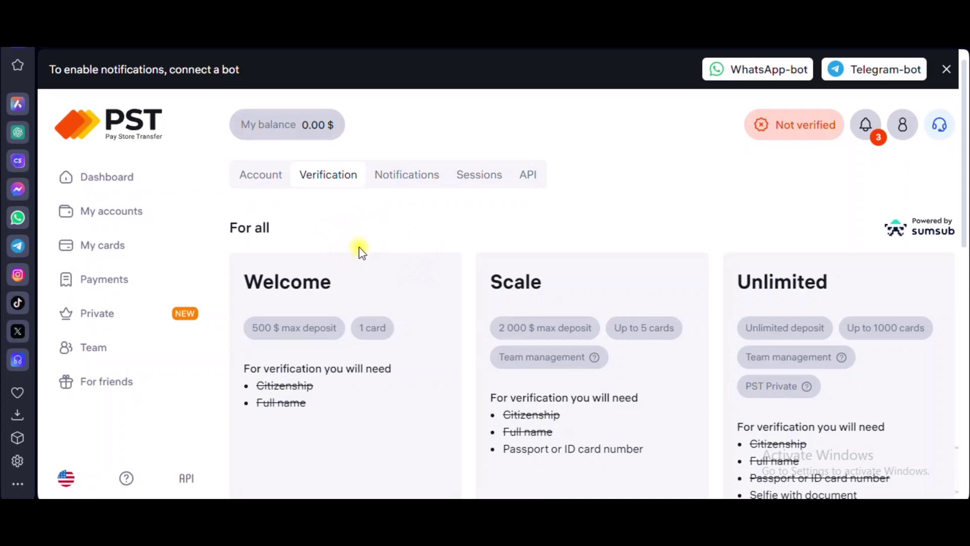
{"action": "scroll", "coordinate": [370, 270], "scroll_direction": "down", "scroll_amount": 2}
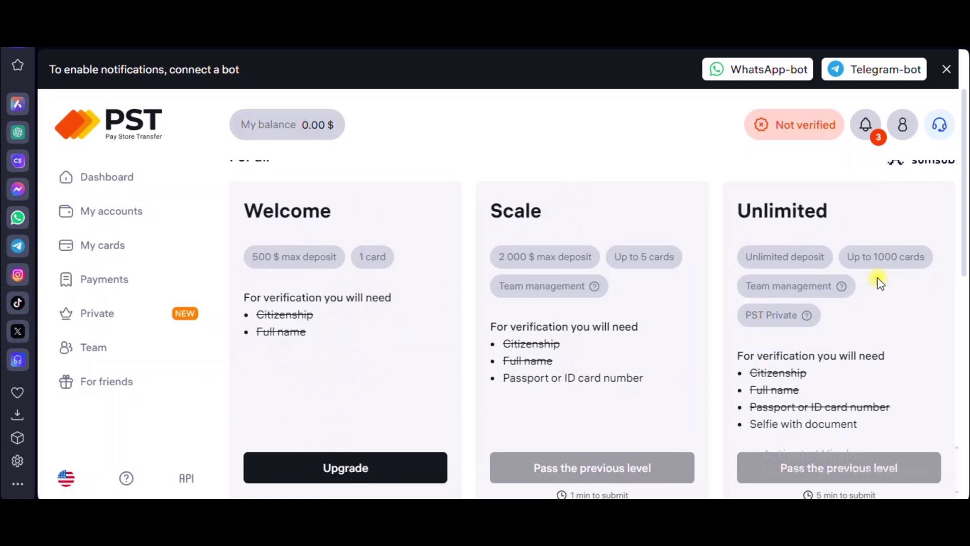
{"action": "left_click_drag", "start_coordinate": [309, 332], "coordinate": [255, 313]}
{"action": "left_click", "coordinate": [347, 368]}
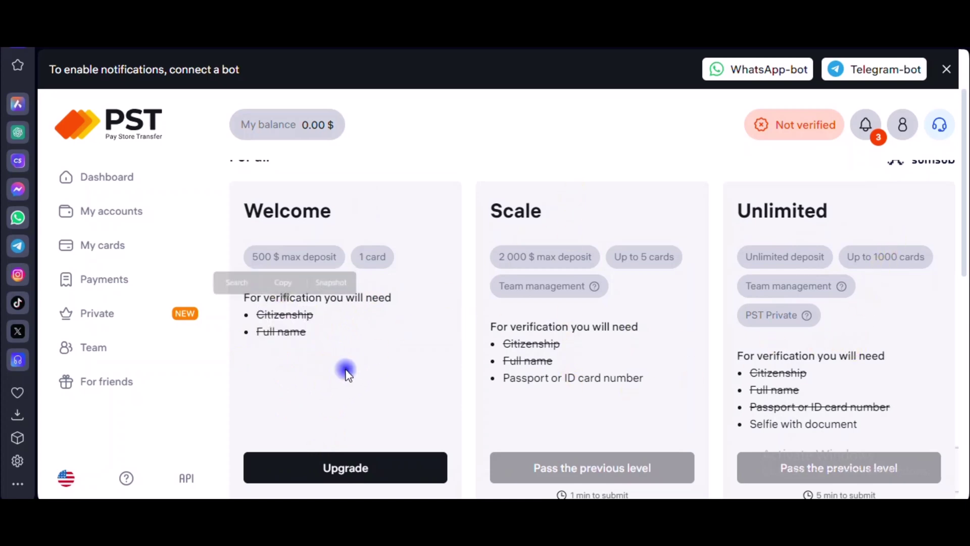
{"action": "left_click_drag", "start_coordinate": [318, 337], "coordinate": [255, 332]}
{"action": "left_click_drag", "start_coordinate": [325, 316], "coordinate": [263, 317]}
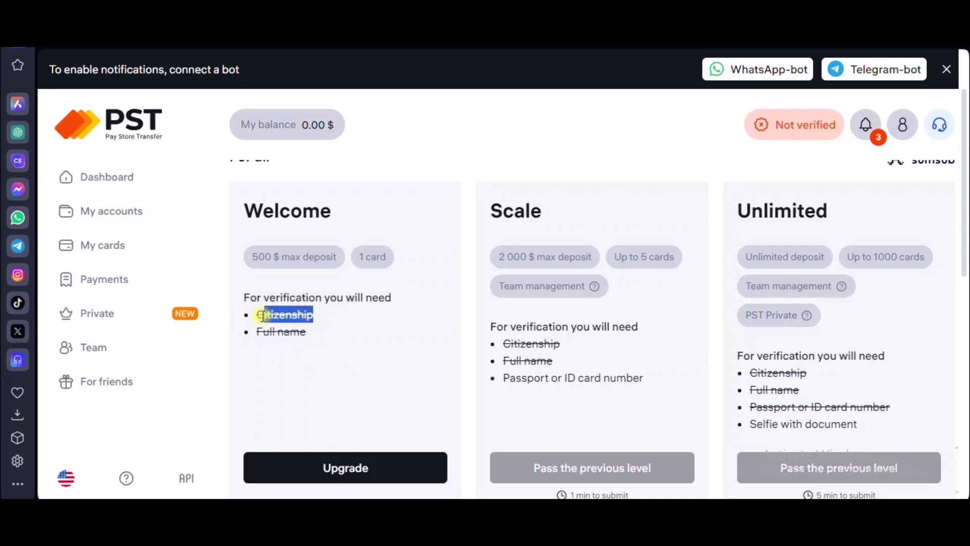
{"action": "left_click", "coordinate": [335, 331]}
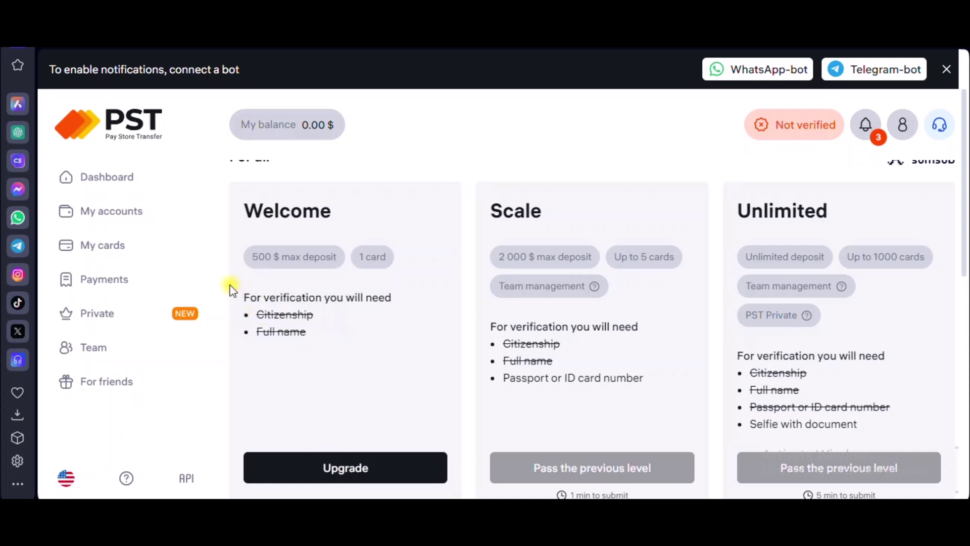
{"action": "left_click_drag", "start_coordinate": [244, 297], "coordinate": [394, 302]}
{"action": "left_click_drag", "start_coordinate": [254, 317], "coordinate": [326, 323]}
{"action": "left_click_drag", "start_coordinate": [256, 331], "coordinate": [314, 335]}
{"action": "left_click", "coordinate": [352, 342]}
{"action": "left_click_drag", "start_coordinate": [258, 312], "coordinate": [301, 344]}
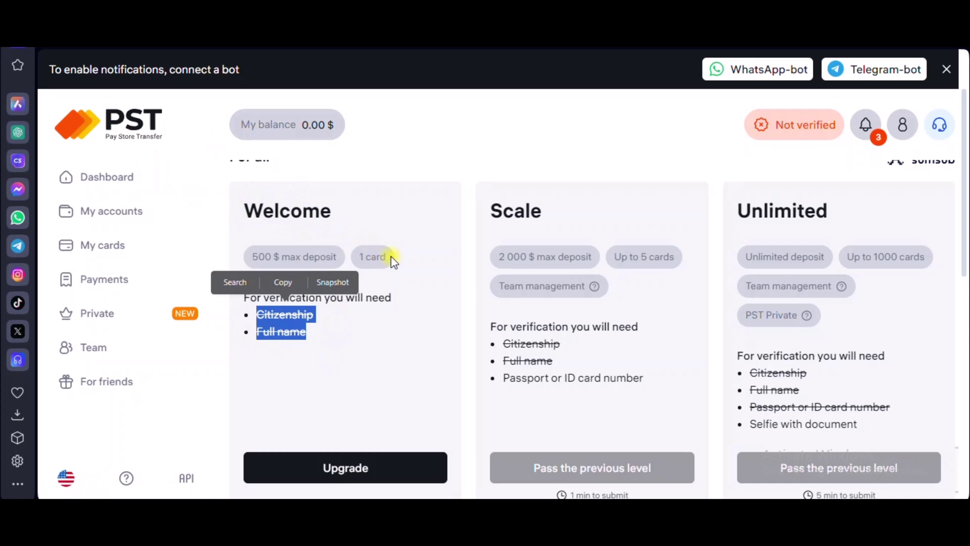
- Check the Welcome level's card allowance and maximum deposit
{"action": "left_click_drag", "start_coordinate": [391, 258], "coordinate": [369, 259]}
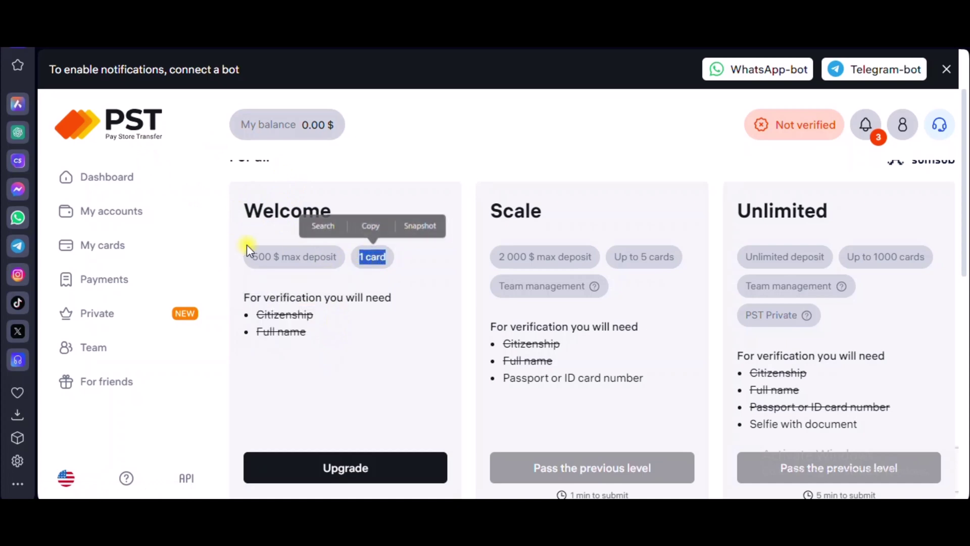
{"action": "left_click_drag", "start_coordinate": [251, 256], "coordinate": [273, 258]}
{"action": "left_click_drag", "start_coordinate": [298, 260], "coordinate": [341, 267]}
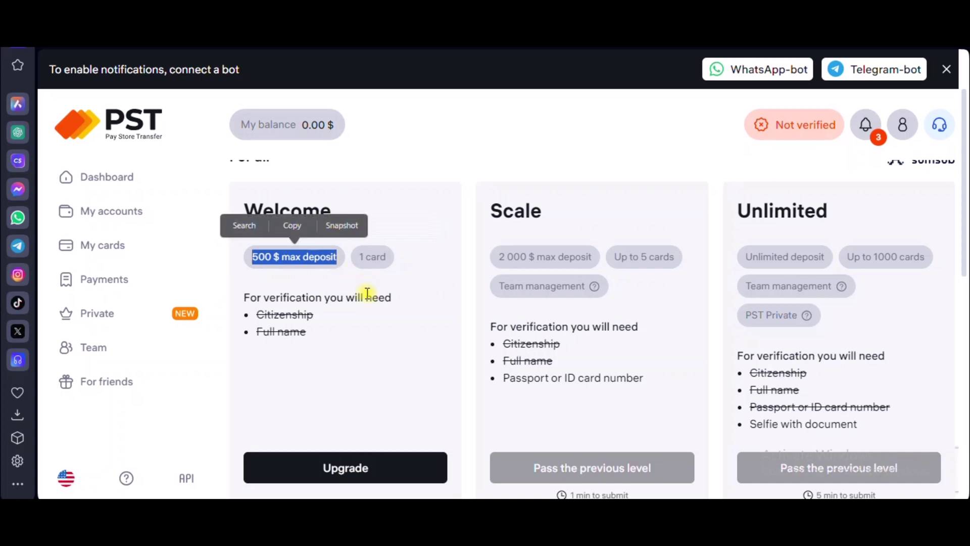
{"action": "left_click", "coordinate": [331, 321]}
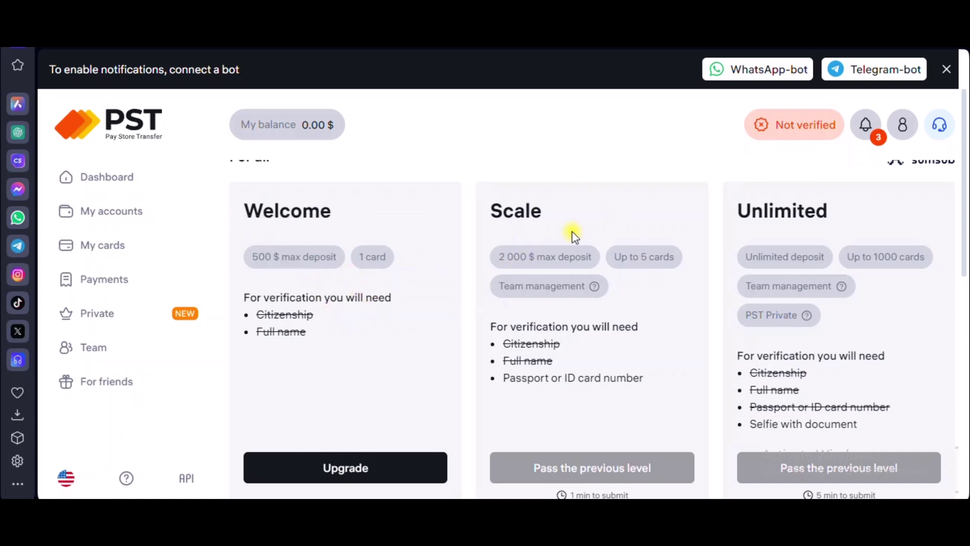
- Examine the Scale level's limits and the verification documents needed for the Scale and Unlimited levels
{"action": "left_click_drag", "start_coordinate": [495, 255], "coordinate": [668, 259]}
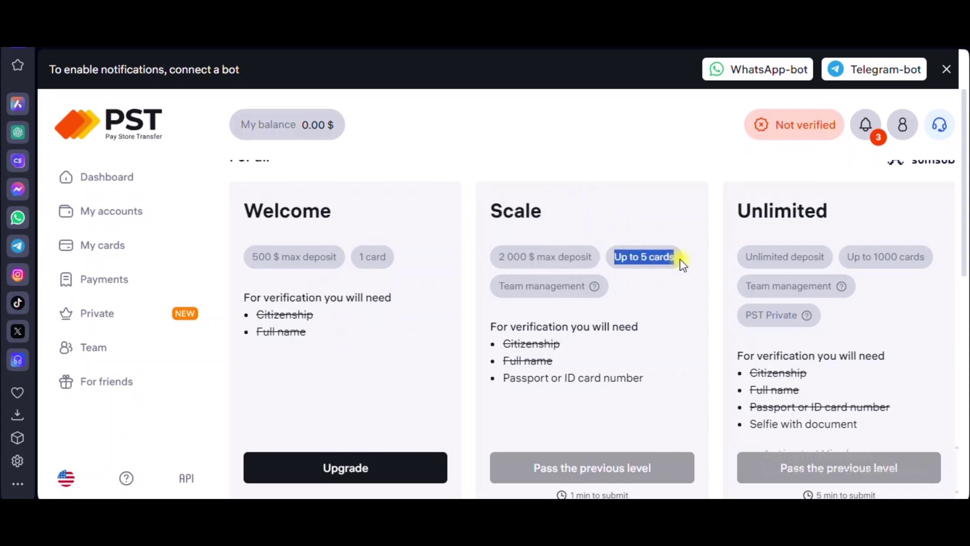
{"action": "left_click_drag", "start_coordinate": [503, 379], "coordinate": [643, 378]}
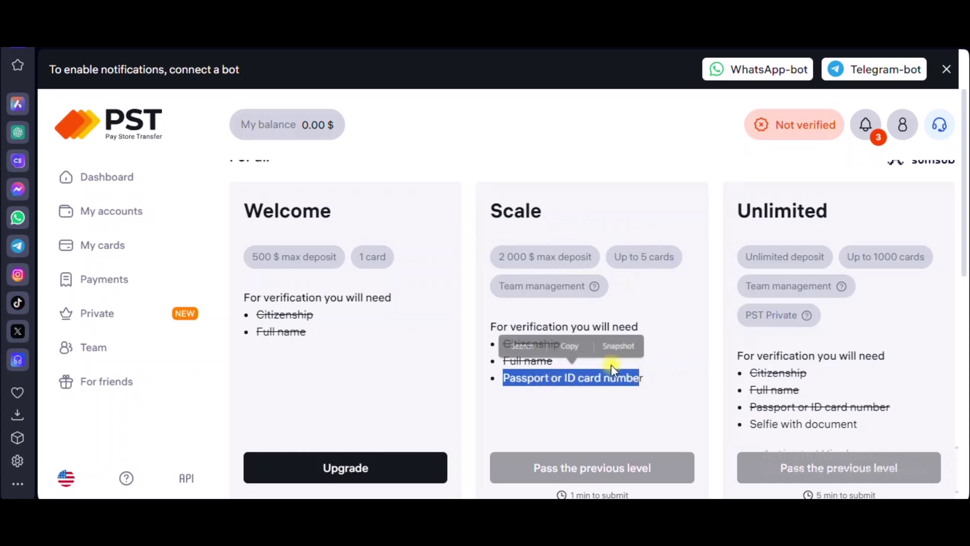
{"action": "left_click", "coordinate": [958, 339]}
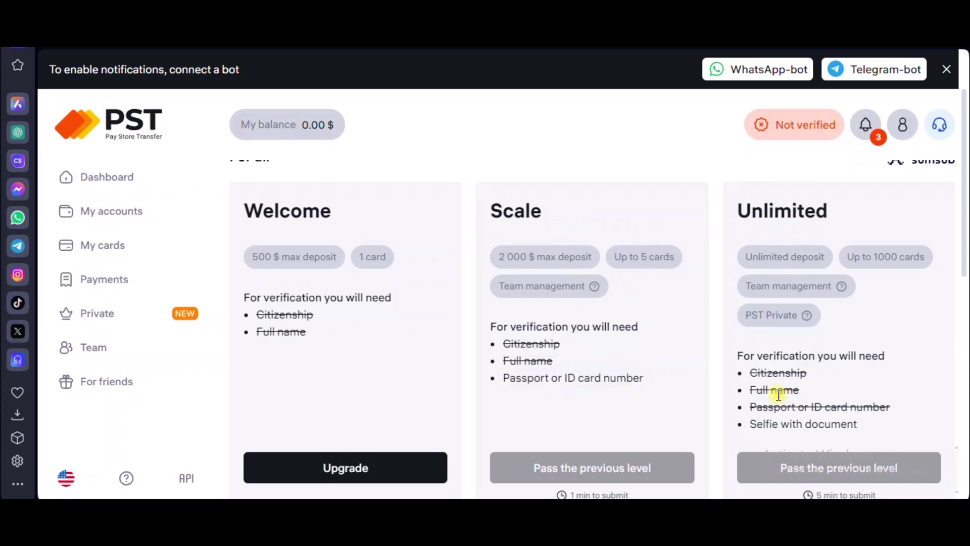
{"action": "left_click_drag", "start_coordinate": [750, 424], "coordinate": [885, 440]}
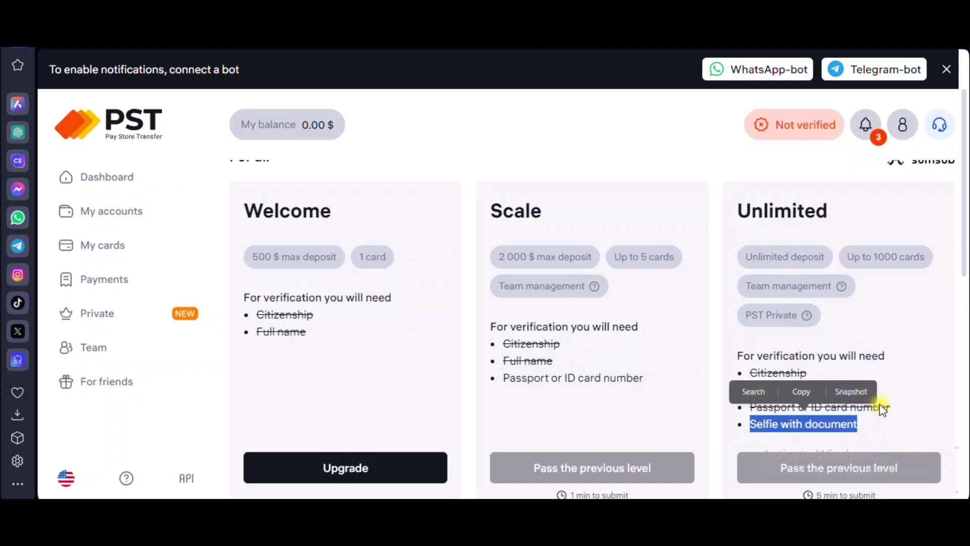
{"action": "scroll", "coordinate": [879, 400], "scroll_direction": "down", "scroll_amount": 3}
{"action": "scroll", "coordinate": [880, 370], "scroll_direction": "up", "scroll_amount": 2}
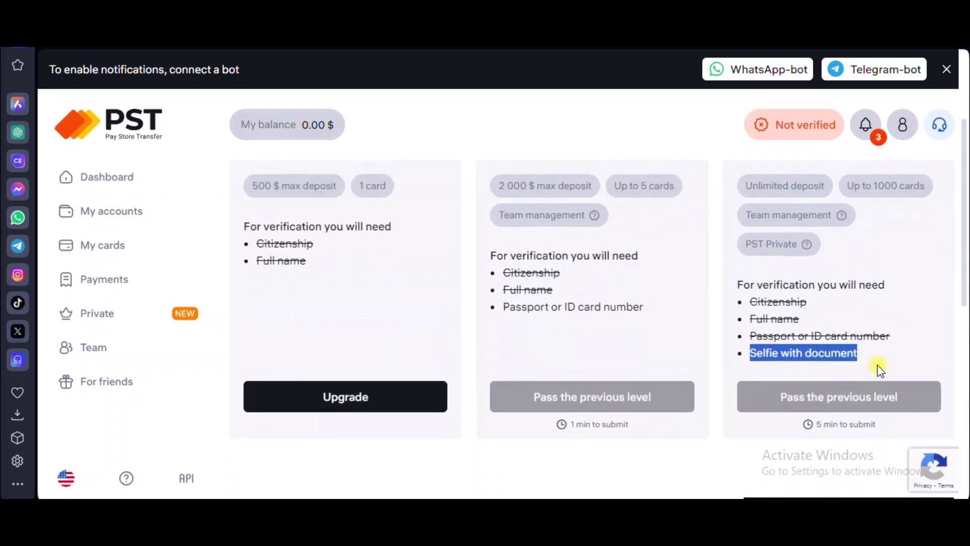
- Examine the Unlimited level's deposit limit, team management and PST Private features on the verification page
{"action": "scroll", "coordinate": [880, 371], "scroll_direction": "up", "scroll_amount": 2}
{"action": "left_click_drag", "start_coordinate": [744, 258], "coordinate": [849, 260]}
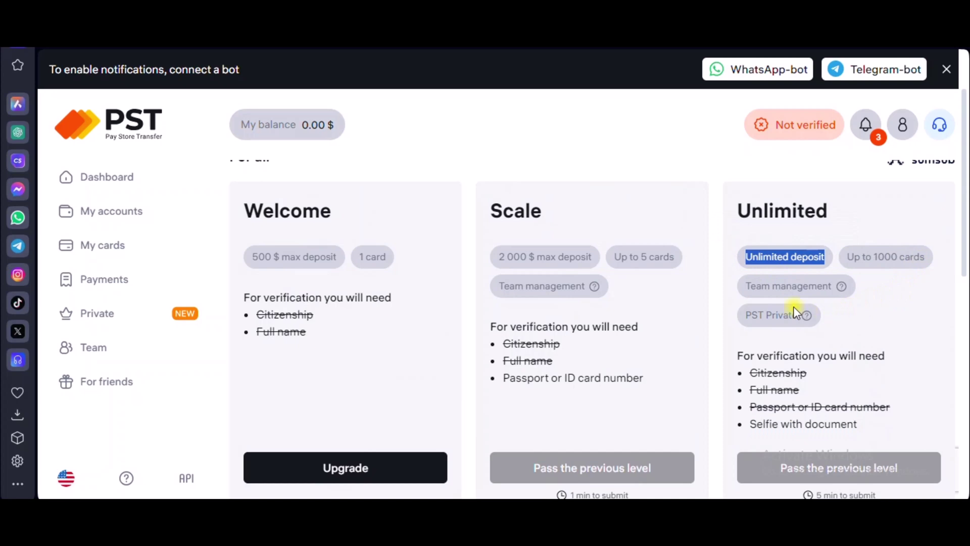
{"action": "left_click_drag", "start_coordinate": [746, 286], "coordinate": [825, 301]}
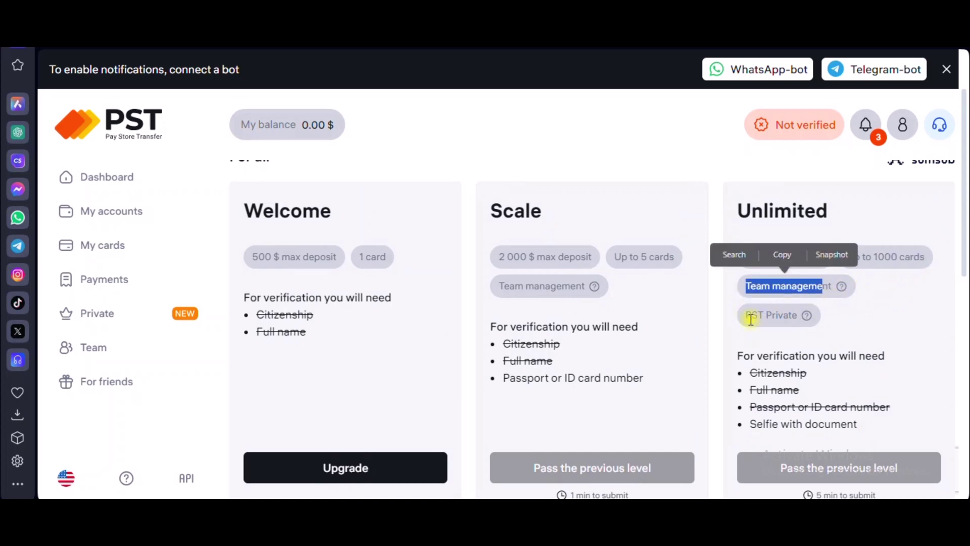
{"action": "left_click_drag", "start_coordinate": [752, 318], "coordinate": [822, 316]}
{"action": "left_click", "coordinate": [839, 312]}
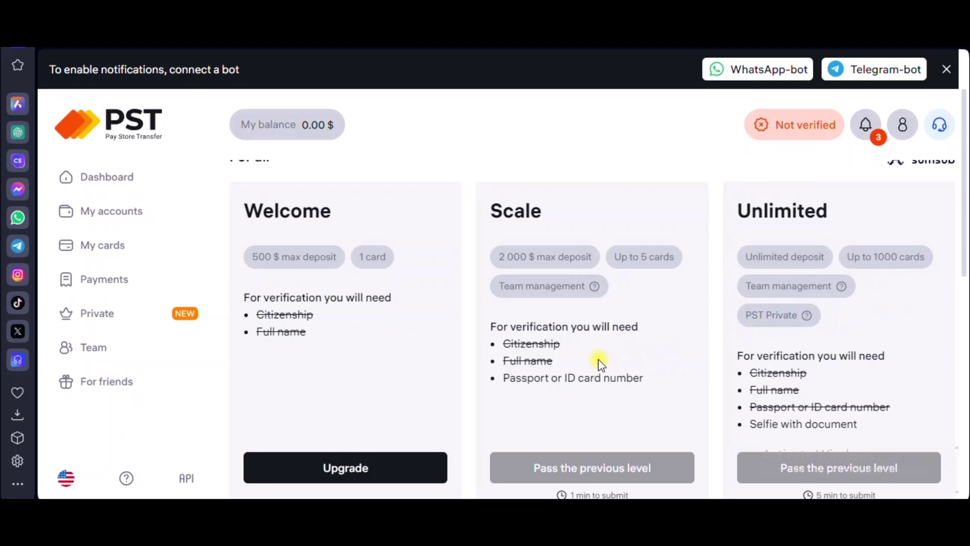
{"action": "scroll", "coordinate": [416, 416], "scroll_direction": "down", "scroll_amount": 3}
{"action": "scroll", "coordinate": [316, 340], "scroll_direction": "up", "scroll_amount": 5}
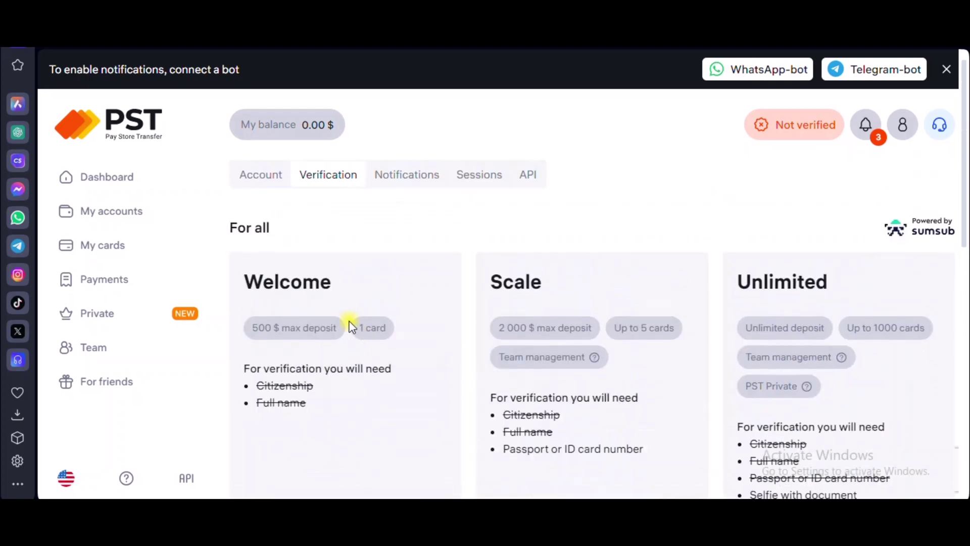
- Start the upgrade to the Welcome verification level and select the citizenship country
{"action": "scroll", "coordinate": [349, 384], "scroll_direction": "down", "scroll_amount": 3}
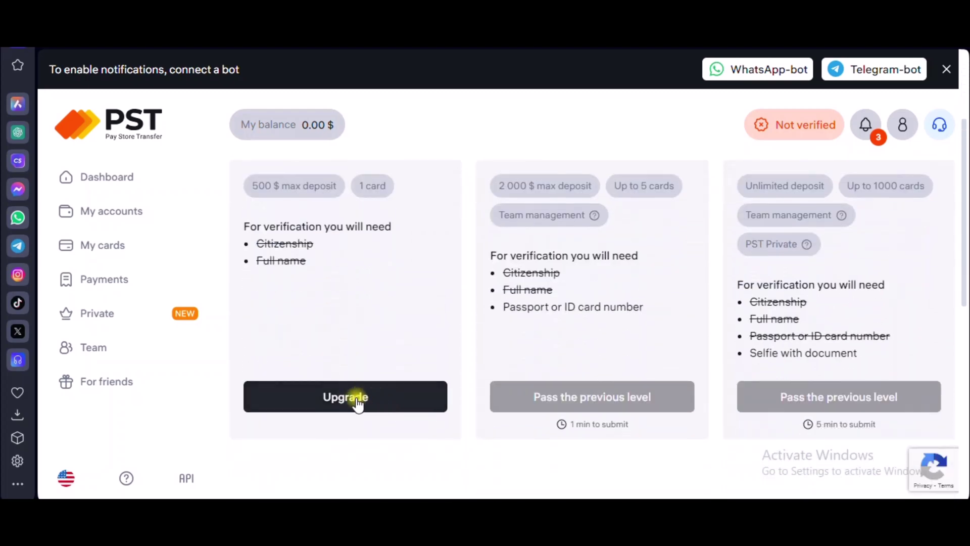
{"action": "left_click", "coordinate": [346, 397]}
{"action": "scroll", "coordinate": [455, 295], "scroll_direction": "down", "scroll_amount": 1}
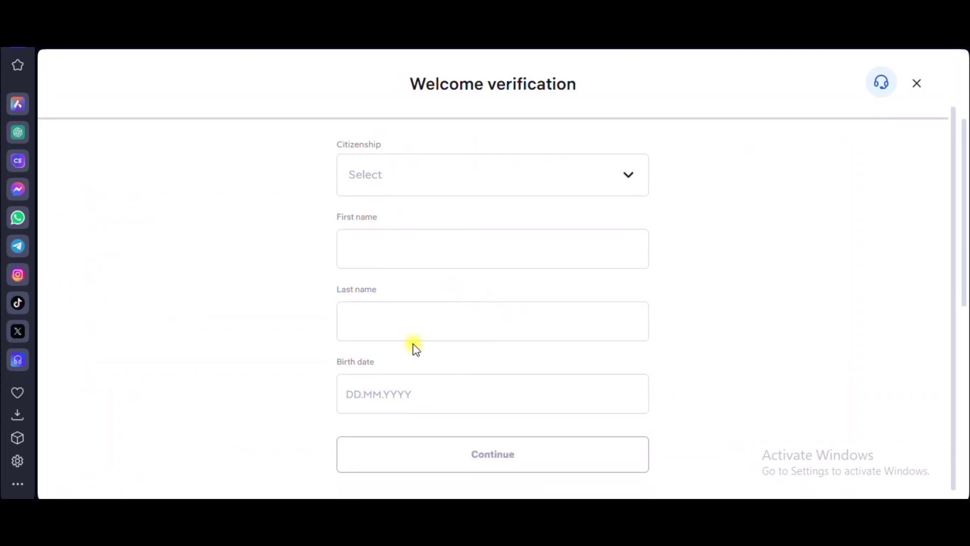
{"action": "left_click", "coordinate": [386, 161]}
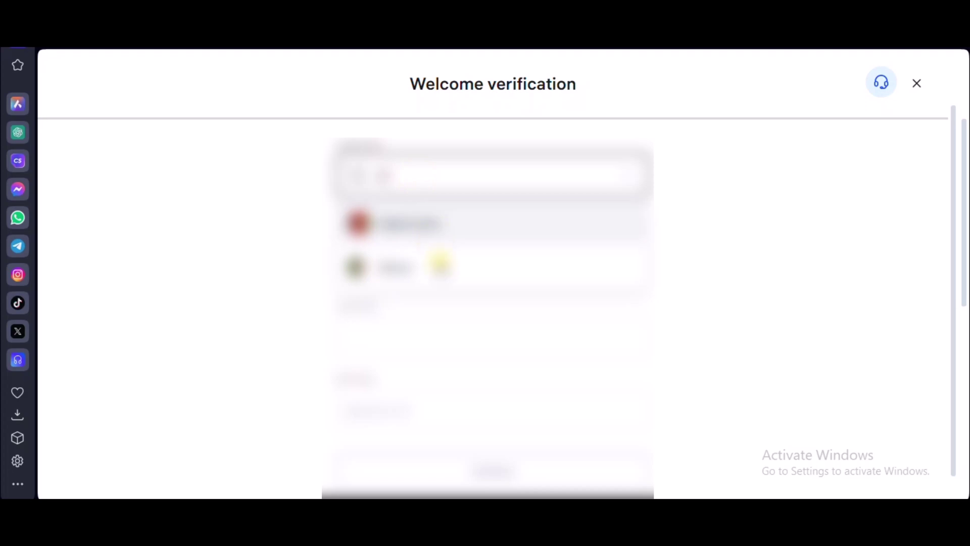
{"action": "left_click", "coordinate": [440, 265]}
- Enter the first name, last name and birth date in the Welcome verification form and continue to the form review
{"action": "left_click", "coordinate": [453, 242]}
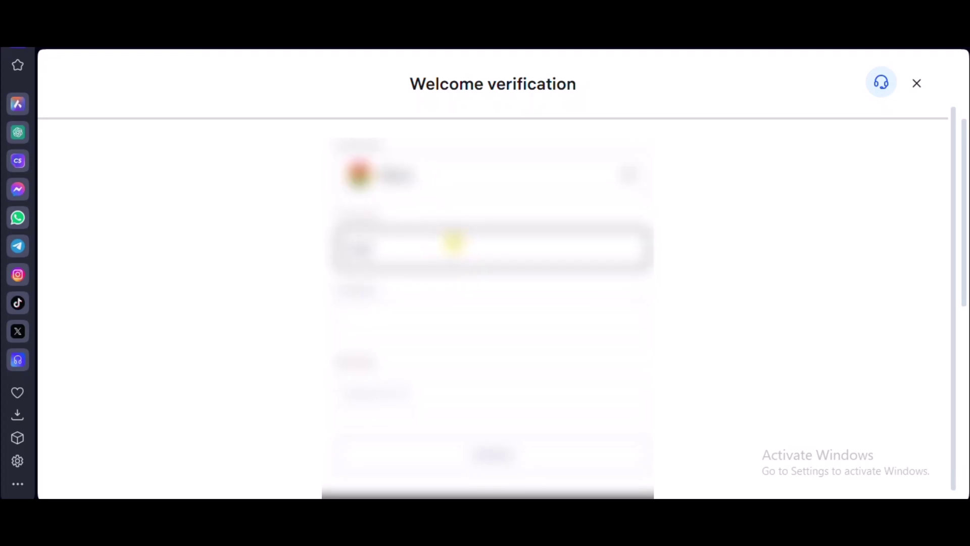
{"action": "left_click", "coordinate": [461, 322]}
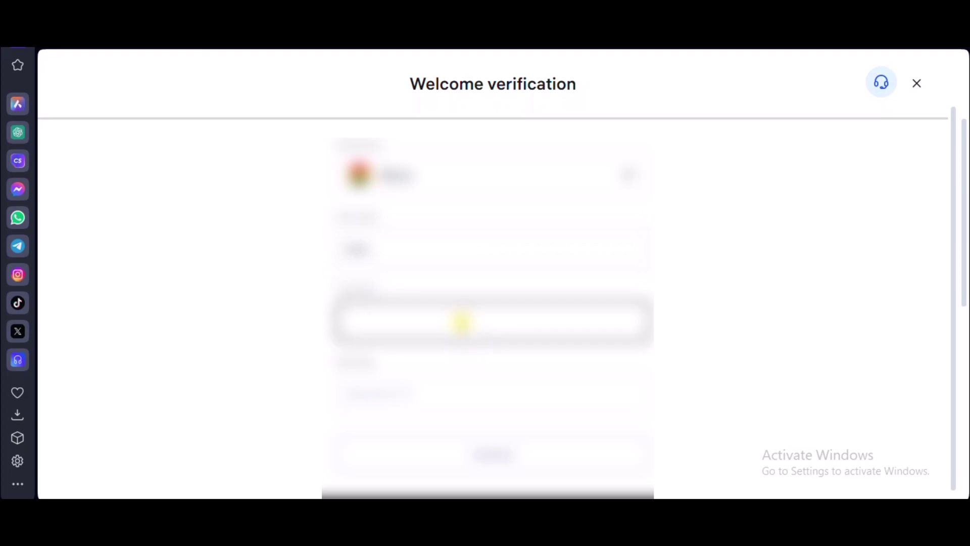
{"action": "type", "text": "text"}
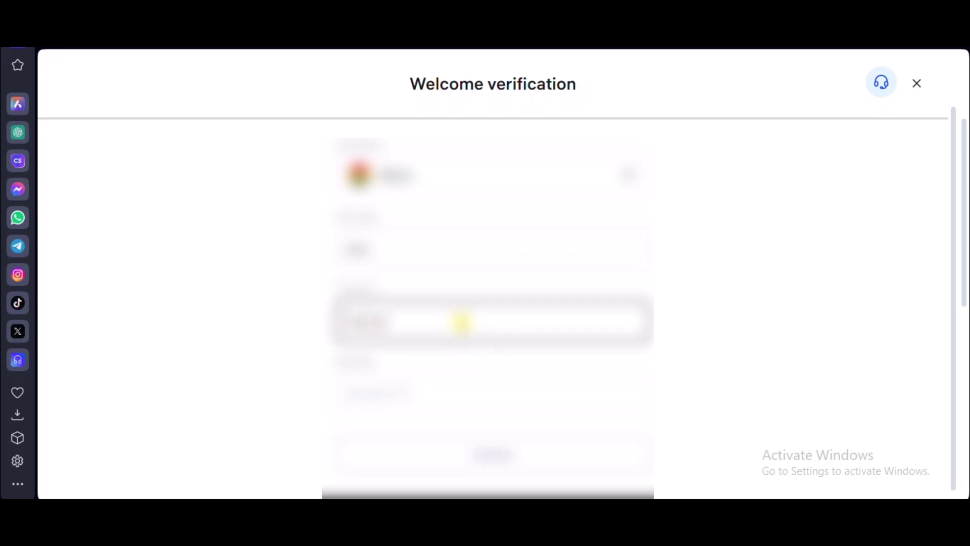
{"action": "left_click", "coordinate": [431, 405]}
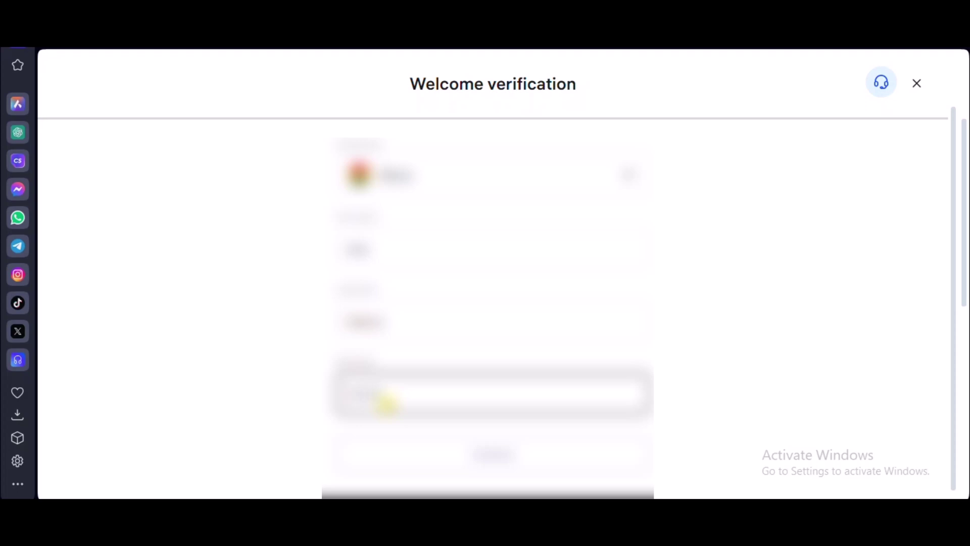
{"action": "left_click", "coordinate": [595, 448]}
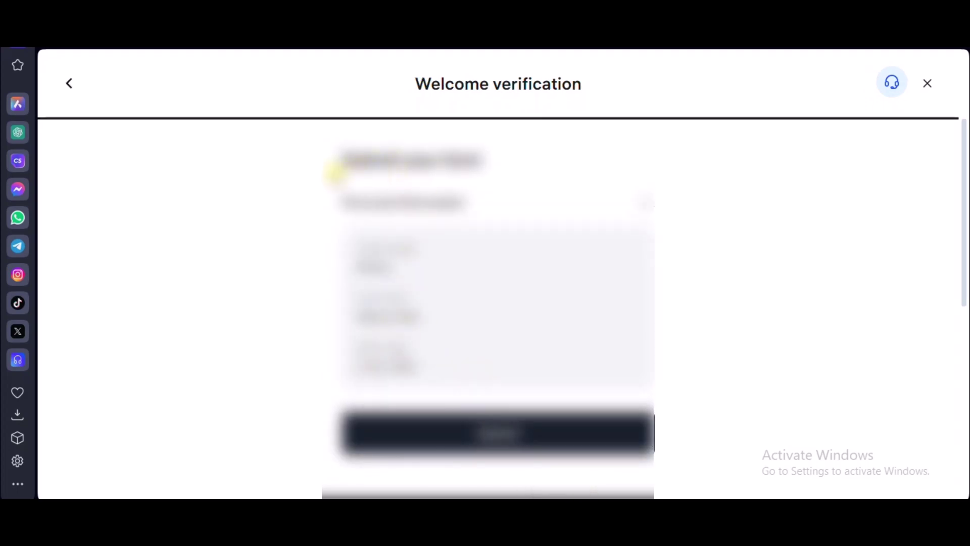
- Review the personal information, submit the Welcome verification form and dismiss the offer to issue a card
{"action": "left_click_drag", "start_coordinate": [341, 161], "coordinate": [480, 160]}
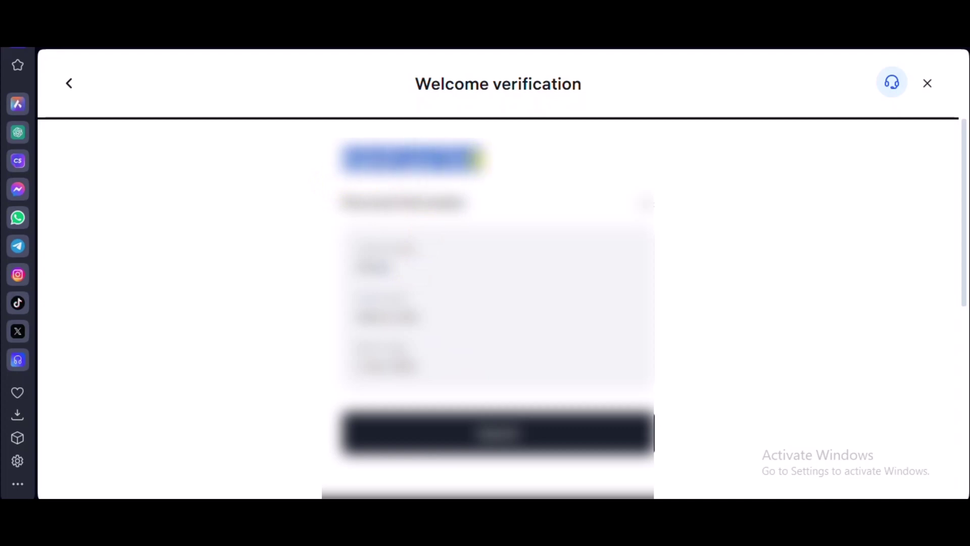
{"action": "left_click_drag", "start_coordinate": [344, 201], "coordinate": [503, 215]}
{"action": "left_click", "coordinate": [509, 425]}
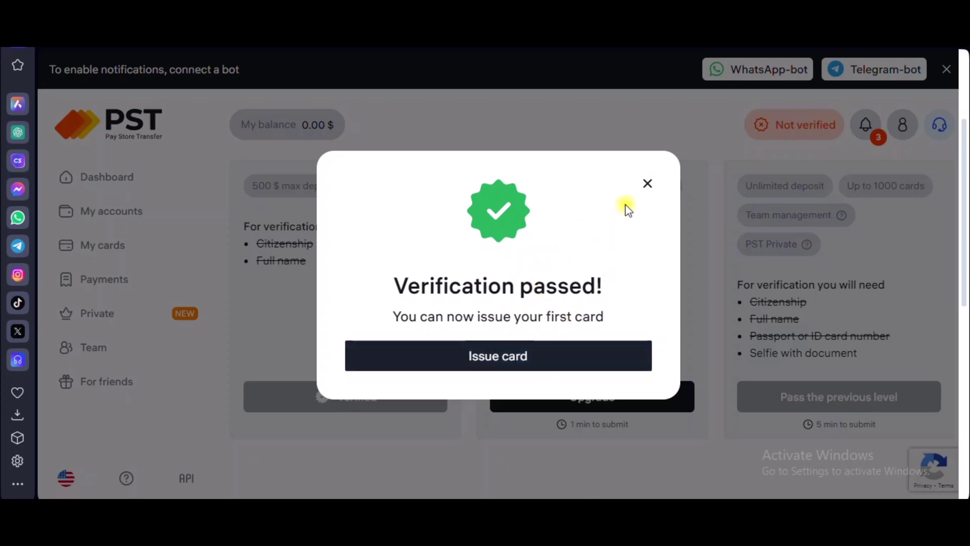
{"action": "left_click", "coordinate": [648, 183]}
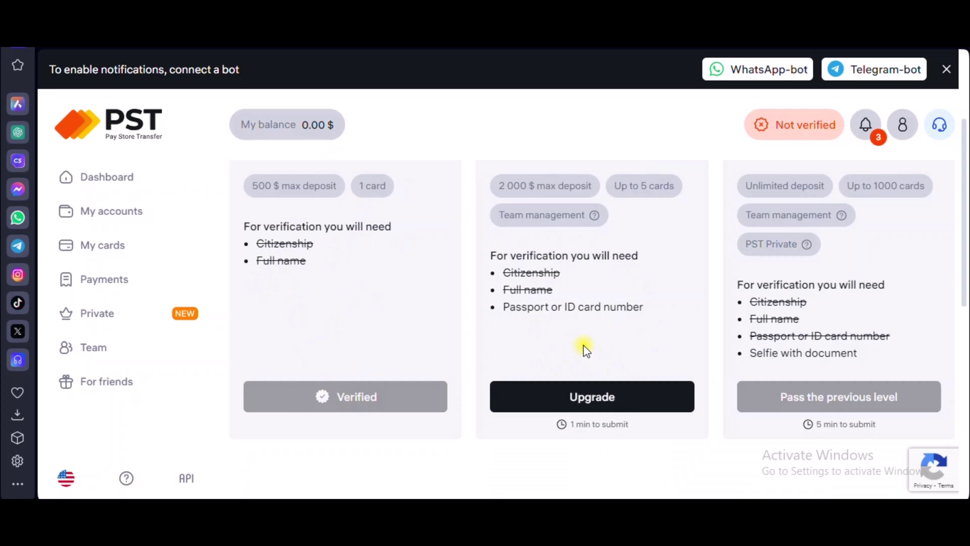
- Check the Scale level's card allowance and maximum deposit again
{"action": "left_click_drag", "start_coordinate": [614, 183], "coordinate": [683, 188]}
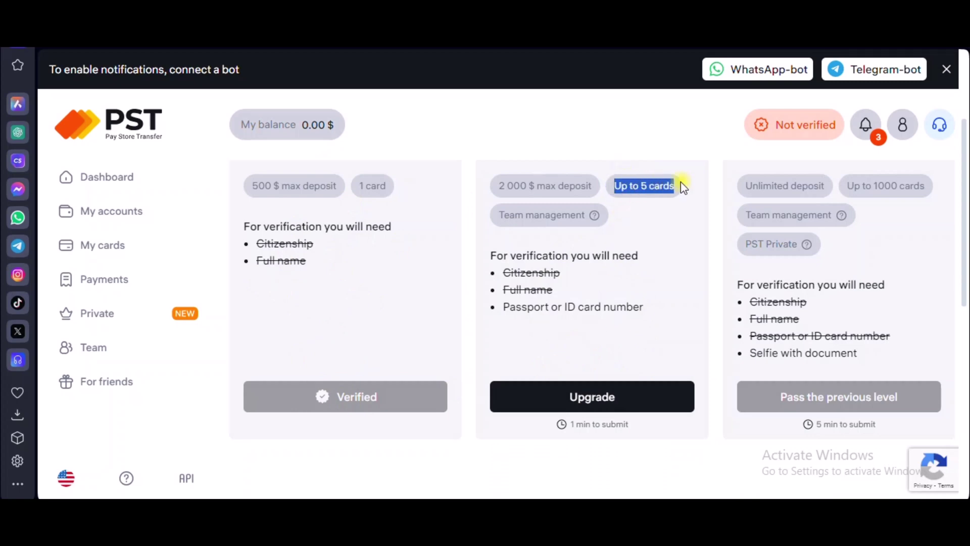
{"action": "left_click_drag", "start_coordinate": [499, 185], "coordinate": [585, 182]}
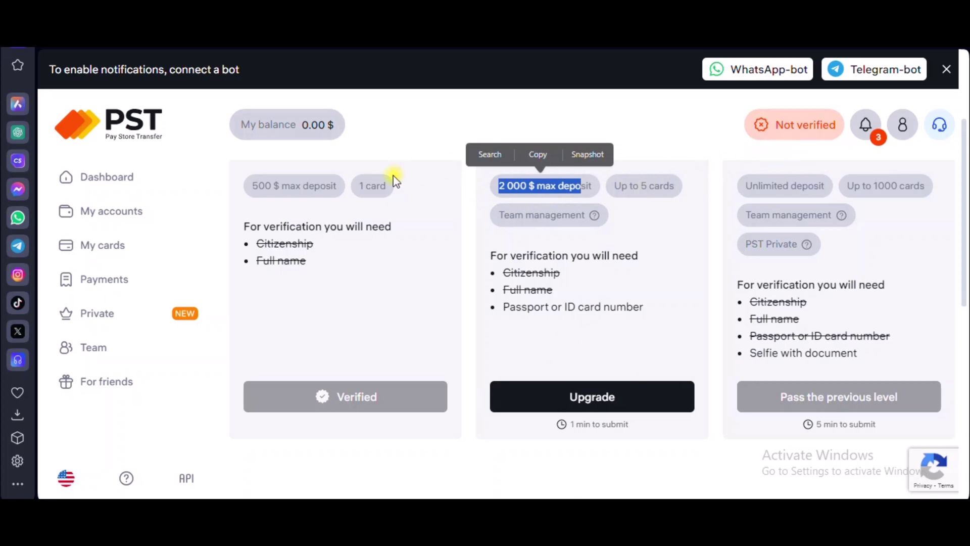
{"action": "left_click", "coordinate": [394, 128]}
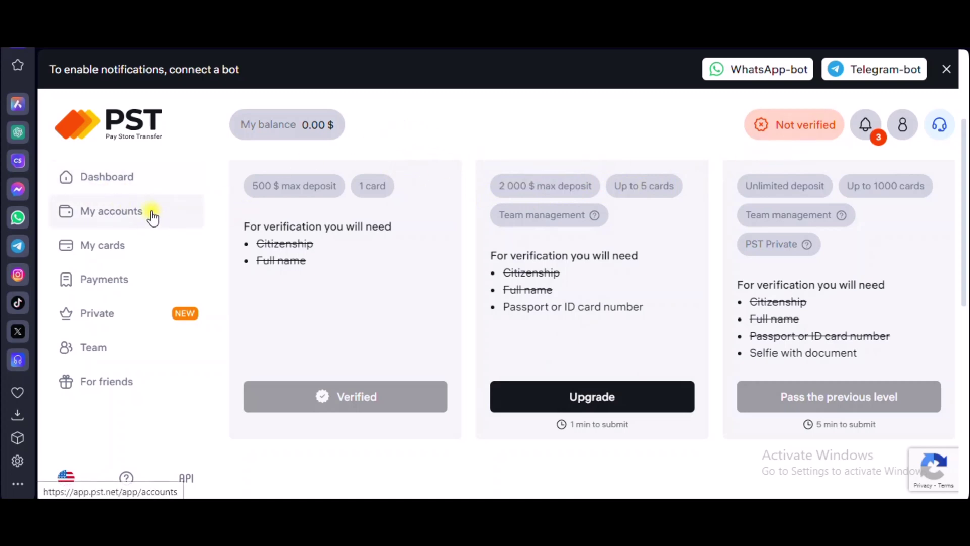
- Go to the dashboard, start an account top-up and open the choice of deposit payment methods
{"action": "left_click", "coordinate": [171, 179]}
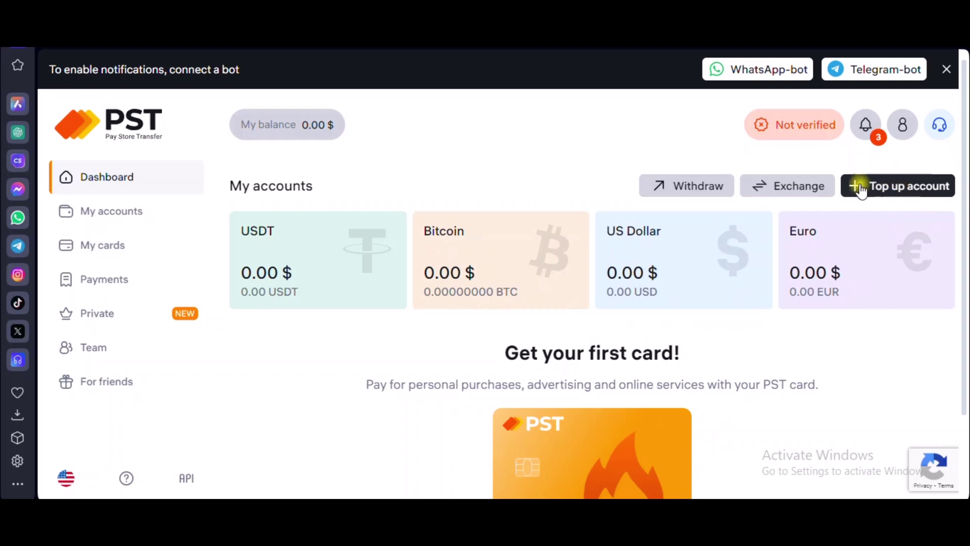
{"action": "left_click", "coordinate": [893, 188]}
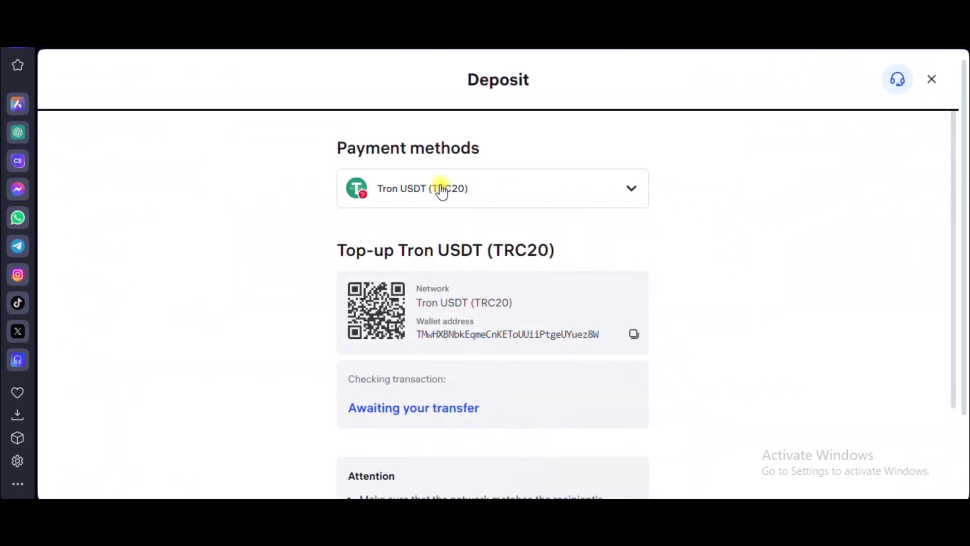
{"action": "left_click", "coordinate": [470, 191]}
- Examine which accounts and cryptocurrencies are offered as payment methods for the deposit
{"action": "scroll", "coordinate": [474, 289], "scroll_direction": "down", "scroll_amount": 10}
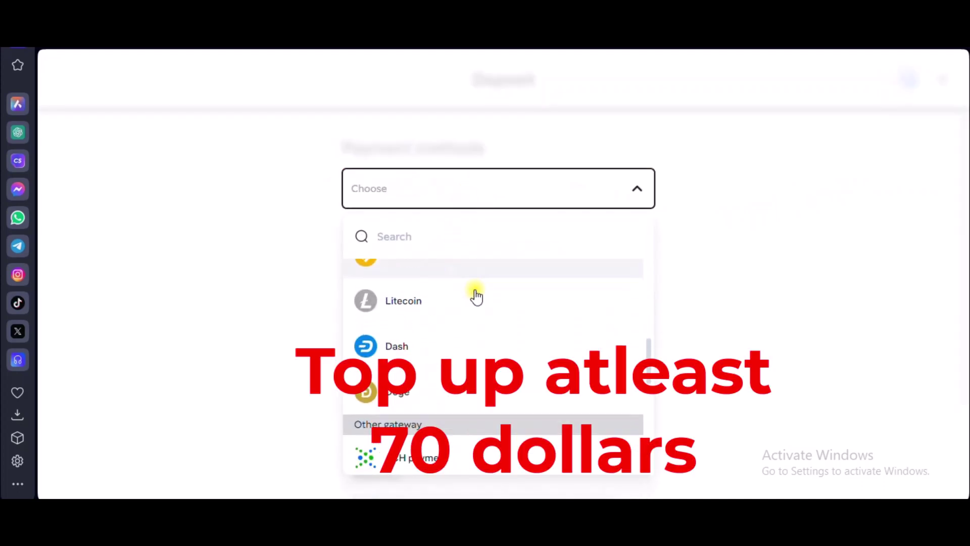
{"action": "scroll", "coordinate": [449, 330], "scroll_direction": "up", "scroll_amount": 10}
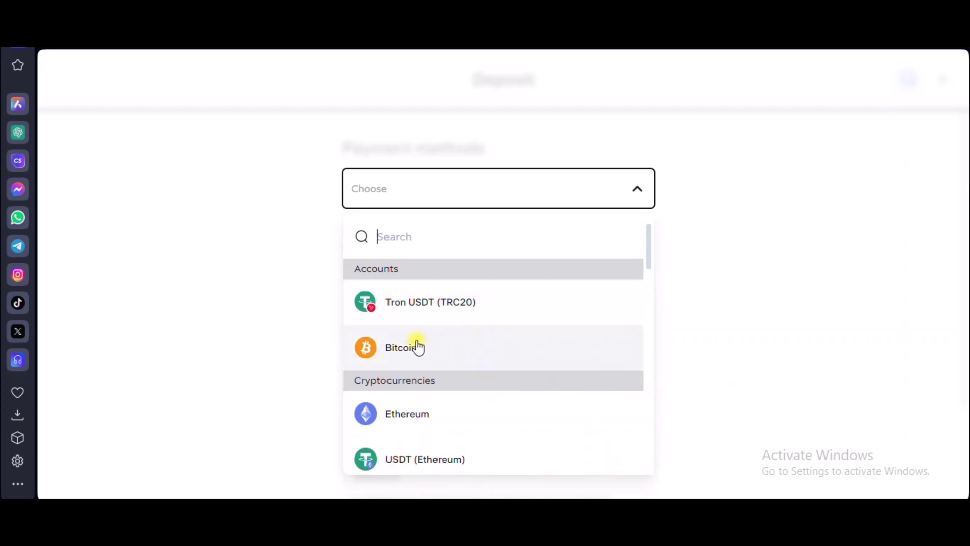
{"action": "scroll", "coordinate": [417, 347], "scroll_direction": "down", "scroll_amount": 1}
{"action": "scroll", "coordinate": [453, 358], "scroll_direction": "down", "scroll_amount": 2}
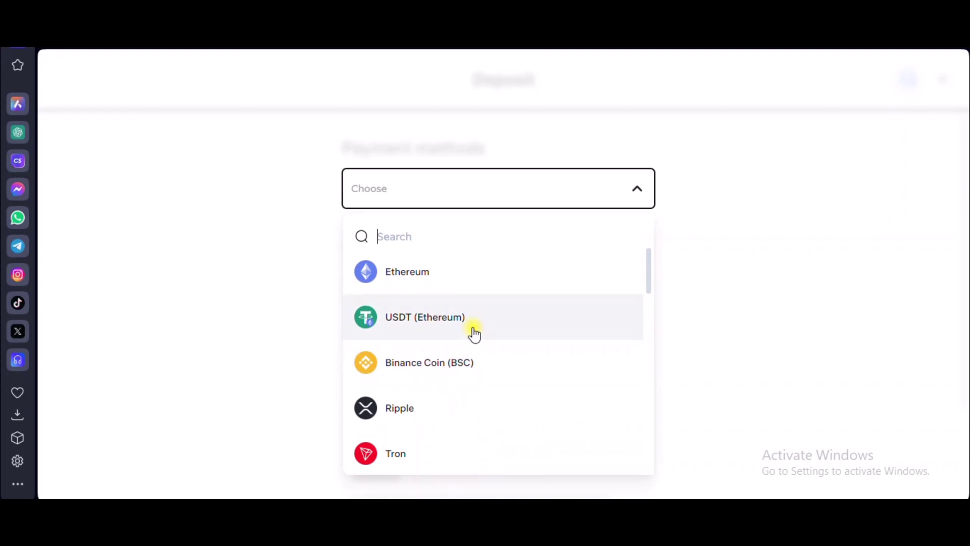
{"action": "scroll", "coordinate": [483, 335], "scroll_direction": "down", "scroll_amount": 2}
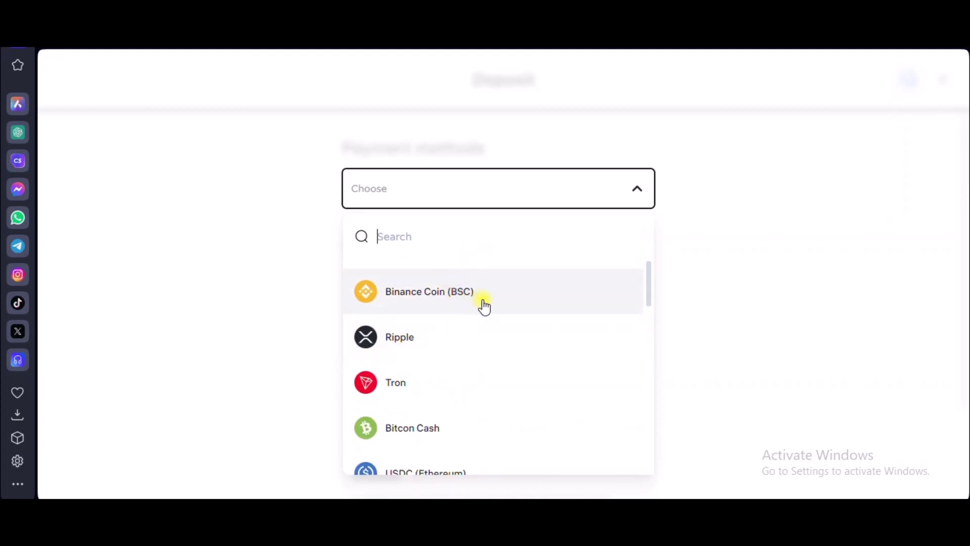
{"action": "scroll", "coordinate": [484, 306], "scroll_direction": "down", "scroll_amount": 2}
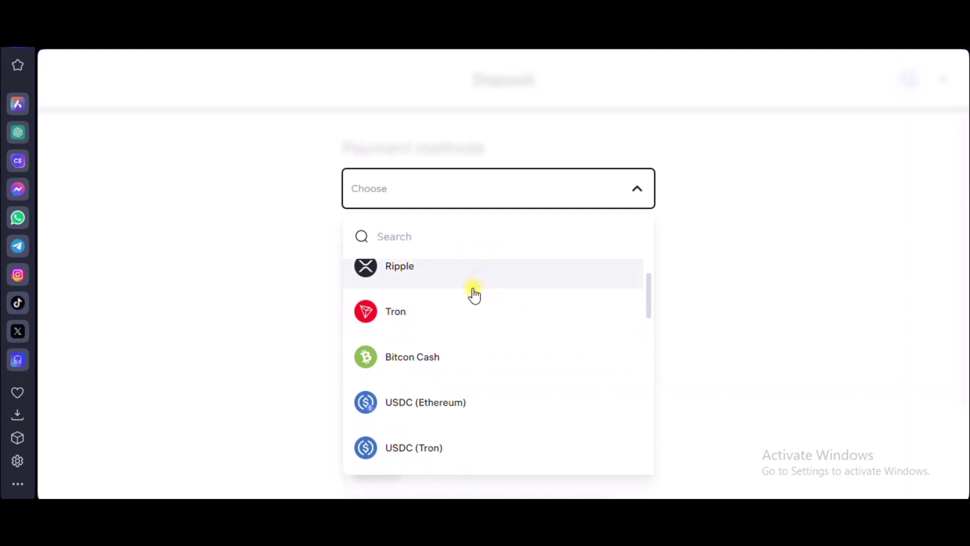
{"action": "scroll", "coordinate": [481, 369], "scroll_direction": "down", "scroll_amount": 2}
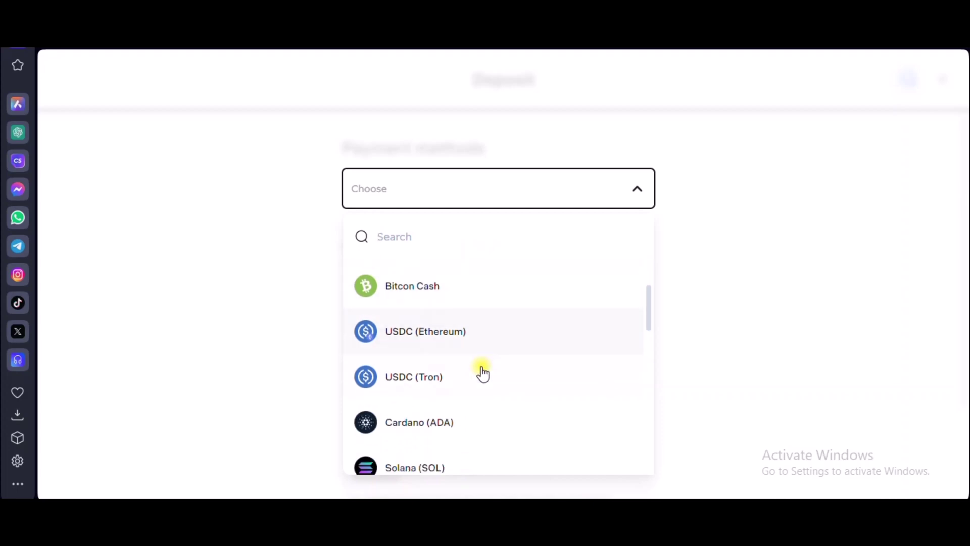
{"action": "scroll", "coordinate": [473, 344], "scroll_direction": "down", "scroll_amount": 2}
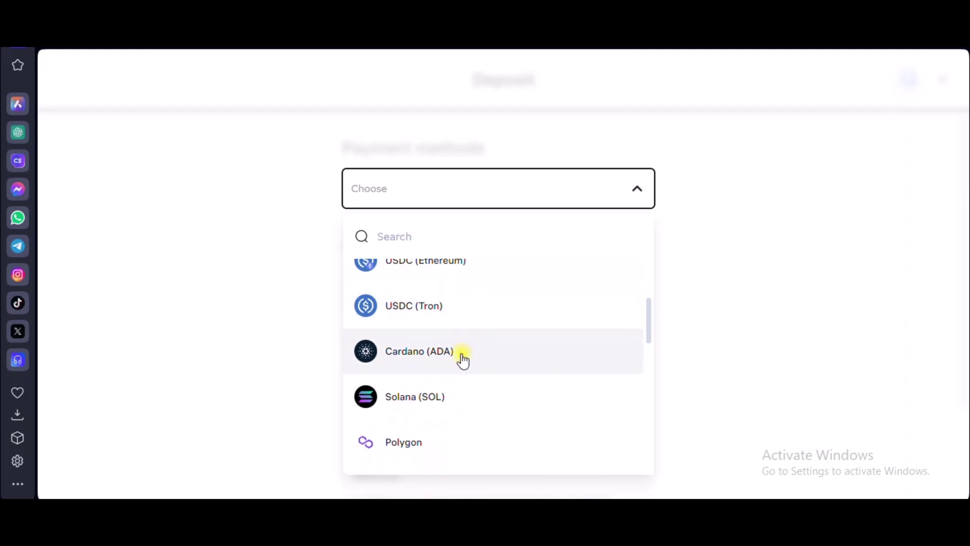
{"action": "scroll", "coordinate": [463, 361], "scroll_direction": "down", "scroll_amount": 2}
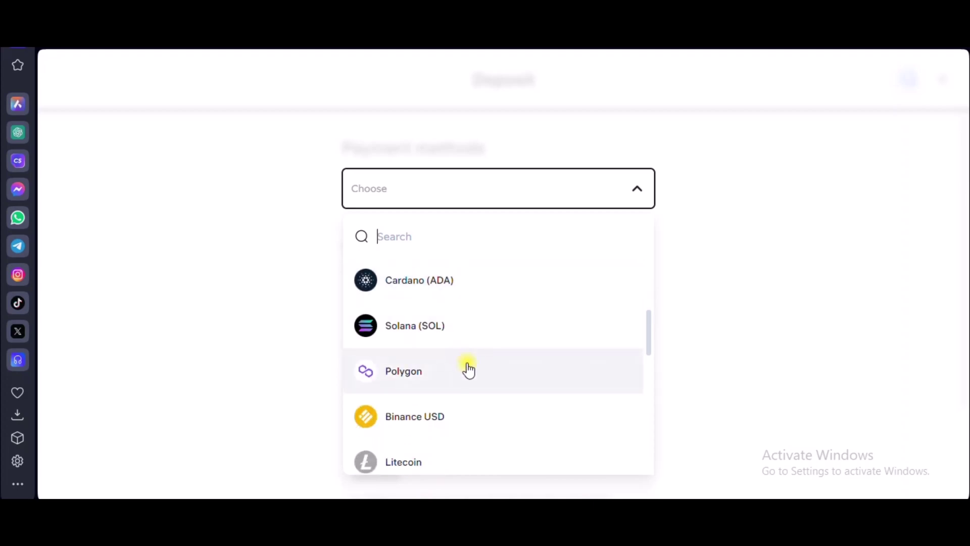
{"action": "scroll", "coordinate": [465, 366], "scroll_direction": "down", "scroll_amount": 2}
{"action": "scroll", "coordinate": [470, 363], "scroll_direction": "down", "scroll_amount": 2}
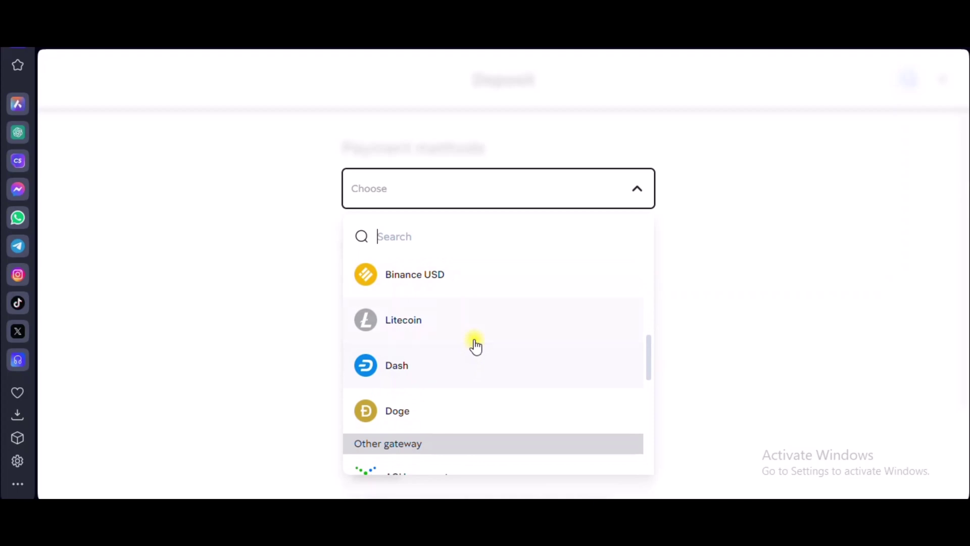
- Examine which other payment gateways besides cryptocurrencies can fund the deposit, and return to the start of the choices
{"action": "scroll", "coordinate": [475, 345], "scroll_direction": "down", "scroll_amount": 2}
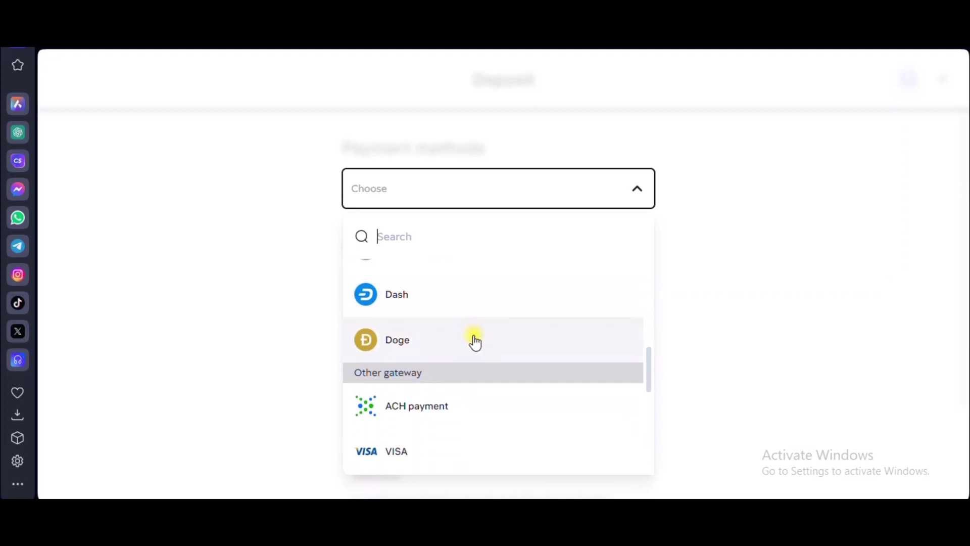
{"action": "scroll", "coordinate": [473, 349], "scroll_direction": "down", "scroll_amount": 2}
{"action": "scroll", "coordinate": [467, 384], "scroll_direction": "down", "scroll_amount": 5}
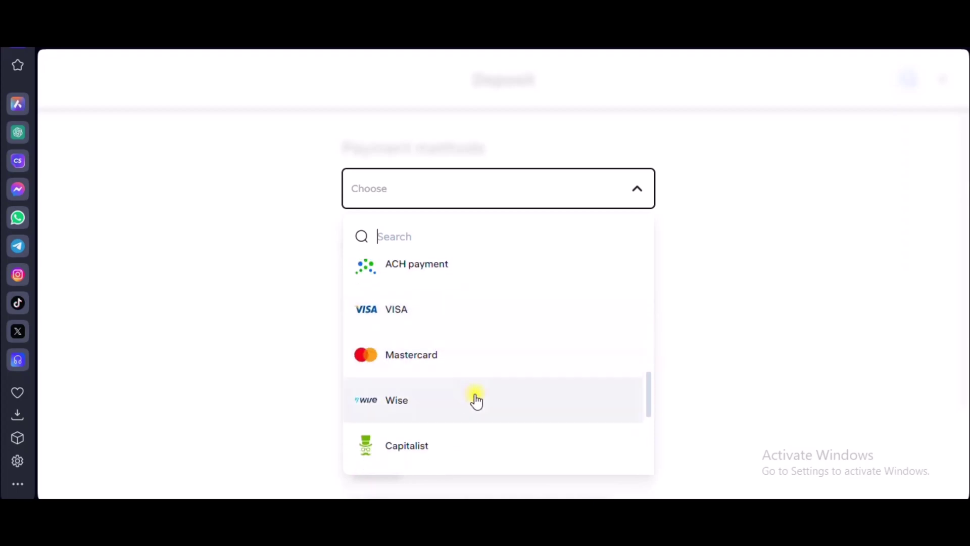
{"action": "scroll", "coordinate": [480, 396], "scroll_direction": "down", "scroll_amount": 2}
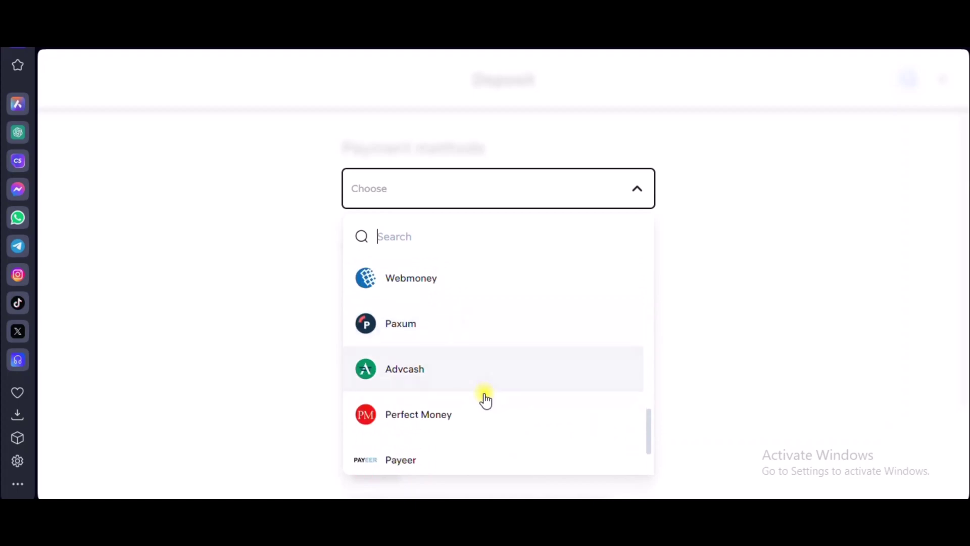
{"action": "scroll", "coordinate": [492, 389], "scroll_direction": "down", "scroll_amount": 1}
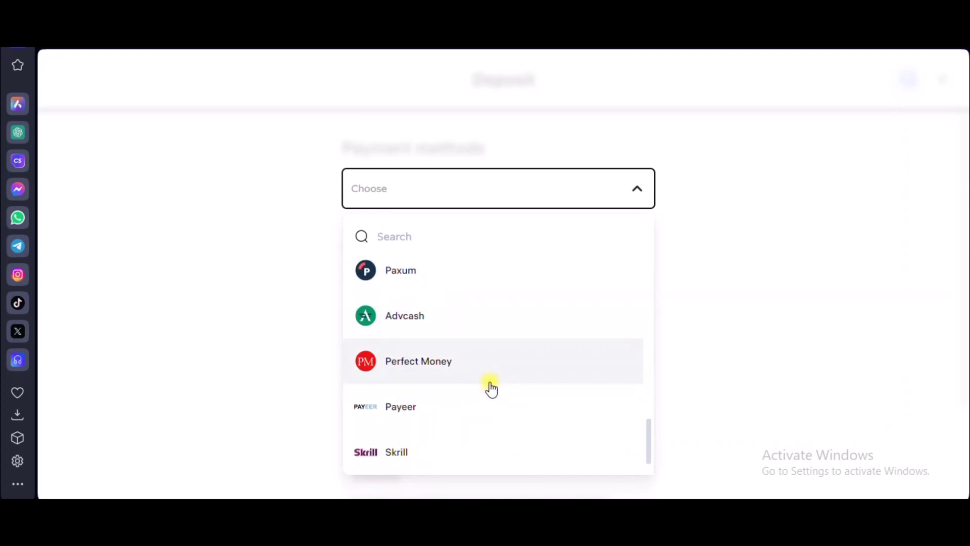
{"action": "scroll", "coordinate": [492, 389], "scroll_direction": "down", "scroll_amount": 1}
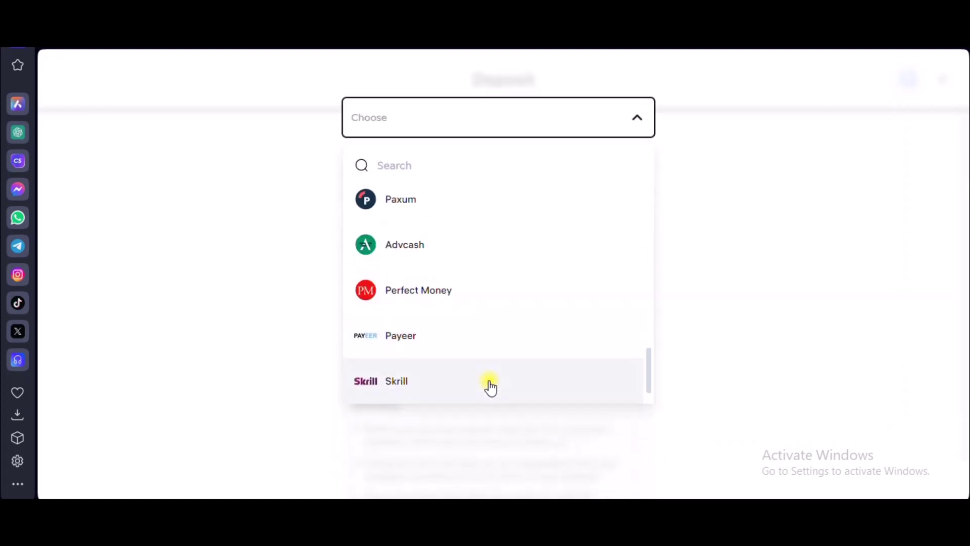
{"action": "scroll", "coordinate": [490, 387], "scroll_direction": "up", "scroll_amount": 20}
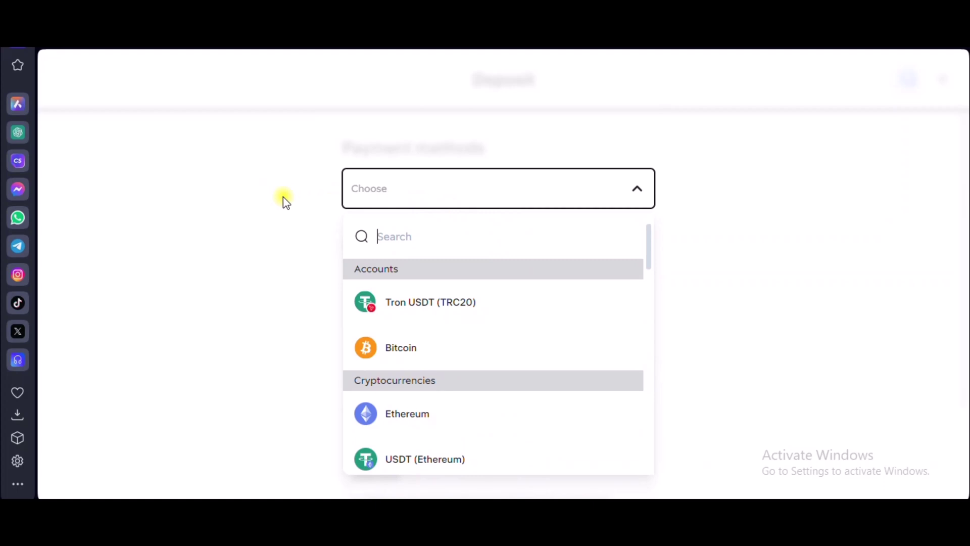
- Choose Bitcoin as the deposit payment method and copy its top-up wallet address
{"action": "key", "text": "Return"}
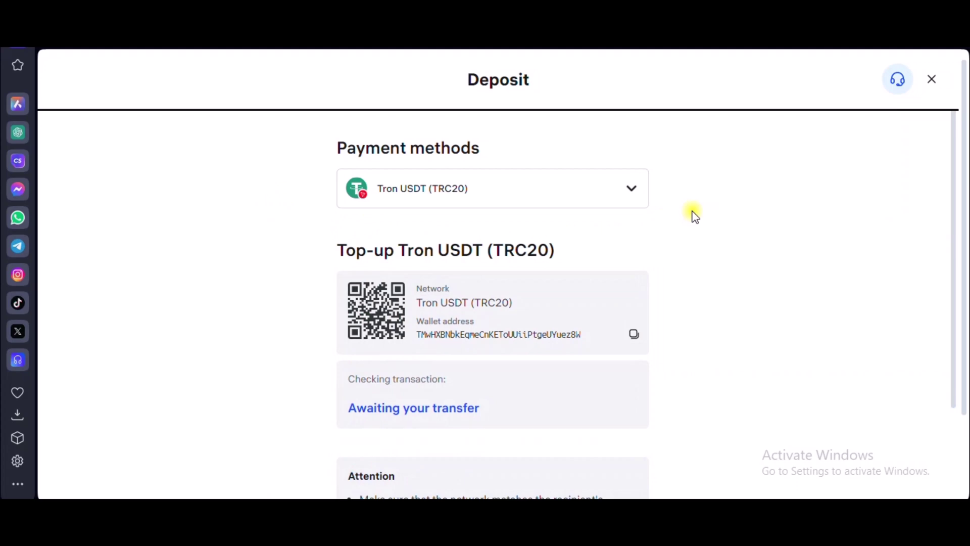
{"action": "key", "text": "Up"}
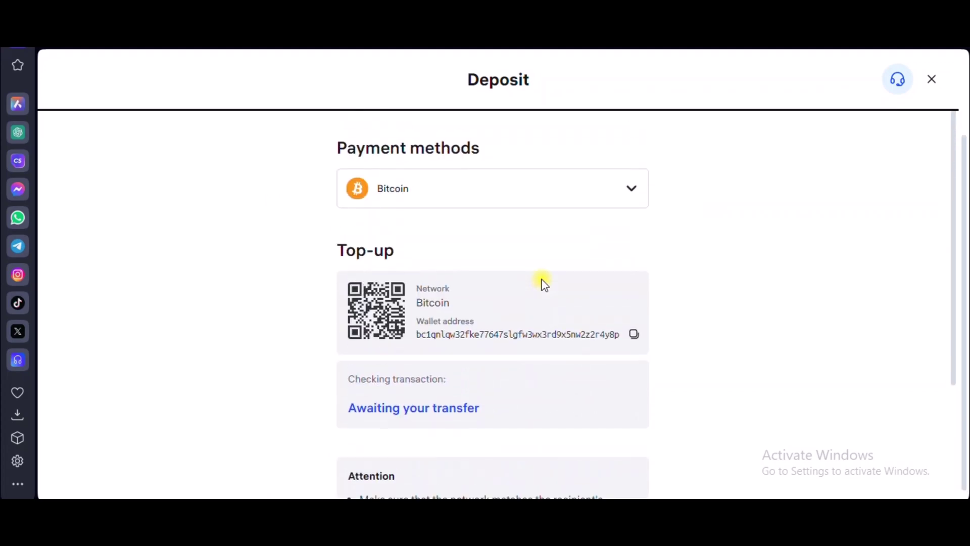
{"action": "left_click", "coordinate": [636, 334]}
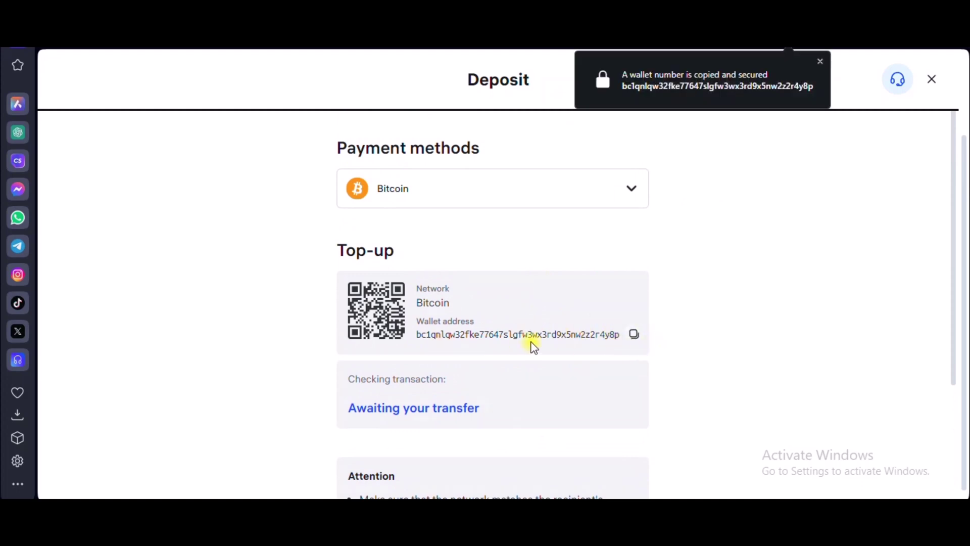
{"action": "left_click_drag", "start_coordinate": [416, 334], "coordinate": [627, 336]}
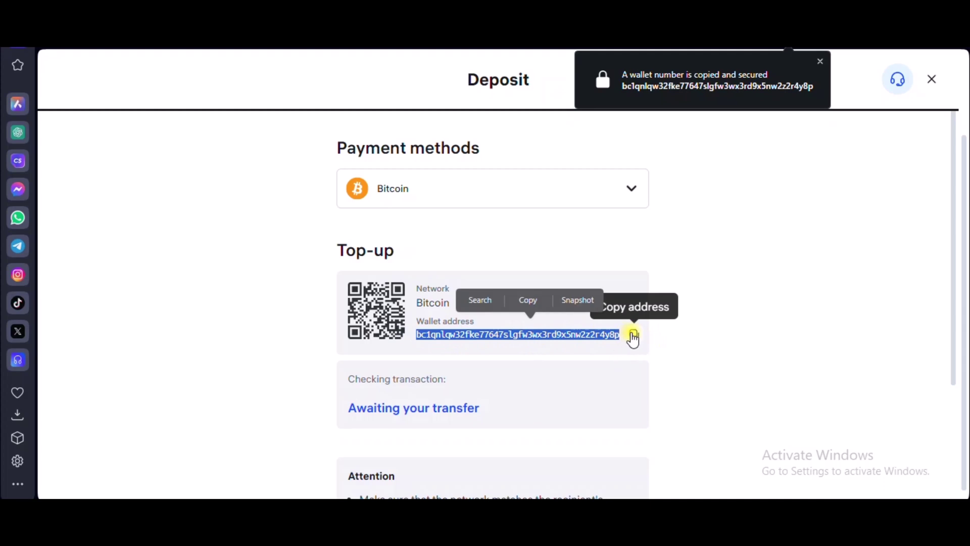
{"action": "left_click", "coordinate": [633, 335]}
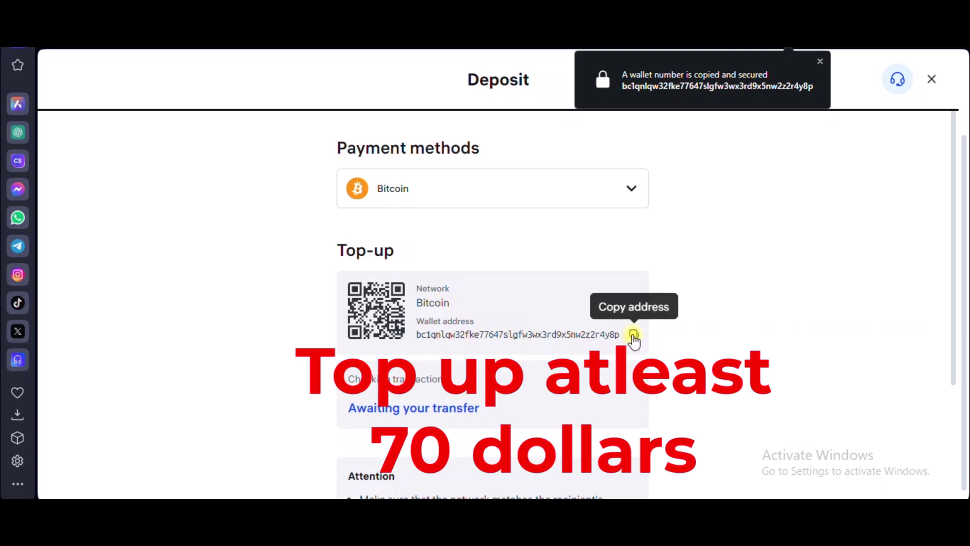
{"action": "left_click", "coordinate": [633, 335]}
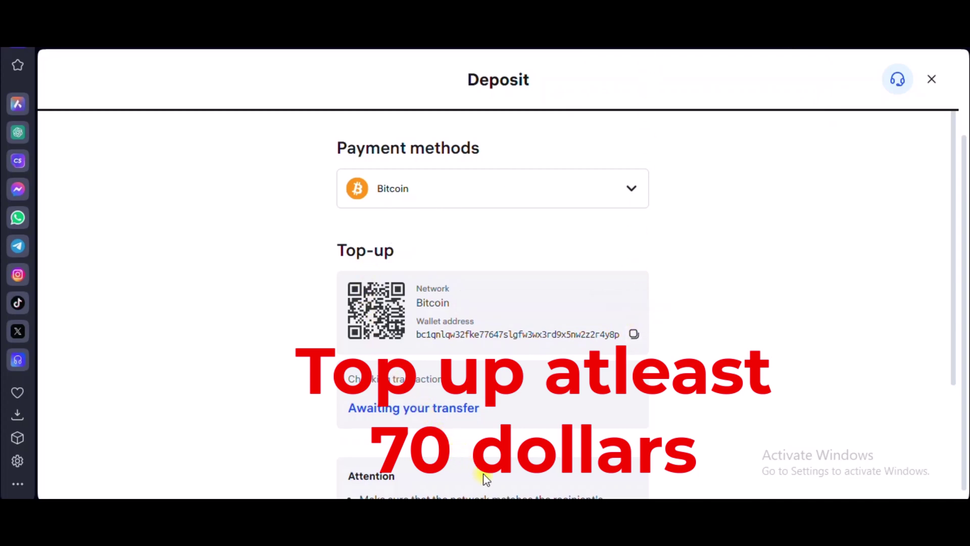
{"action": "left_click", "coordinate": [634, 335]}
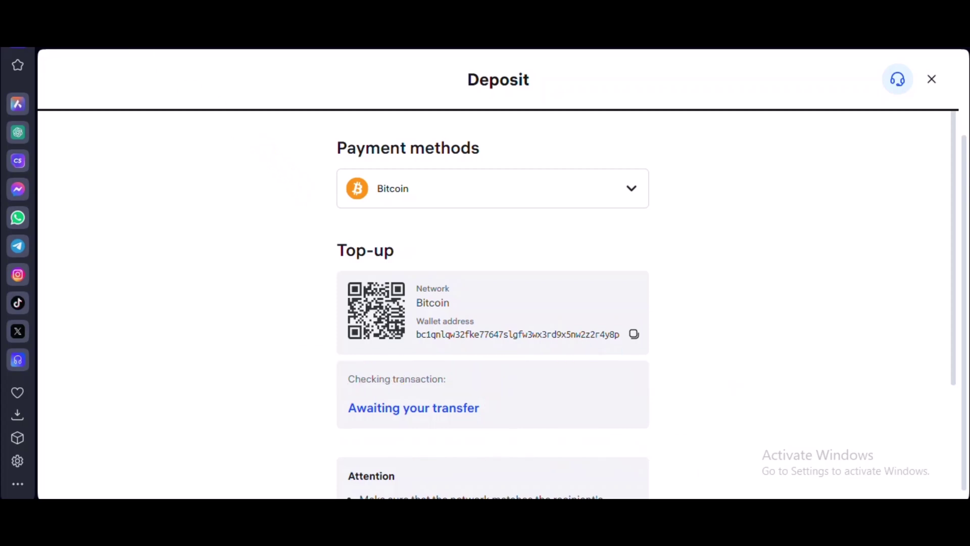
- Switch to the Paxful window, open the wallet and start sending Bitcoin from its balance
{"action": "mouse_move", "coordinate": [594, 510]}
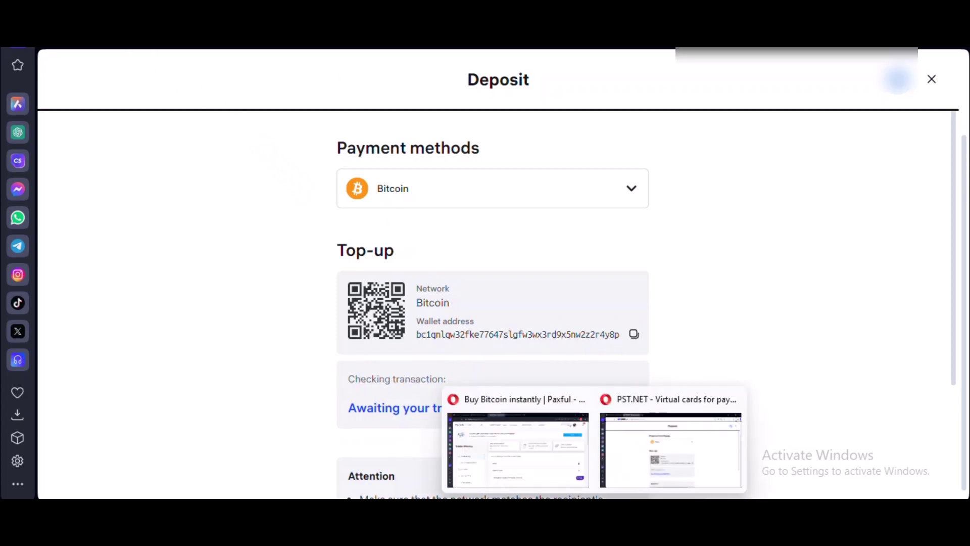
{"action": "left_click", "coordinate": [561, 461]}
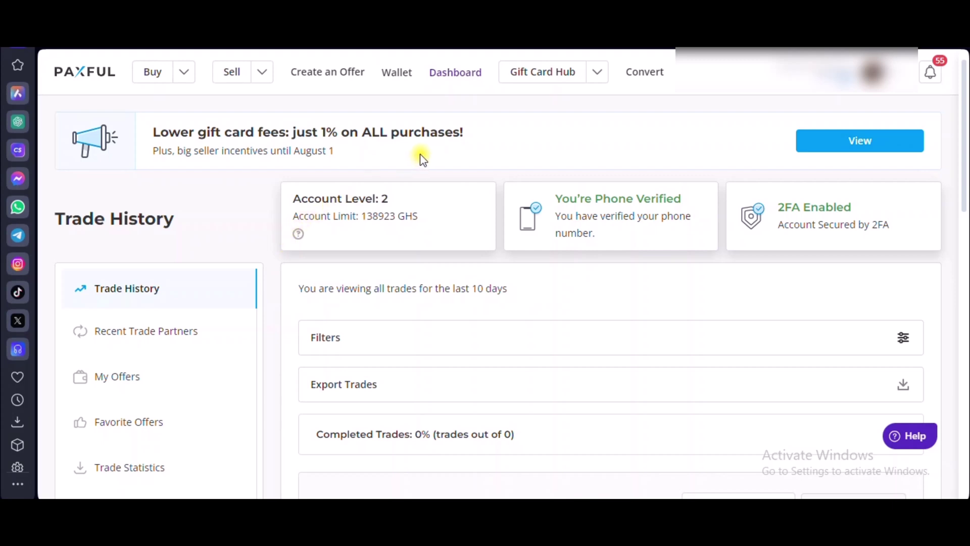
{"action": "mouse_move", "coordinate": [390, 86]}
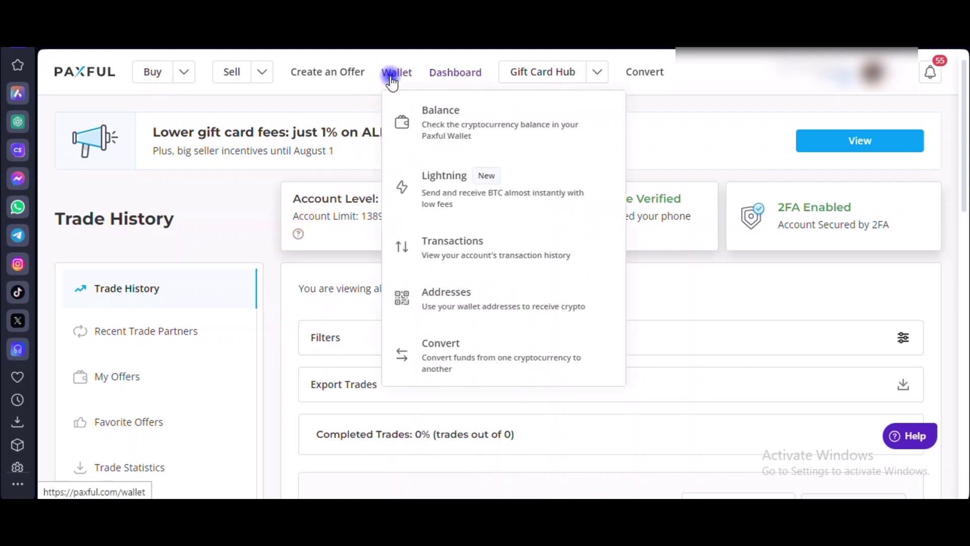
{"action": "left_click", "coordinate": [392, 82]}
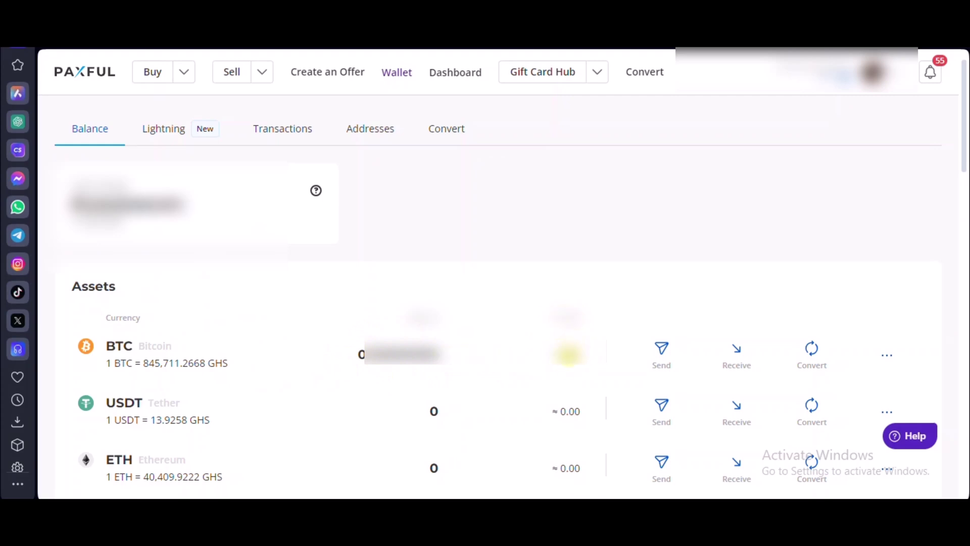
{"action": "left_click", "coordinate": [662, 355]}
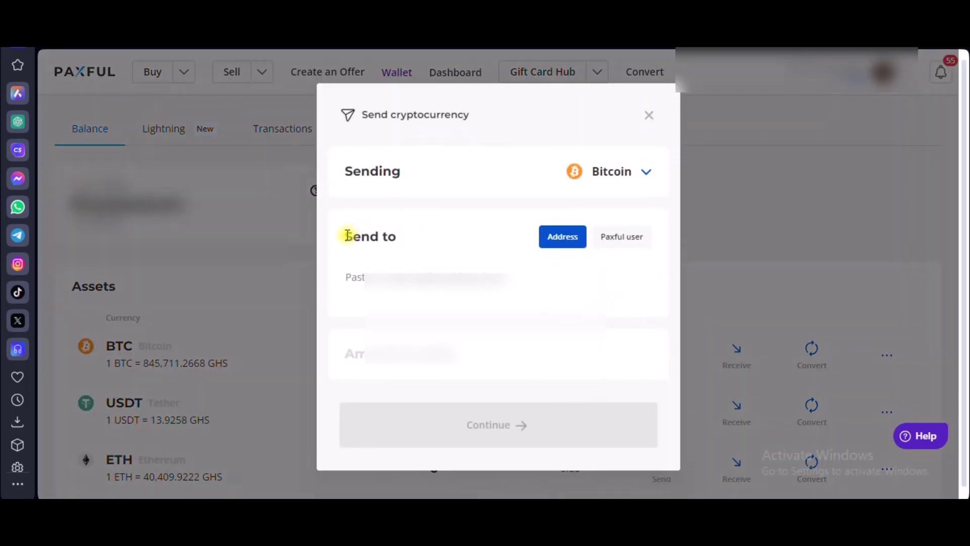
- Enter the copied deposit wallet address as the Bitcoin recipient and go to the amount to send
{"action": "left_click_drag", "start_coordinate": [340, 238], "coordinate": [403, 244]}
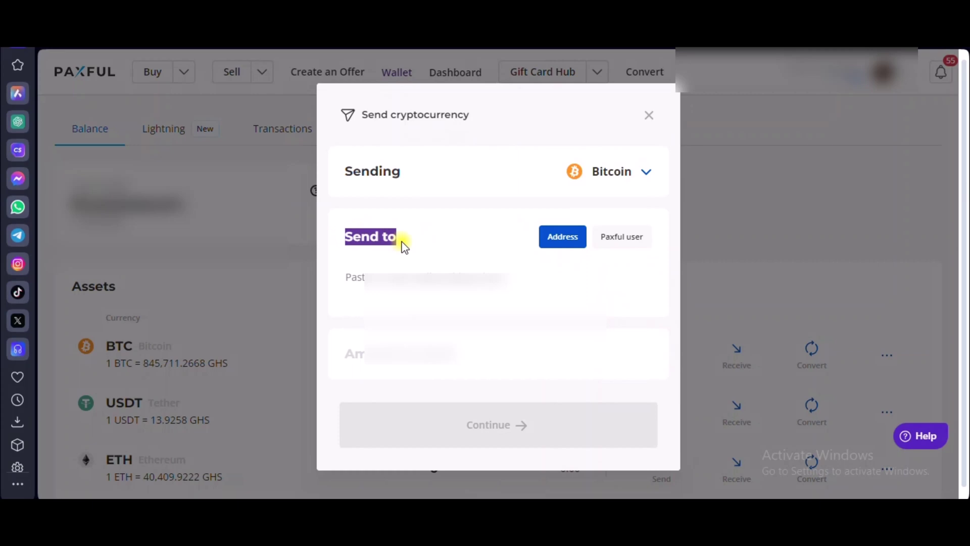
{"action": "left_click", "coordinate": [422, 242]}
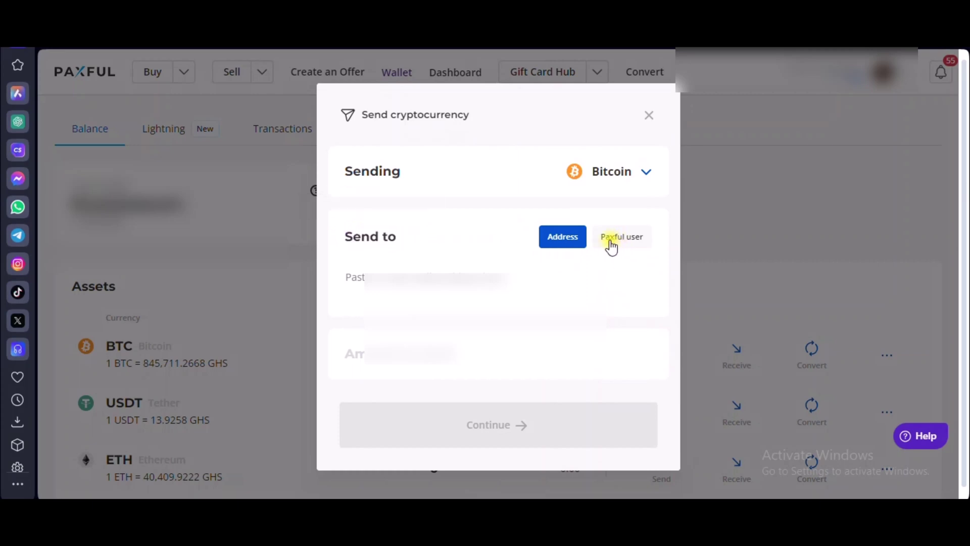
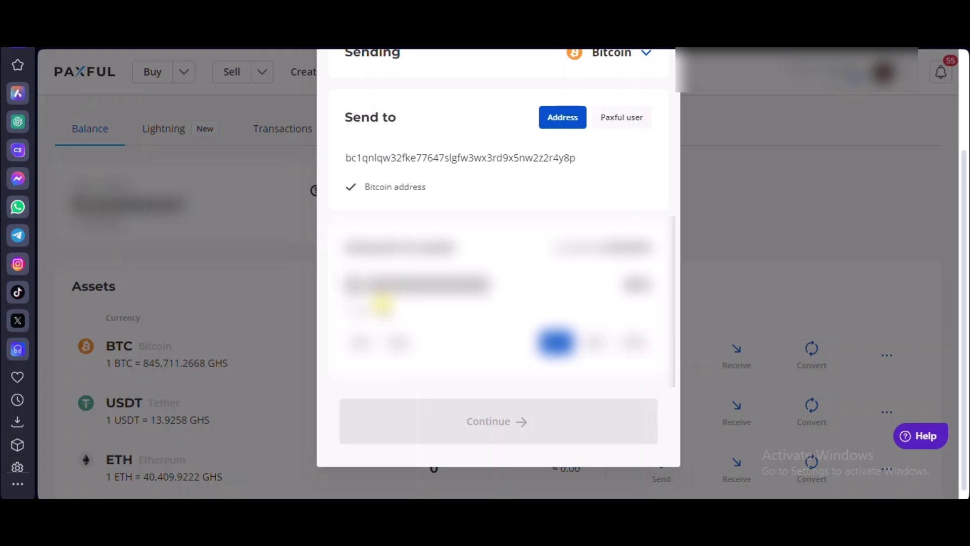
{"action": "left_click", "coordinate": [383, 305]}
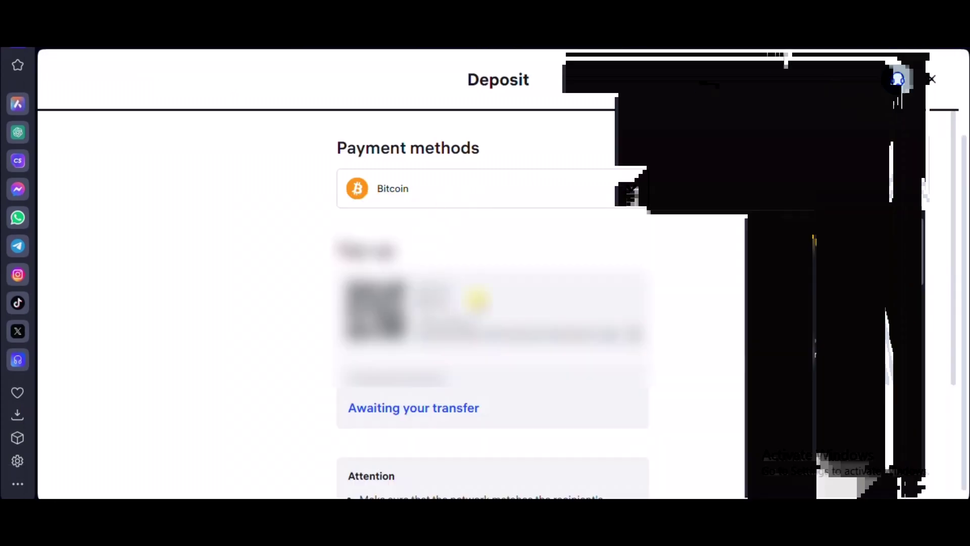
- Return to the PST.NET deposit page and check the Bitcoin transfer status and the notes on network and service fees
{"action": "scroll", "coordinate": [478, 303], "scroll_direction": "down", "scroll_amount": 5}
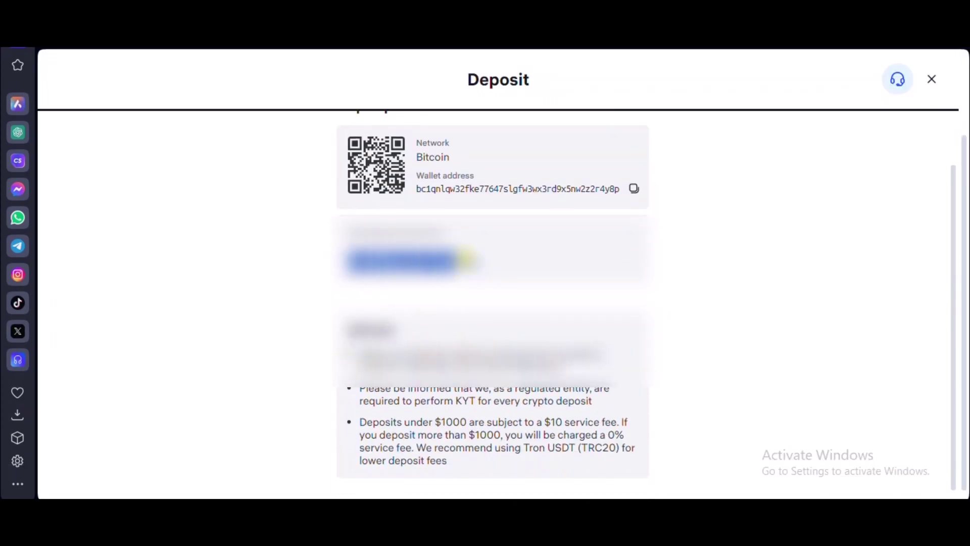
{"action": "left_click_drag", "start_coordinate": [465, 260], "coordinate": [481, 278]}
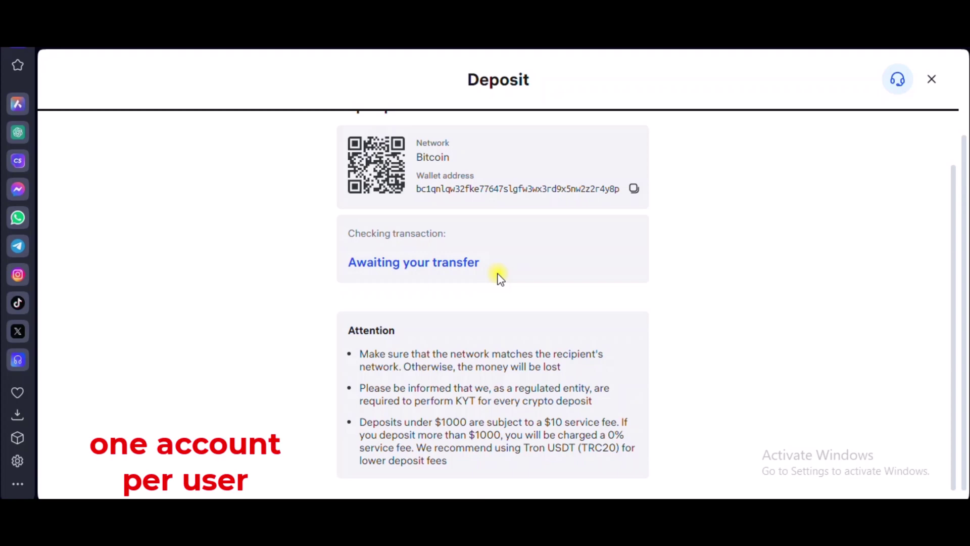
{"action": "scroll", "coordinate": [500, 278], "scroll_direction": "up", "scroll_amount": 1}
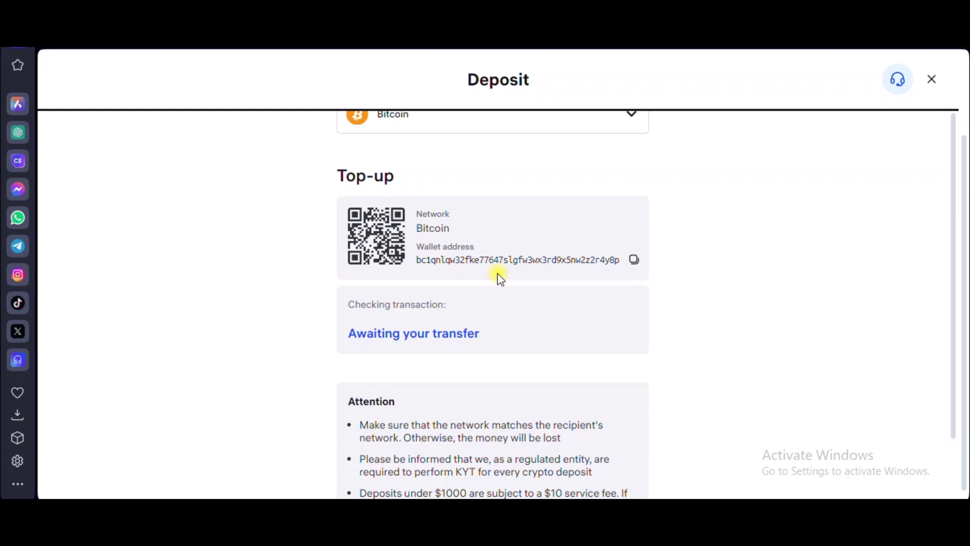
{"action": "scroll", "coordinate": [500, 279], "scroll_direction": "up", "scroll_amount": 2}
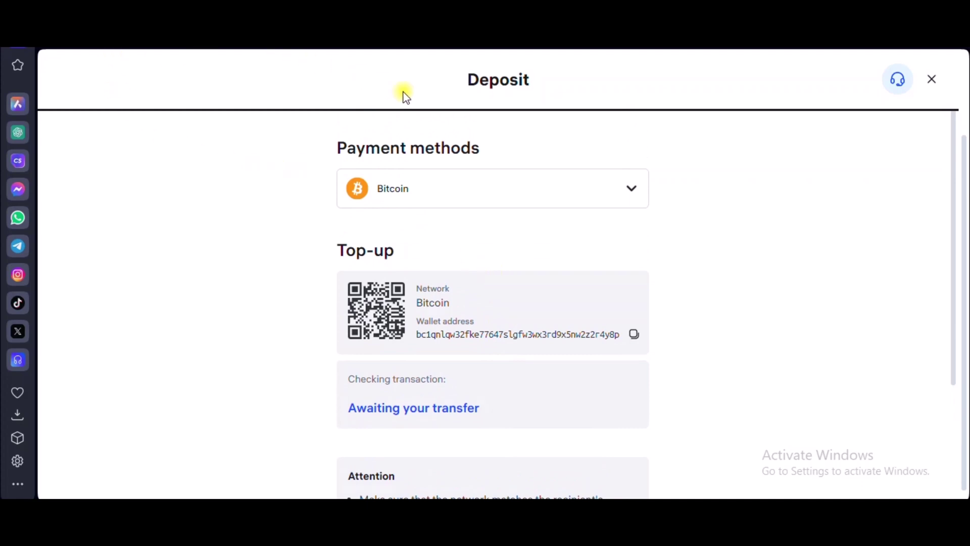
- Close the deposit page, go to the account's own cards and start issuing a card
{"action": "left_click", "coordinate": [935, 82]}
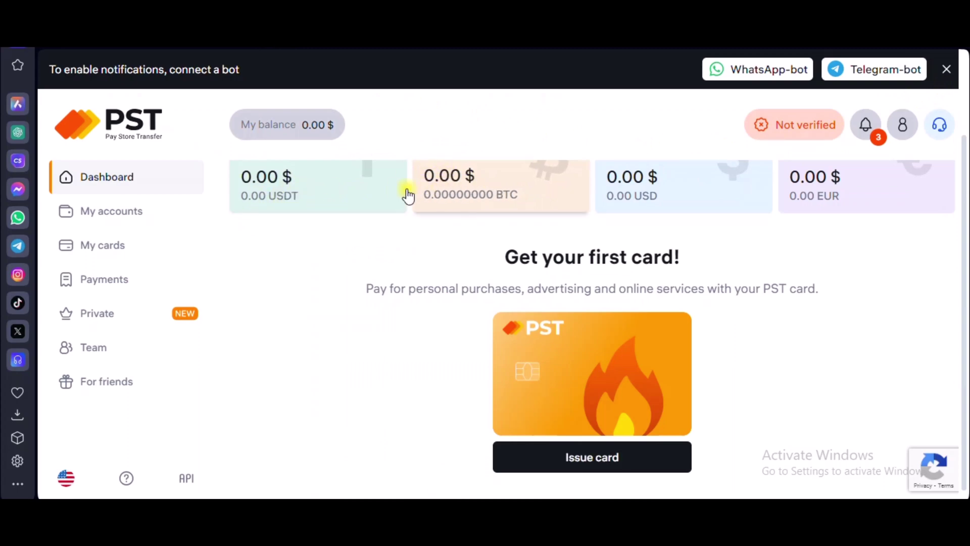
{"action": "left_click", "coordinate": [121, 251]}
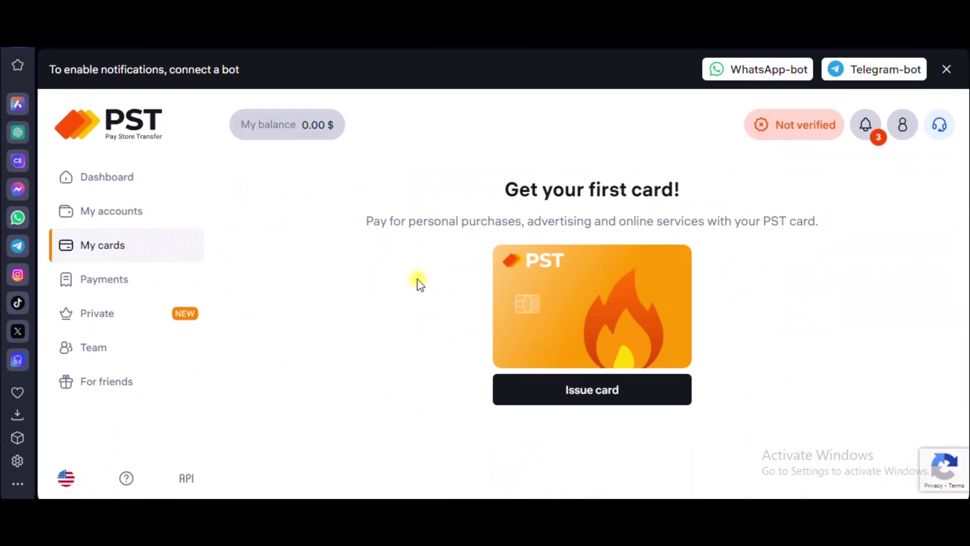
{"action": "left_click", "coordinate": [564, 396]}
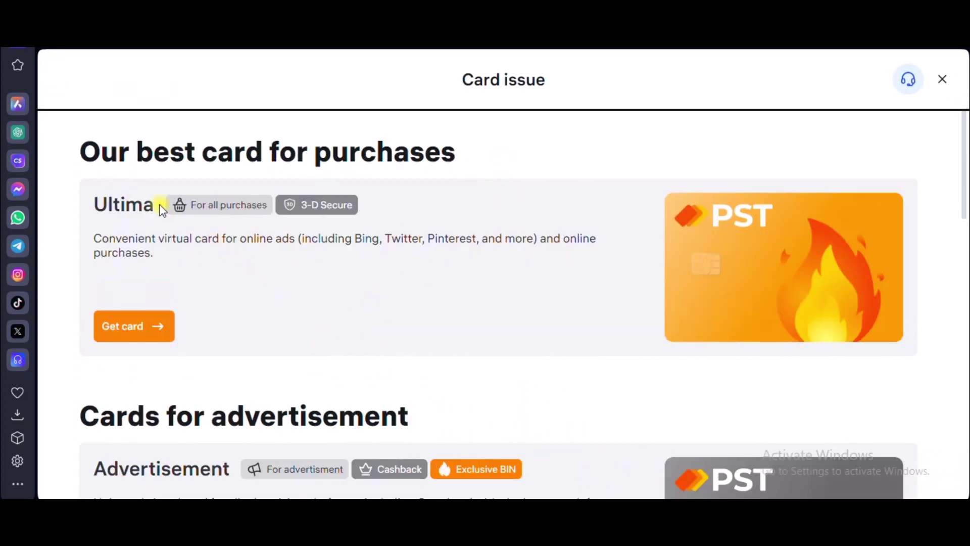
- Examine the purposes, descriptions and feature labels of the Ultima and Advertisement cards
{"action": "left_click_drag", "start_coordinate": [91, 203], "coordinate": [166, 204]}
{"action": "left_click", "coordinate": [373, 205]}
{"action": "scroll", "coordinate": [416, 214], "scroll_direction": "down", "scroll_amount": 4}
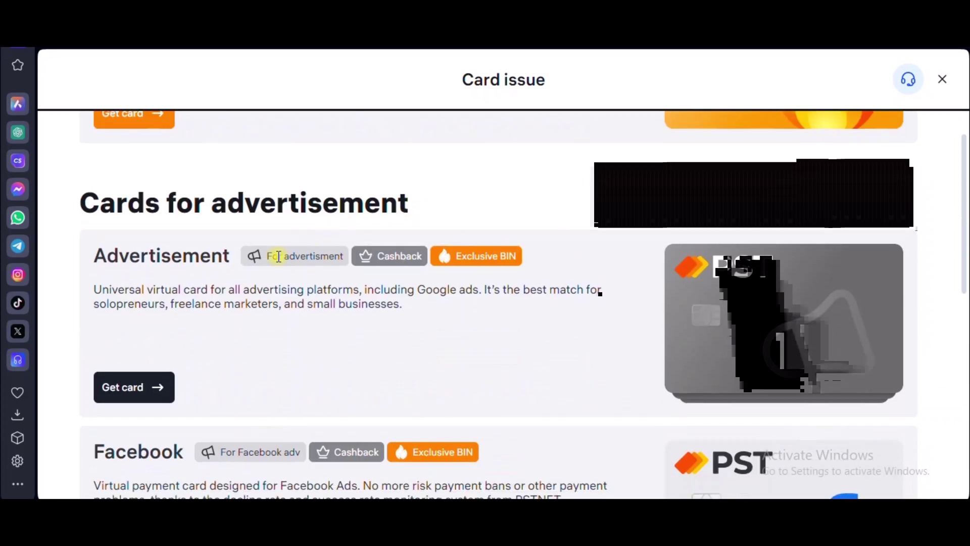
{"action": "left_click_drag", "start_coordinate": [267, 255], "coordinate": [322, 277]}
{"action": "left_click", "coordinate": [321, 277]}
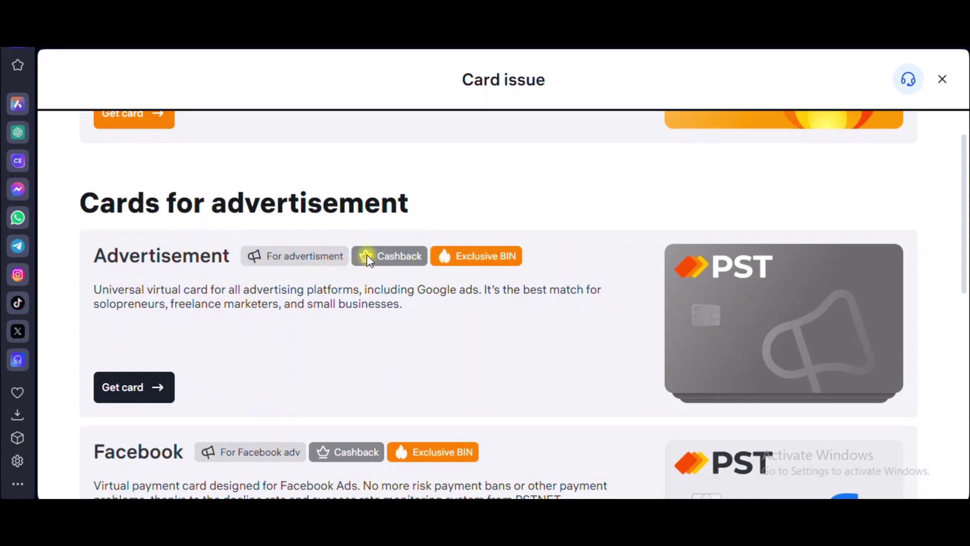
{"action": "left_click_drag", "start_coordinate": [375, 256], "coordinate": [549, 259]}
{"action": "left_click", "coordinate": [429, 282]}
{"action": "left_click", "coordinate": [551, 259]}
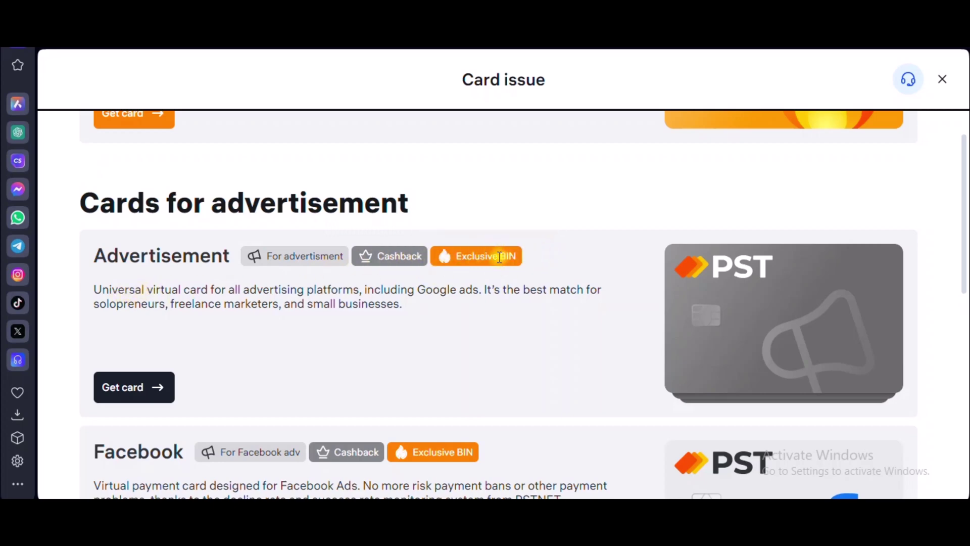
{"action": "left_click_drag", "start_coordinate": [500, 257], "coordinate": [538, 253]}
{"action": "left_click", "coordinate": [537, 253]}
{"action": "left_click_drag", "start_coordinate": [416, 289], "coordinate": [480, 290]}
{"action": "left_click", "coordinate": [389, 331]}
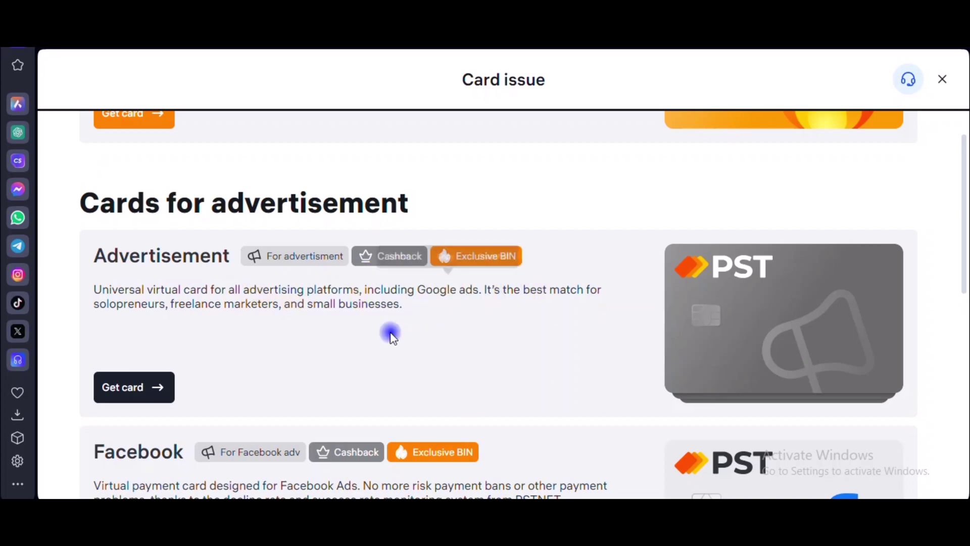
- Look through the Facebook, Google and TikTok advertising cards and return to the Advertisement card
{"action": "scroll", "coordinate": [399, 307], "scroll_direction": "down", "scroll_amount": 3}
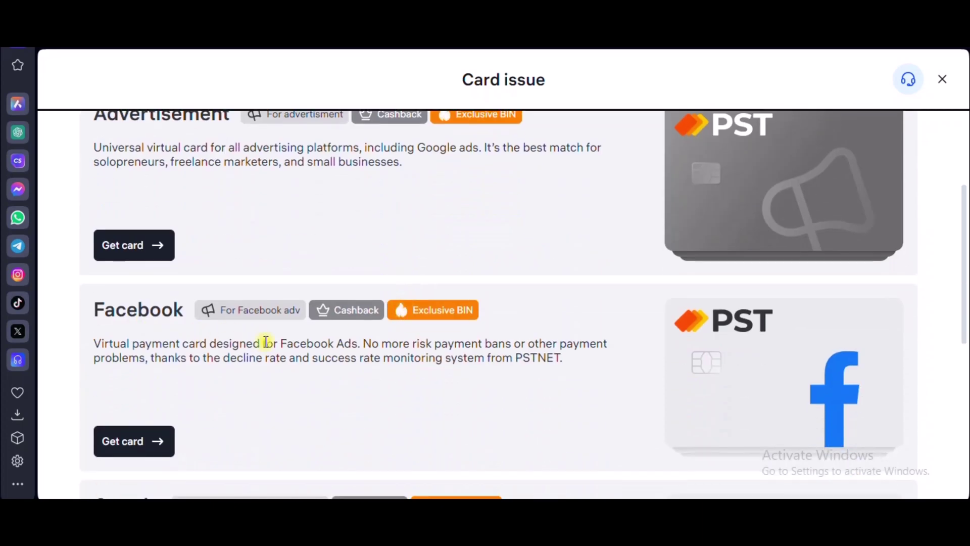
{"action": "scroll", "coordinate": [264, 343], "scroll_direction": "down", "scroll_amount": 1}
{"action": "scroll", "coordinate": [249, 318], "scroll_direction": "down", "scroll_amount": 3}
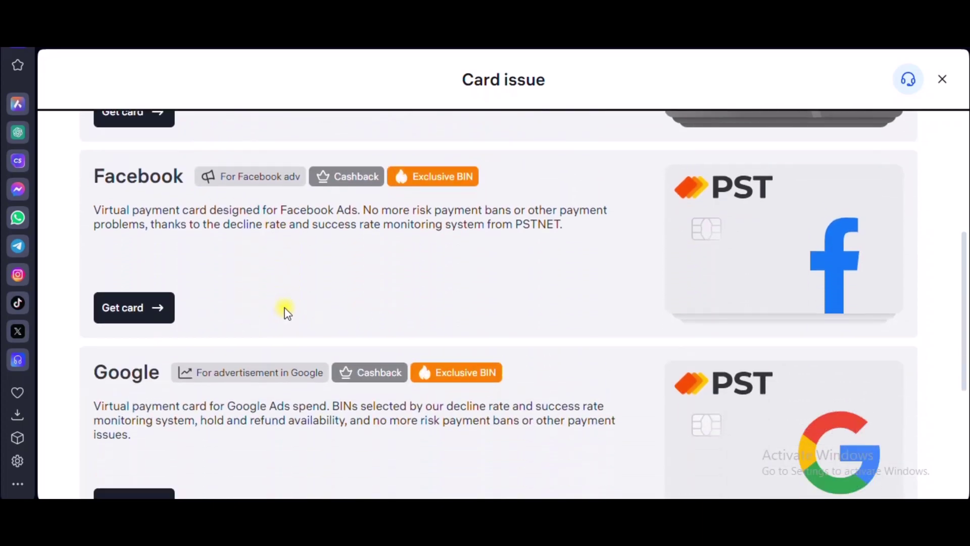
{"action": "scroll", "coordinate": [350, 339], "scroll_direction": "down", "scroll_amount": 4}
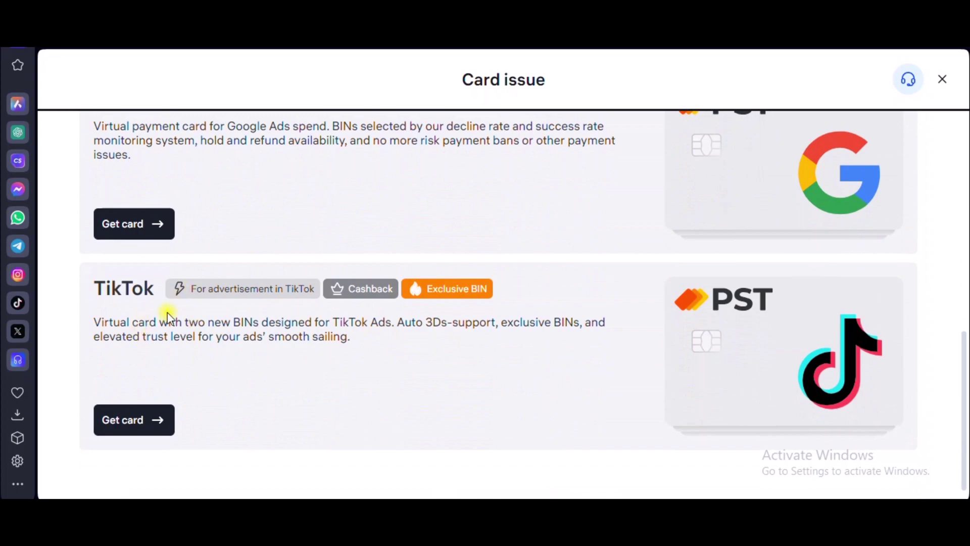
{"action": "scroll", "coordinate": [234, 333], "scroll_direction": "up", "scroll_amount": 12}
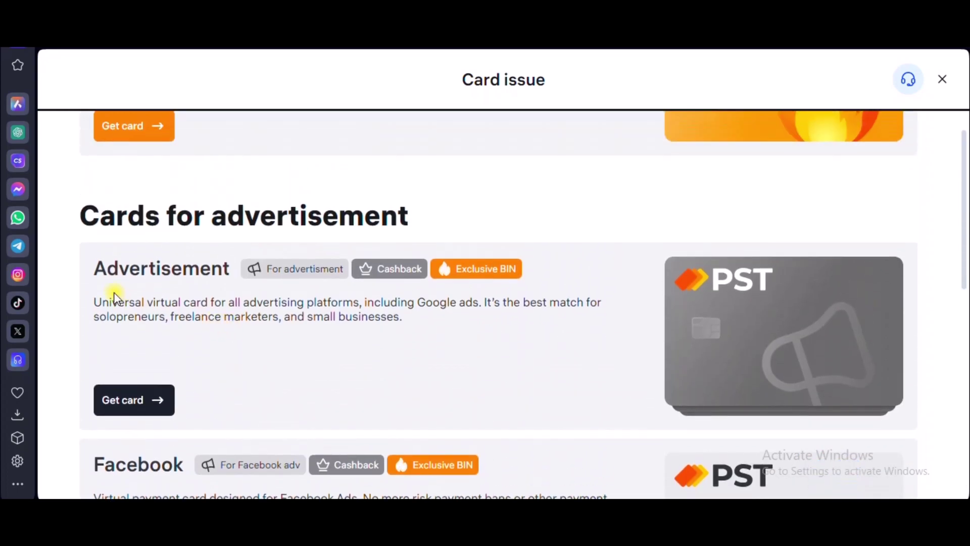
- Review the whole card range again, from the Advertisement card to TikTok and back to Ultima
{"action": "left_click_drag", "start_coordinate": [96, 267], "coordinate": [230, 268]}
{"action": "scroll", "coordinate": [278, 336], "scroll_direction": "down", "scroll_amount": 4}
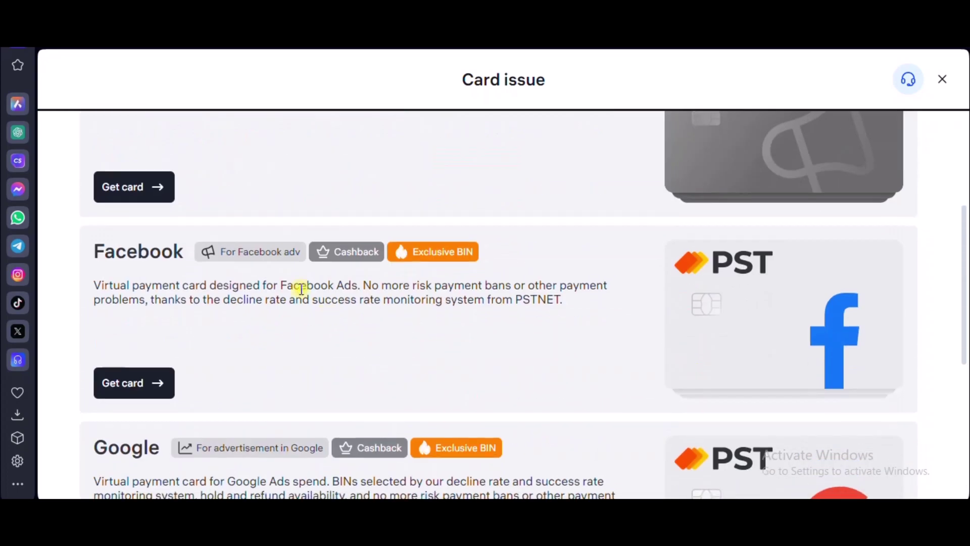
{"action": "scroll", "coordinate": [383, 333], "scroll_direction": "down", "scroll_amount": 7}
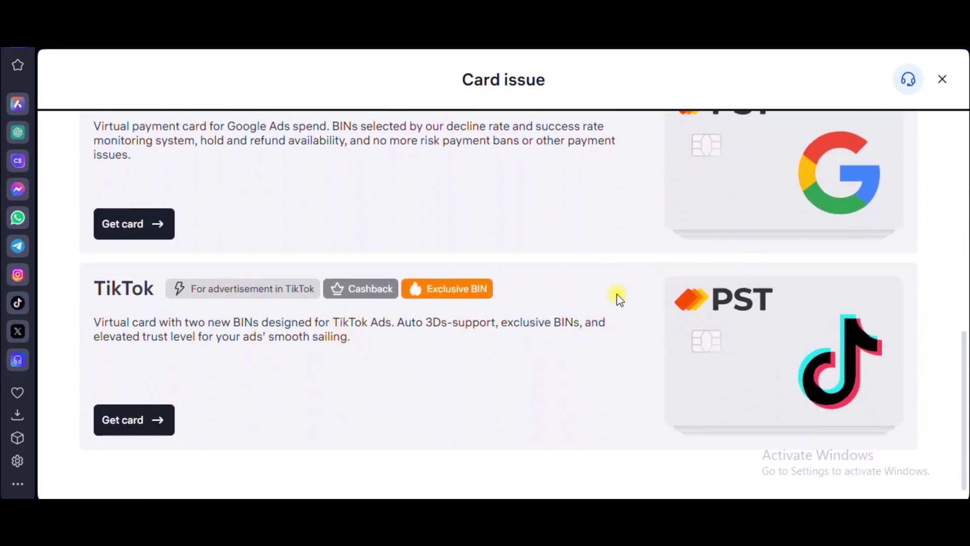
{"action": "scroll", "coordinate": [469, 338], "scroll_direction": "up", "scroll_amount": 10}
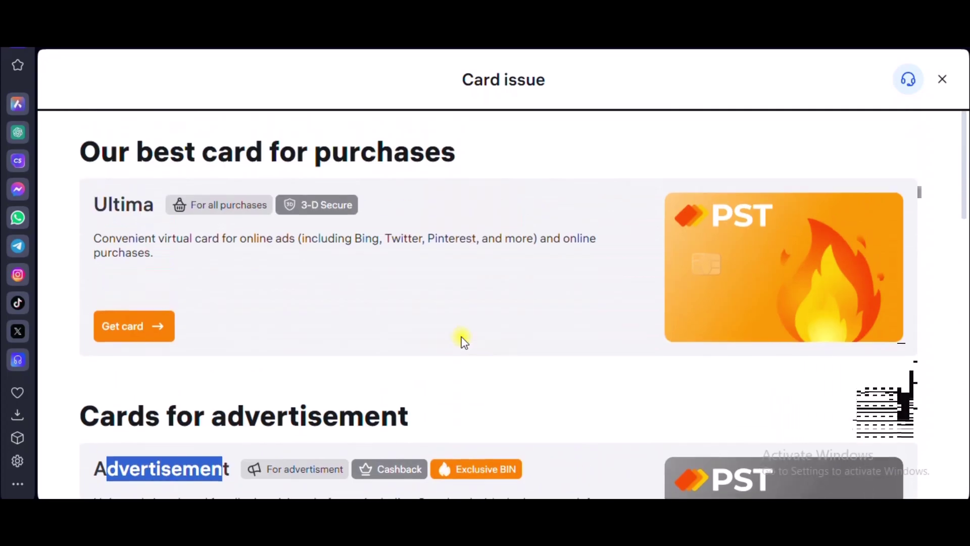
{"action": "scroll", "coordinate": [235, 267], "scroll_direction": "down", "scroll_amount": 4}
{"action": "scroll", "coordinate": [199, 195], "scroll_direction": "up", "scroll_amount": 2}
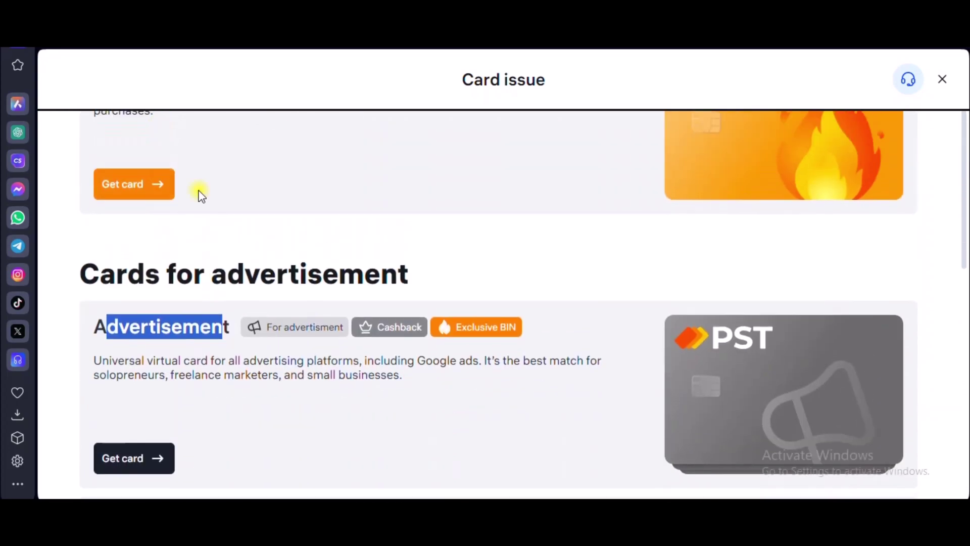
- Find the TikTok card at the end of the card range and open its available BINs
{"action": "left_click", "coordinate": [505, 307]}
{"action": "scroll", "coordinate": [505, 307], "scroll_direction": "down", "scroll_amount": 10}
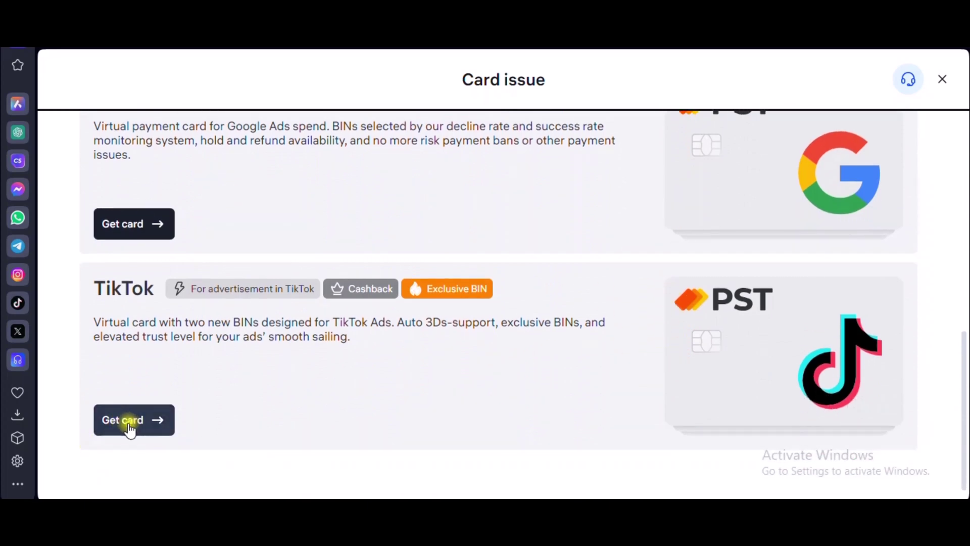
{"action": "scroll", "coordinate": [136, 420], "scroll_direction": "up", "scroll_amount": 10}
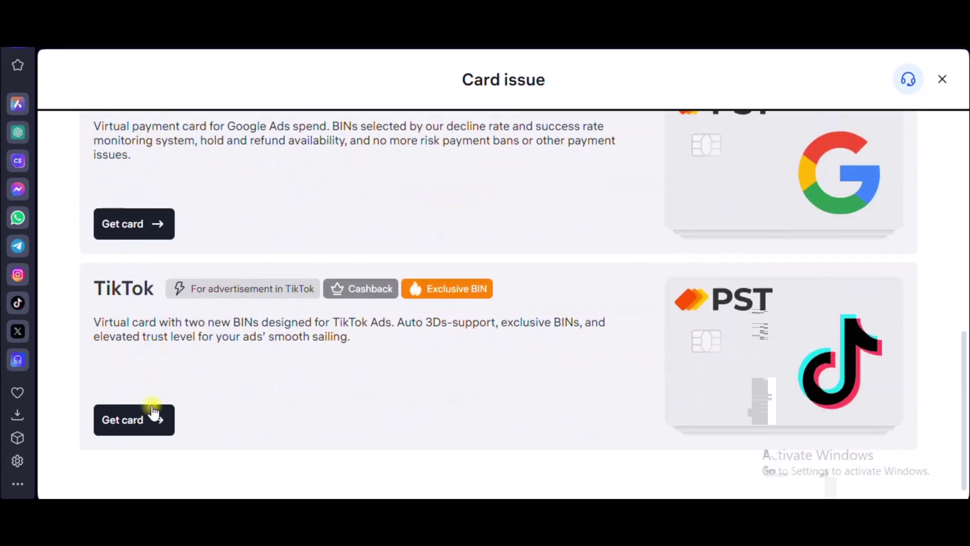
{"action": "left_click", "coordinate": [160, 419]}
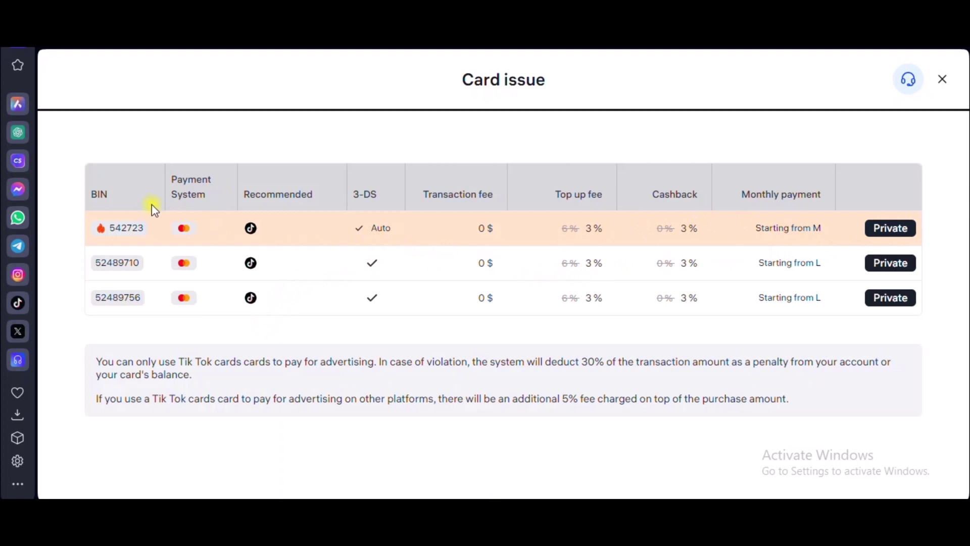
- Examine the TikTok card's BINs, payment system, recommended platform, 3-DS support, transaction fee and top-up fee
{"action": "double_click", "coordinate": [104, 194]}
{"action": "left_click", "coordinate": [178, 242]}
{"action": "double_click", "coordinate": [273, 193]}
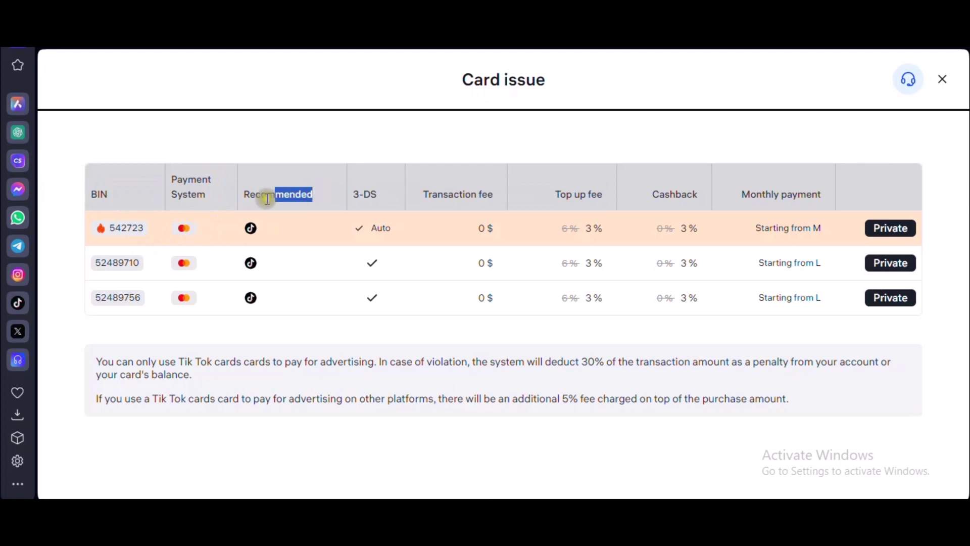
{"action": "left_click", "coordinate": [249, 226]}
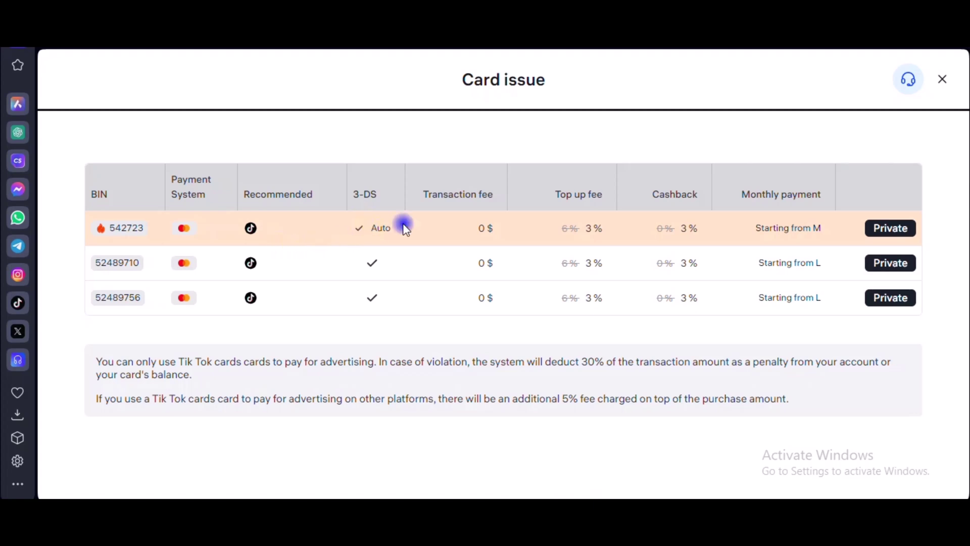
{"action": "left_click_drag", "start_coordinate": [406, 228], "coordinate": [353, 232]}
{"action": "left_click", "coordinate": [449, 202]}
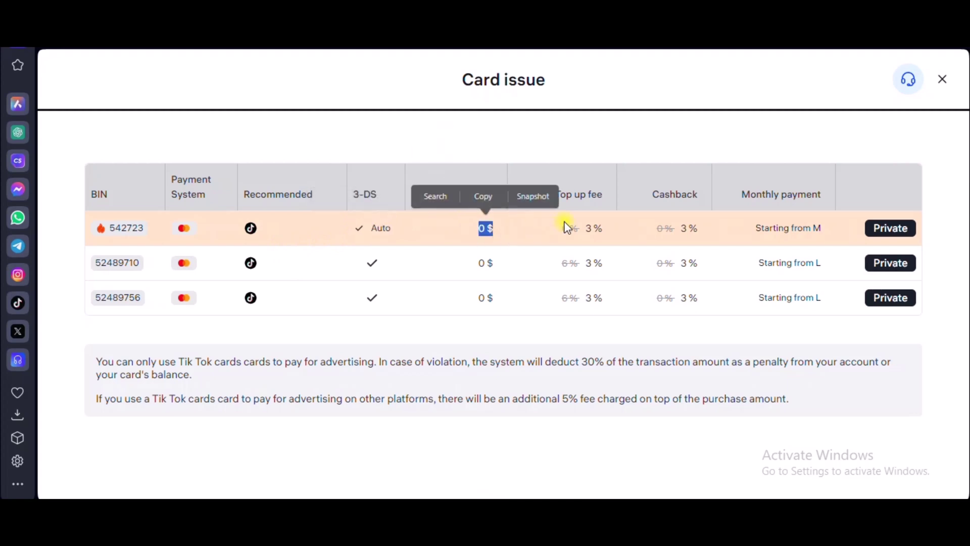
{"action": "left_click_drag", "start_coordinate": [612, 231], "coordinate": [554, 238]}
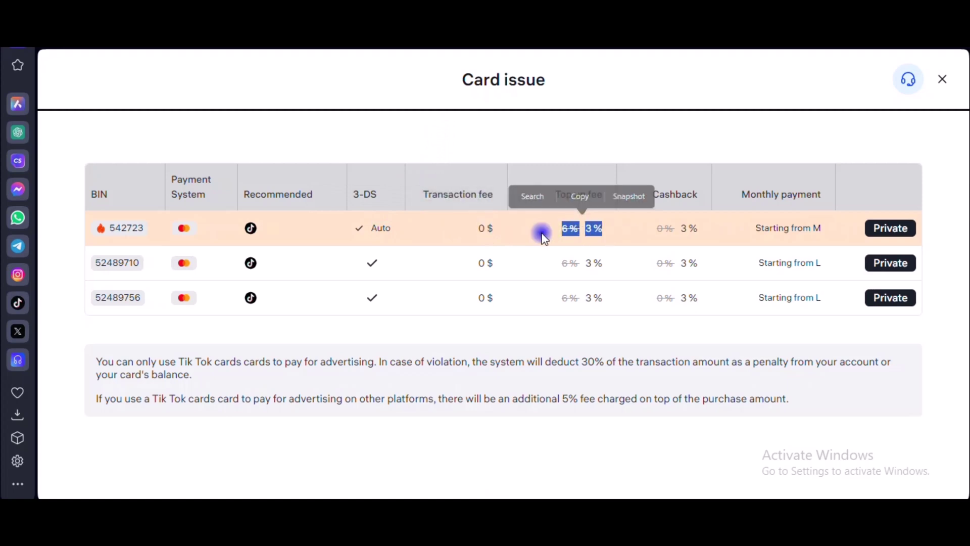
{"action": "left_click", "coordinate": [555, 239]}
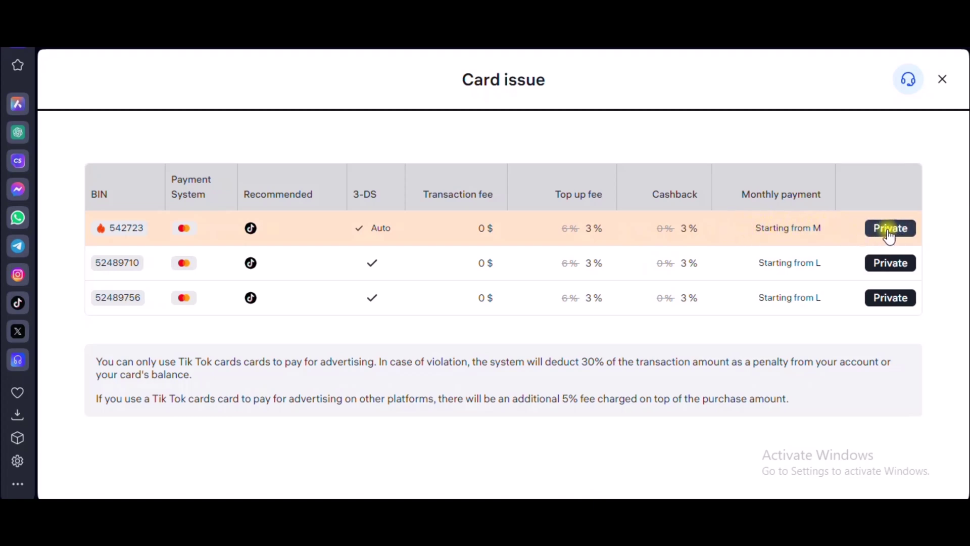
- Open the Private subscription for TikTok BIN 52489710 and go to its tariff overview
{"action": "left_click", "coordinate": [893, 264]}
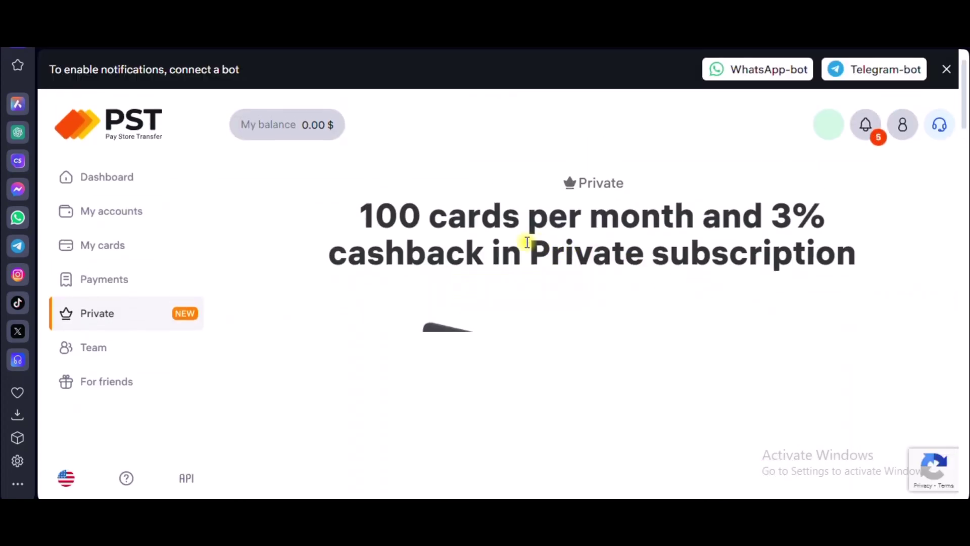
{"action": "scroll", "coordinate": [427, 217], "scroll_direction": "down", "scroll_amount": 6}
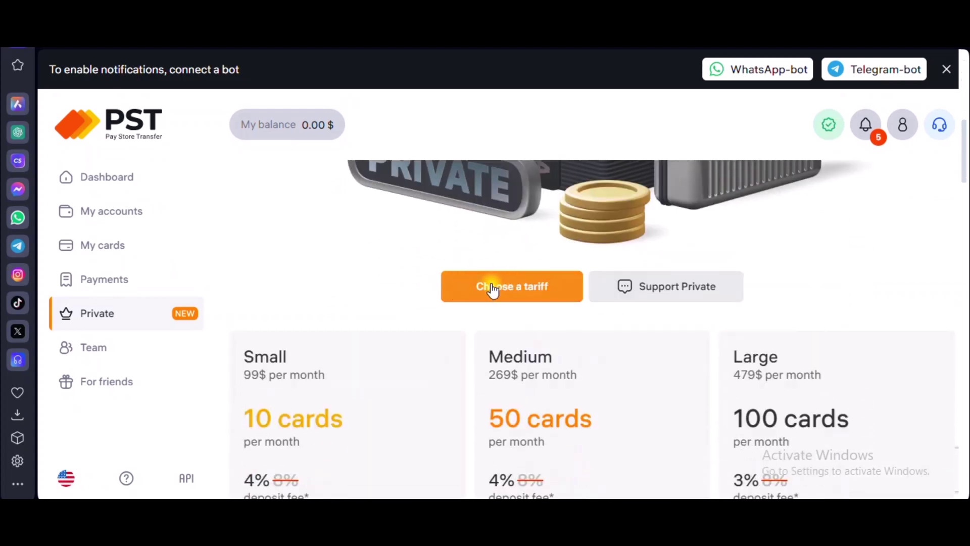
{"action": "scroll", "coordinate": [509, 277], "scroll_direction": "down", "scroll_amount": 1}
{"action": "scroll", "coordinate": [404, 273], "scroll_direction": "down", "scroll_amount": 3}
{"action": "scroll", "coordinate": [305, 252], "scroll_direction": "up", "scroll_amount": 1}
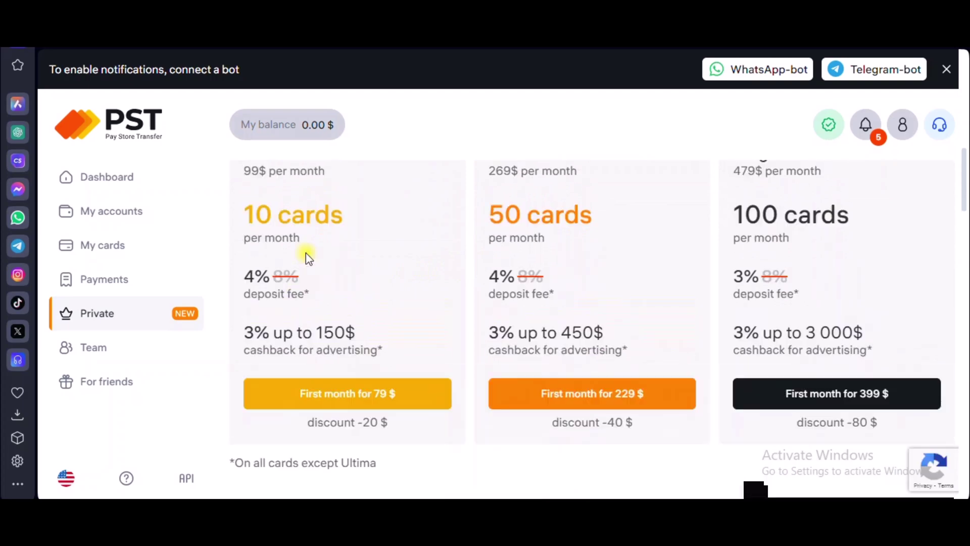
- Examine the Small tariff's deposit fee, advertising cashback and first-month price
{"action": "left_click_drag", "start_coordinate": [245, 273], "coordinate": [374, 283]}
{"action": "left_click_drag", "start_coordinate": [241, 345], "coordinate": [296, 353]}
{"action": "left_click", "coordinate": [340, 336]}
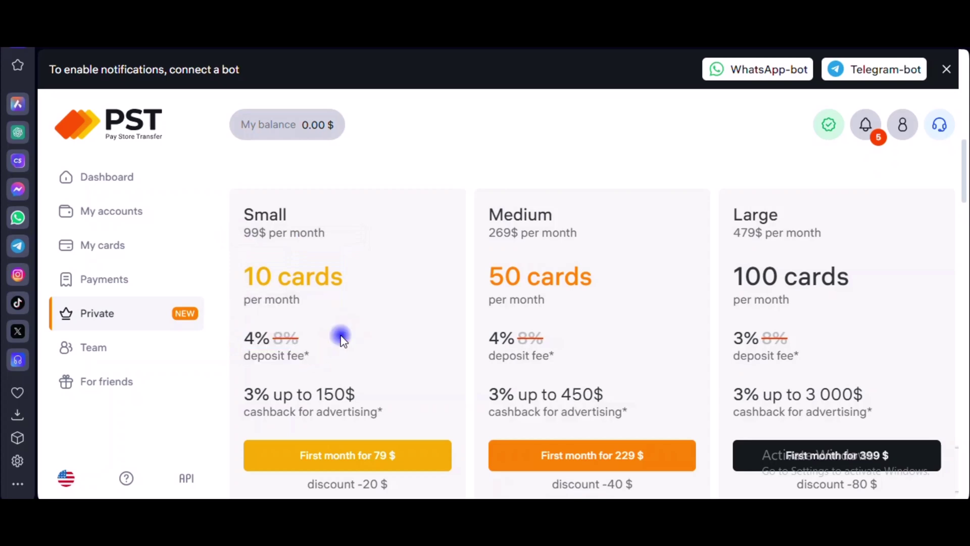
{"action": "left_click_drag", "start_coordinate": [241, 388], "coordinate": [373, 383]}
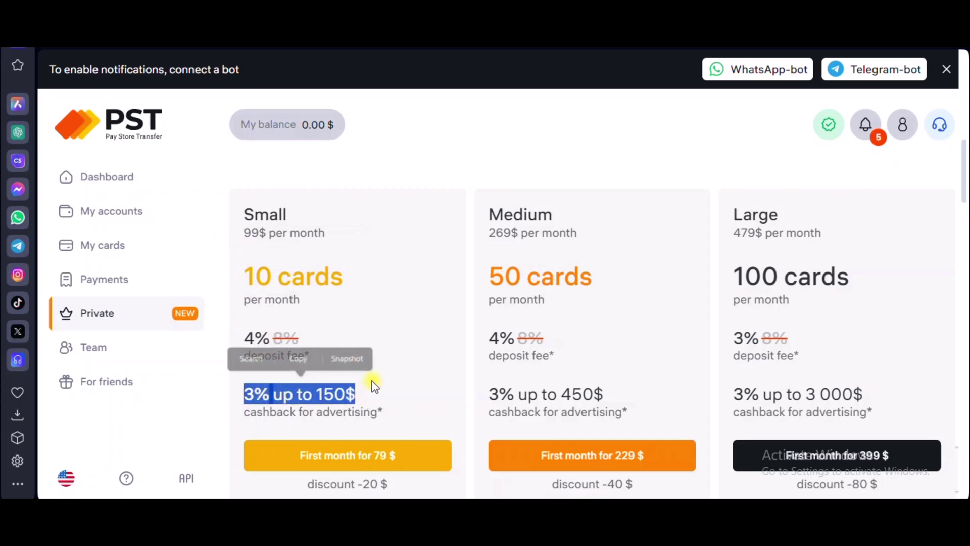
{"action": "left_click", "coordinate": [374, 374]}
{"action": "scroll", "coordinate": [380, 401], "scroll_direction": "down", "scroll_amount": 1}
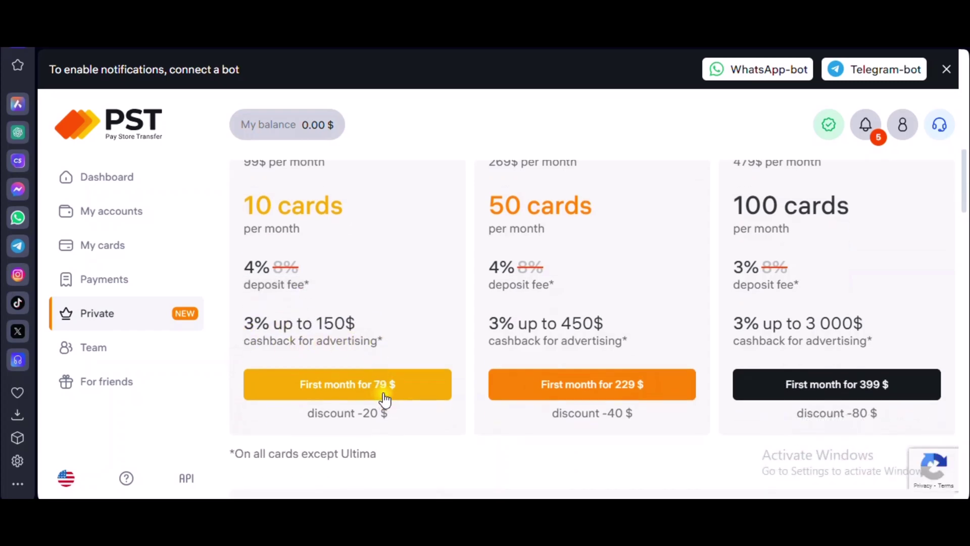
{"action": "scroll", "coordinate": [555, 324], "scroll_direction": "up", "scroll_amount": 1}
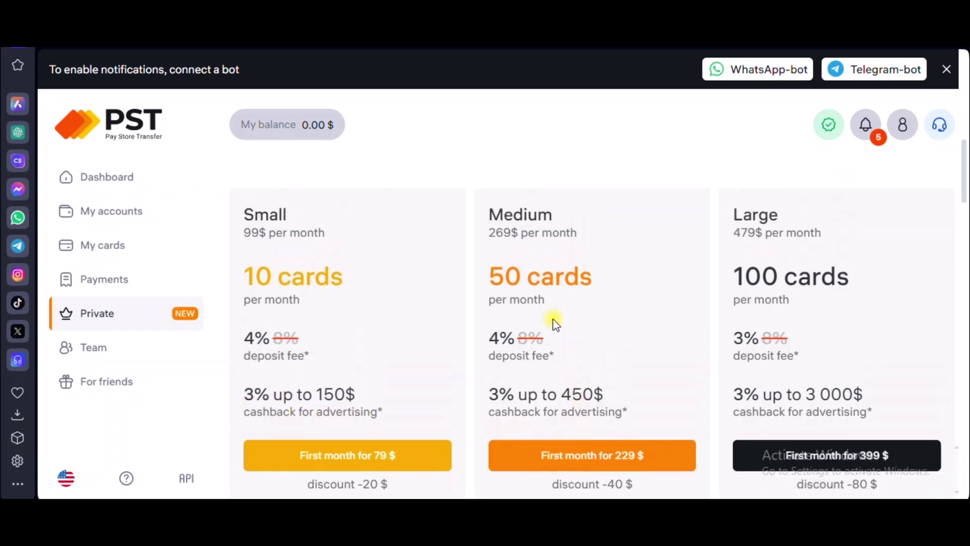
- Compare the Medium and Large monthly prices, look through the remaining Private benefits and return to the tariffs
{"action": "left_click_drag", "start_coordinate": [481, 225], "coordinate": [591, 214]}
{"action": "left_click_drag", "start_coordinate": [488, 233], "coordinate": [571, 241]}
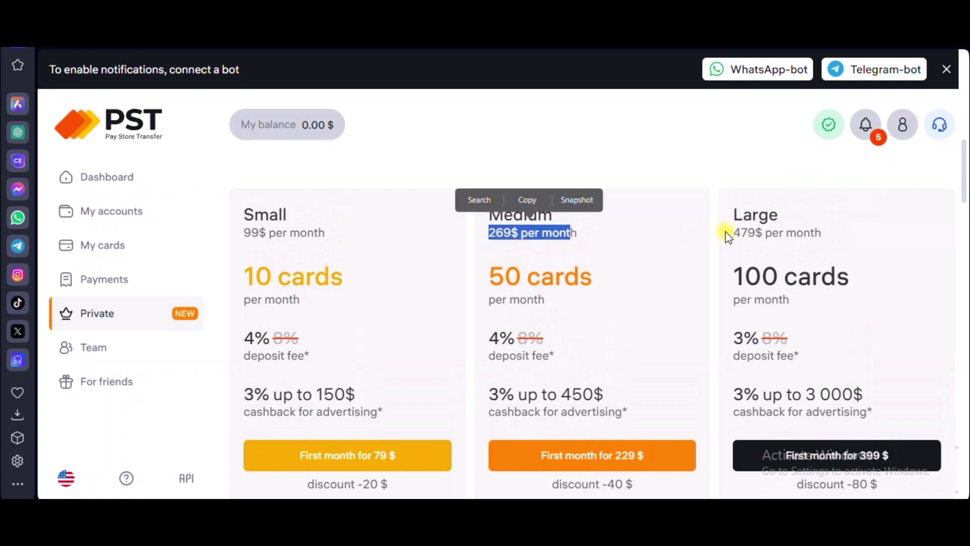
{"action": "left_click_drag", "start_coordinate": [730, 235], "coordinate": [813, 237]}
{"action": "scroll", "coordinate": [611, 297], "scroll_direction": "down", "scroll_amount": 7}
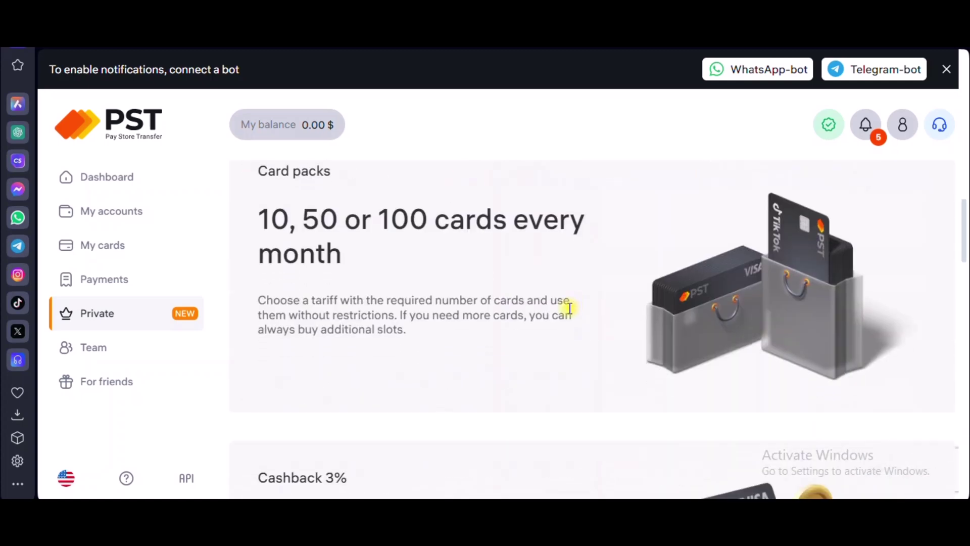
{"action": "scroll", "coordinate": [570, 307], "scroll_direction": "down", "scroll_amount": 20}
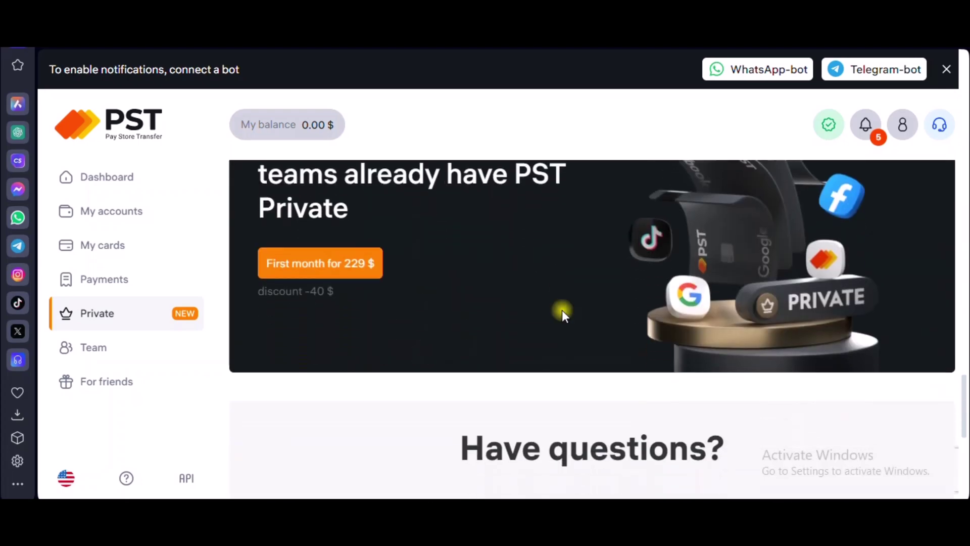
{"action": "scroll", "coordinate": [562, 310], "scroll_direction": "down", "scroll_amount": 3}
{"action": "scroll", "coordinate": [502, 256], "scroll_direction": "up", "scroll_amount": 10}
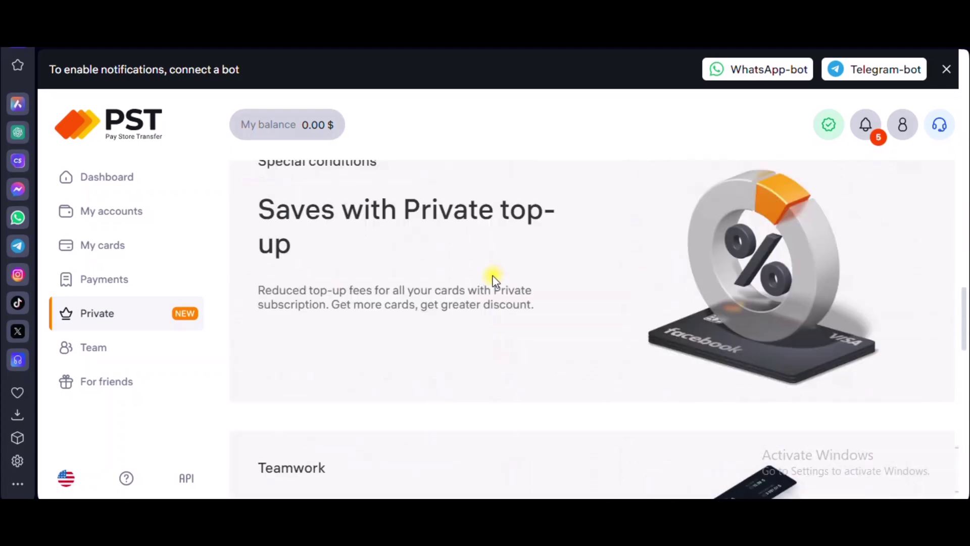
{"action": "scroll", "coordinate": [470, 283], "scroll_direction": "up", "scroll_amount": 8}
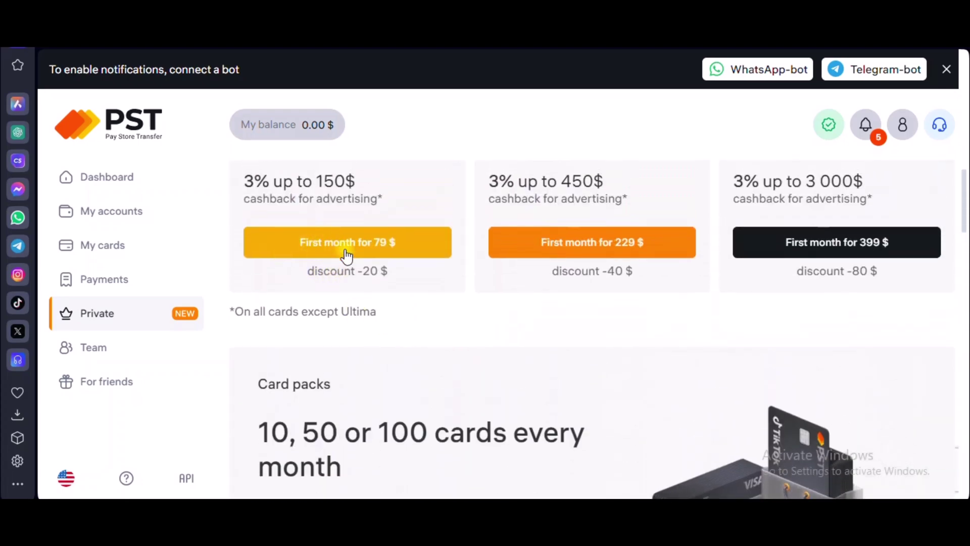
- Try a purchase of the Small tariff with the BTC account as payment method and close it without buying
{"action": "left_click", "coordinate": [347, 253]}
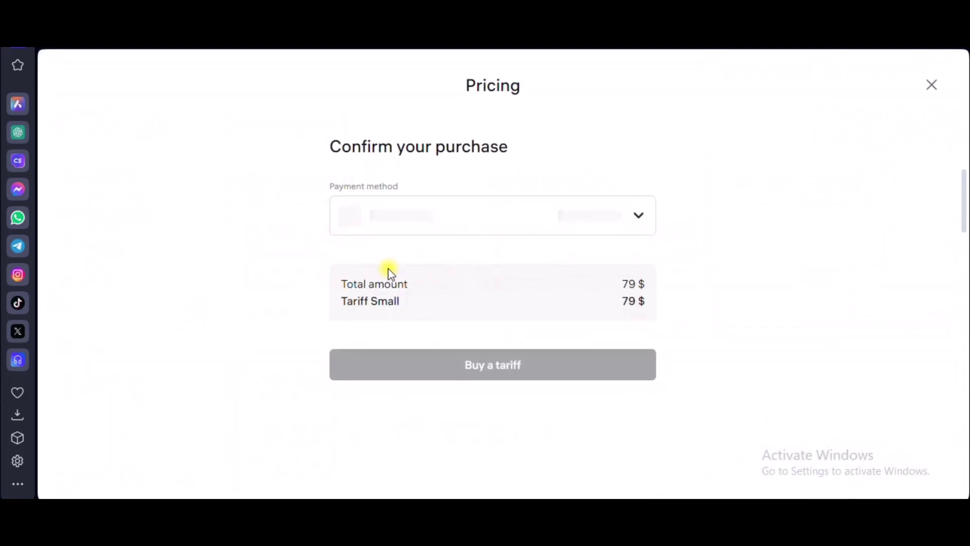
{"action": "scroll", "coordinate": [619, 197], "scroll_direction": "down", "scroll_amount": 1}
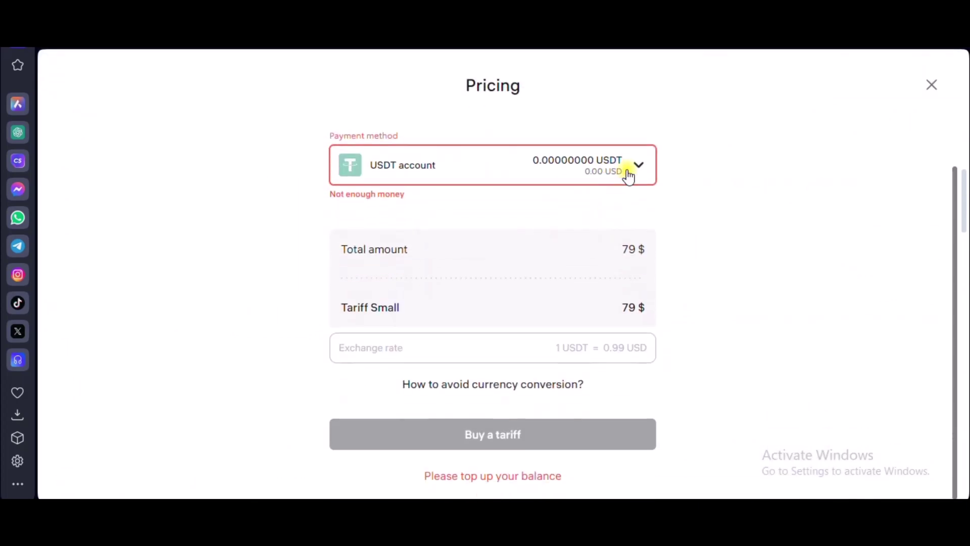
{"action": "left_click", "coordinate": [628, 176]}
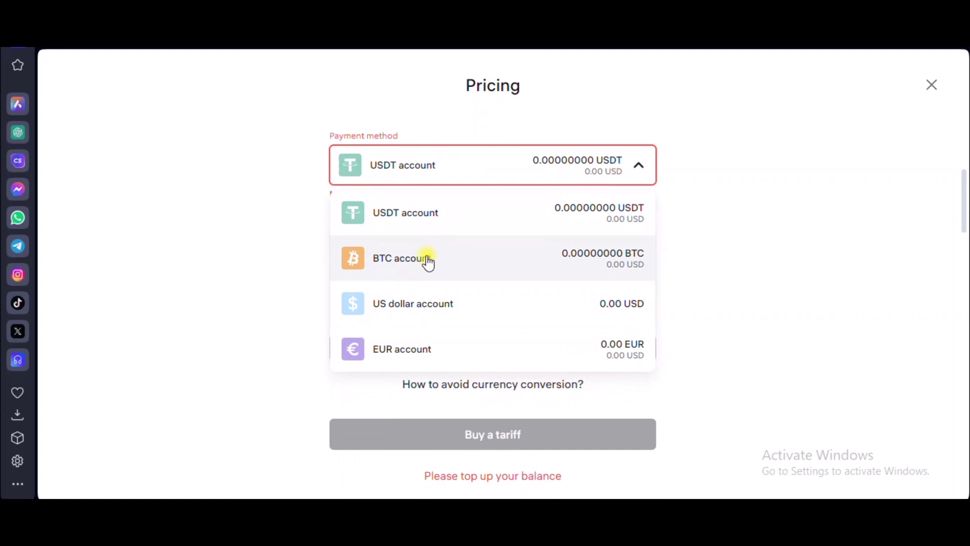
{"action": "left_click", "coordinate": [680, 169]}
{"action": "left_click", "coordinate": [486, 172]}
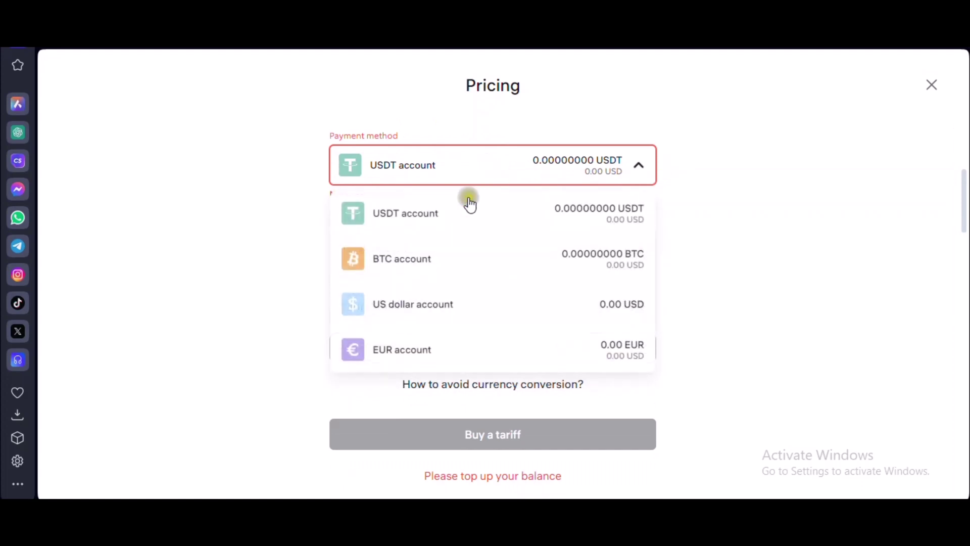
{"action": "left_click", "coordinate": [466, 262]}
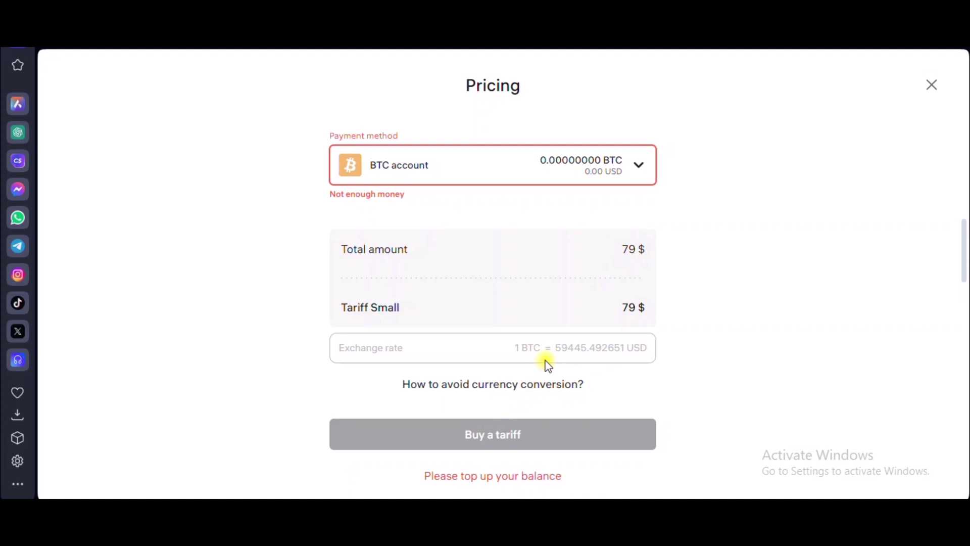
{"action": "left_click", "coordinate": [932, 83]}
- Go to the account's own cards and start issuing an Ultima card
{"action": "scroll", "coordinate": [586, 197], "scroll_direction": "up", "scroll_amount": 10}
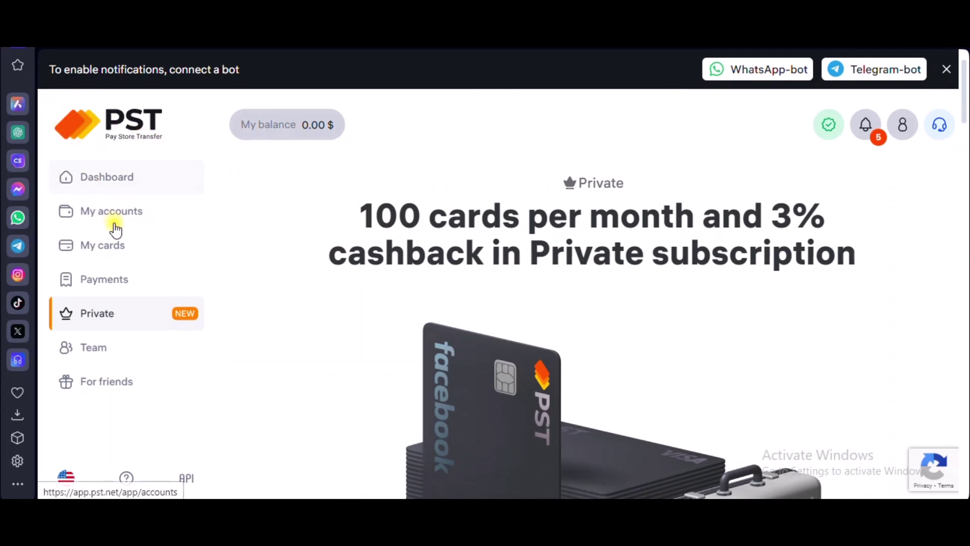
{"action": "left_click", "coordinate": [137, 243]}
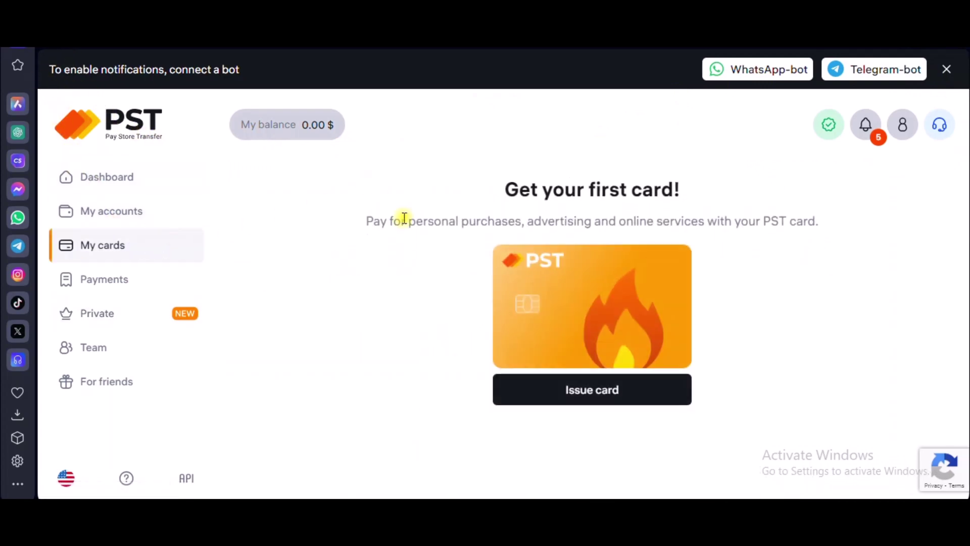
{"action": "left_click", "coordinate": [606, 389]}
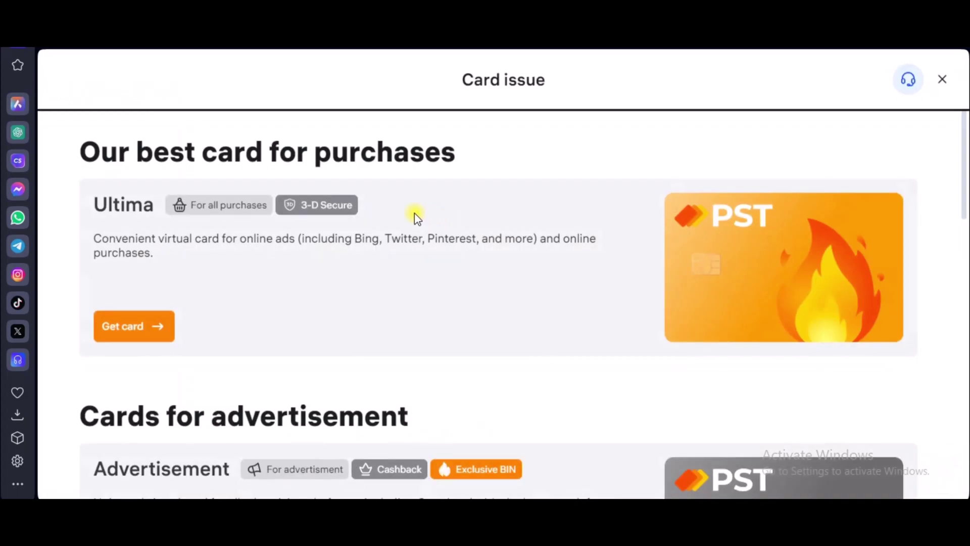
{"action": "left_click", "coordinate": [121, 329]}
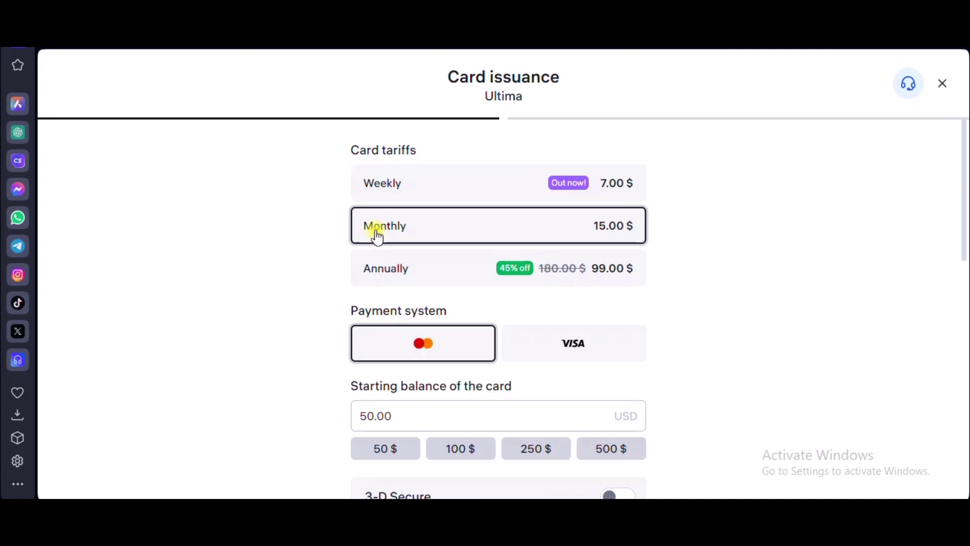
- Try the Weekly and Monthly tariffs, settle on Annually and set the payment system to Visa
{"action": "left_click", "coordinate": [467, 190]}
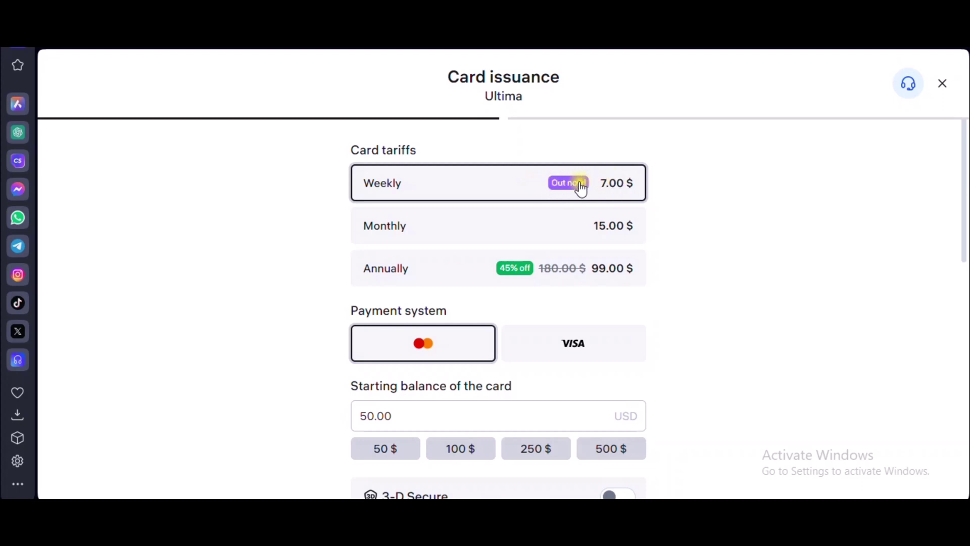
{"action": "left_click", "coordinate": [592, 236]}
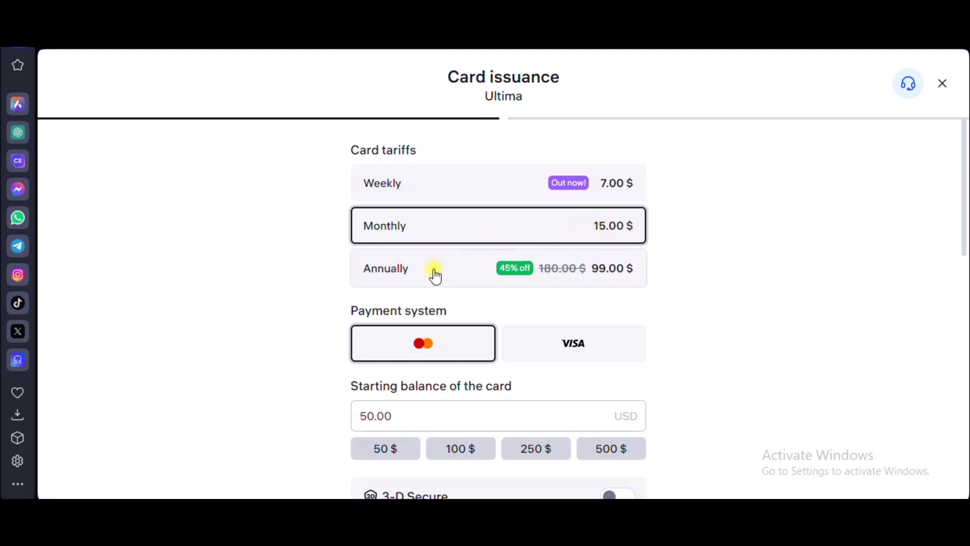
{"action": "left_click", "coordinate": [586, 273]}
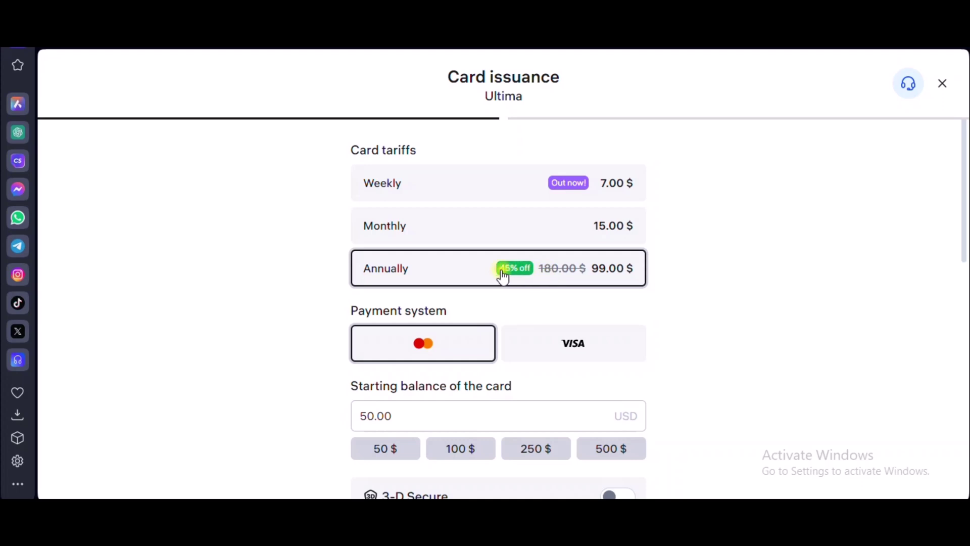
{"action": "scroll", "coordinate": [657, 271], "scroll_direction": "down", "scroll_amount": 1}
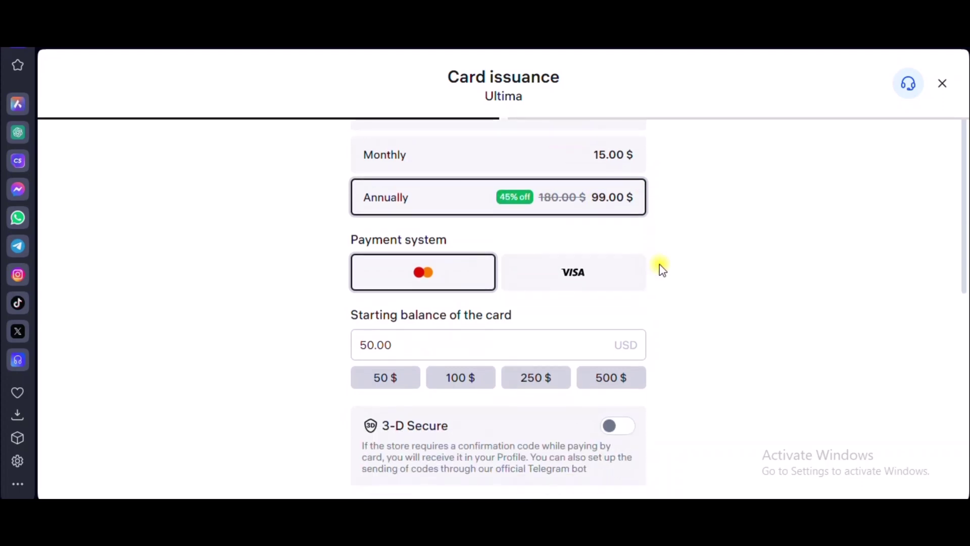
{"action": "left_click", "coordinate": [547, 272]}
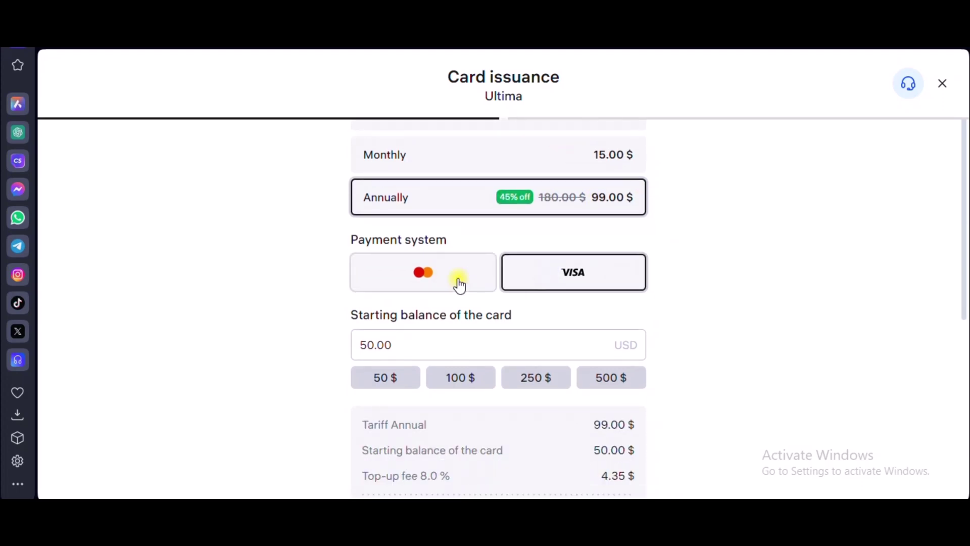
{"action": "scroll", "coordinate": [638, 253], "scroll_direction": "down", "scroll_amount": 1}
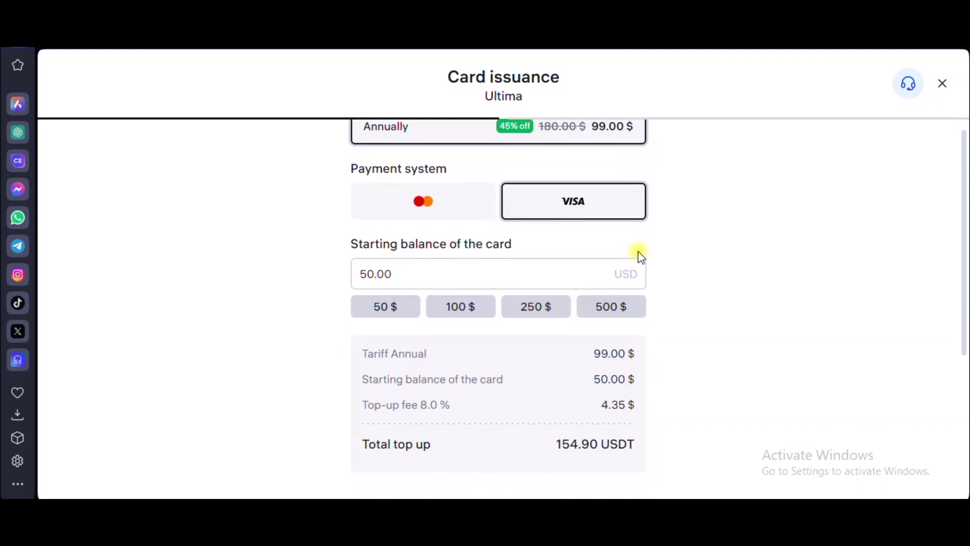
- Try Mastercard as the payment system, look at its 3-D Secure option and switch back to Visa
{"action": "left_click", "coordinate": [463, 210]}
{"action": "scroll", "coordinate": [563, 206], "scroll_direction": "down", "scroll_amount": 2}
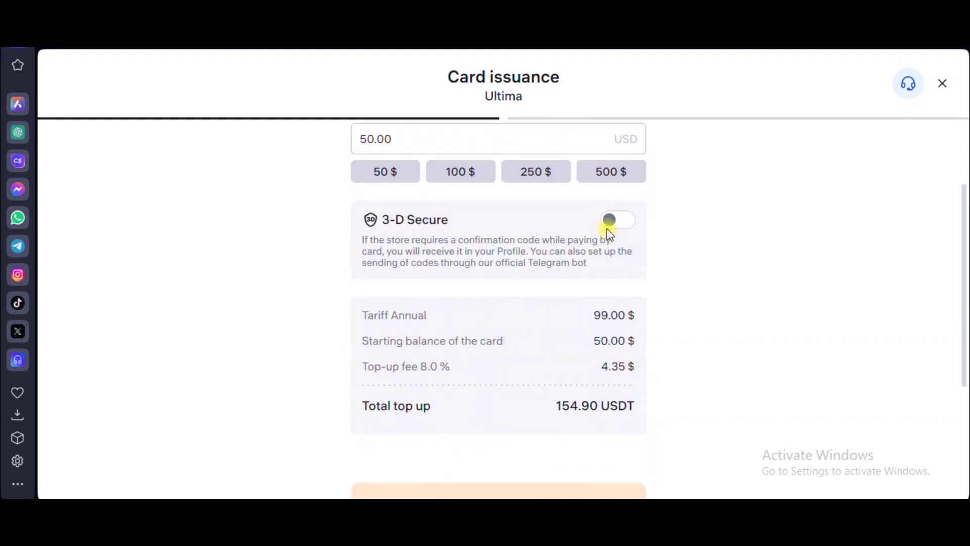
{"action": "scroll", "coordinate": [608, 223], "scroll_direction": "up", "scroll_amount": 2}
{"action": "left_click", "coordinate": [585, 219]}
- Check the Annual tariff's cost breakdown, including its price and the total top-up
{"action": "scroll", "coordinate": [594, 243], "scroll_direction": "down", "scroll_amount": 3}
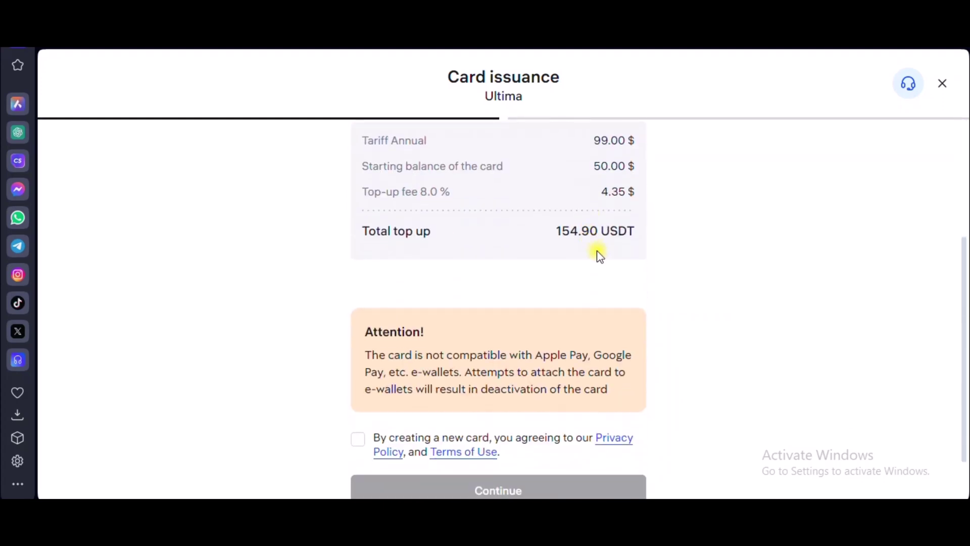
{"action": "scroll", "coordinate": [568, 255], "scroll_direction": "up", "scroll_amount": 2}
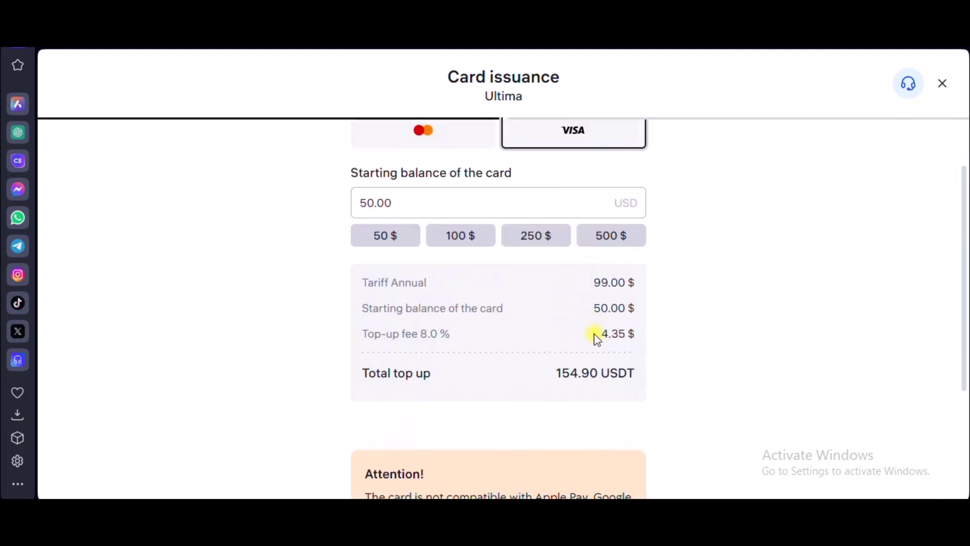
{"action": "left_click_drag", "start_coordinate": [557, 376], "coordinate": [605, 373]}
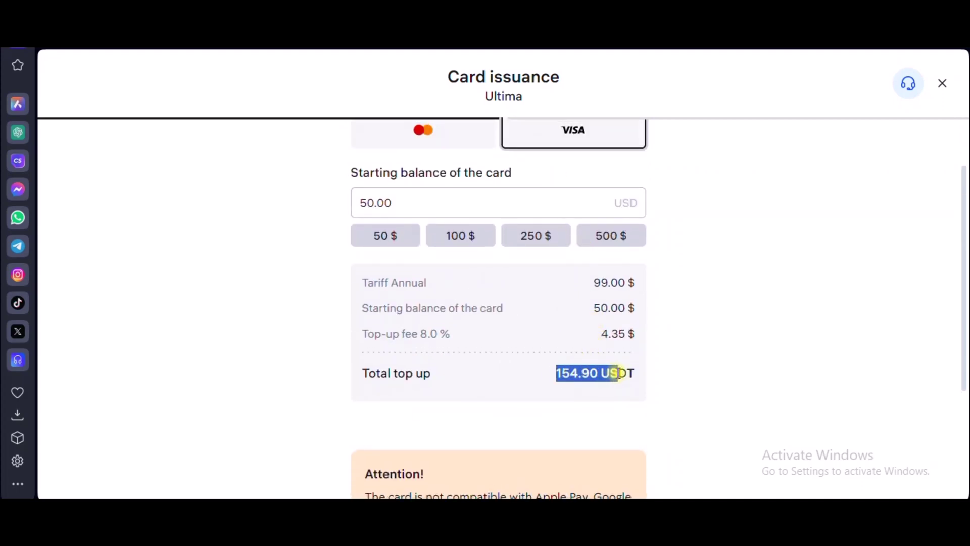
{"action": "left_click", "coordinate": [665, 331]}
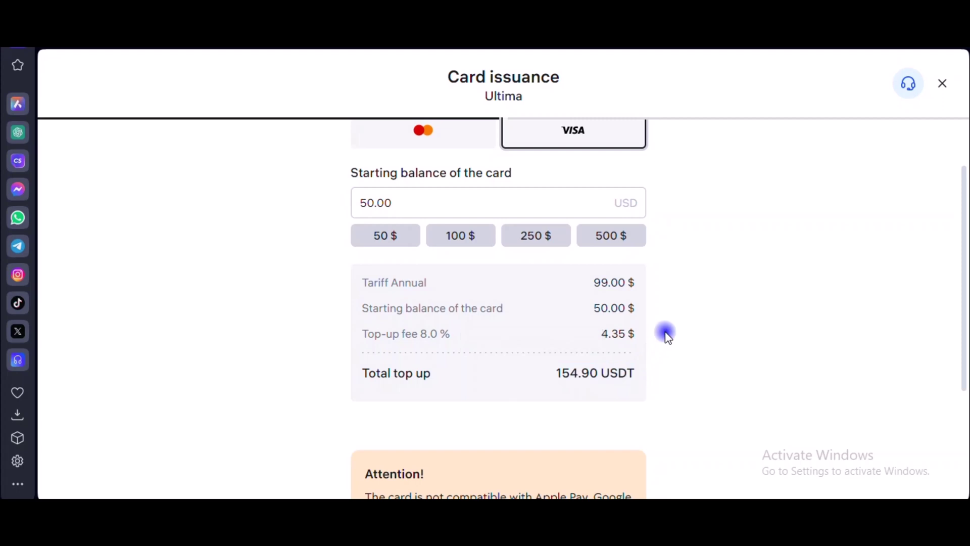
{"action": "left_click_drag", "start_coordinate": [599, 287], "coordinate": [638, 284]}
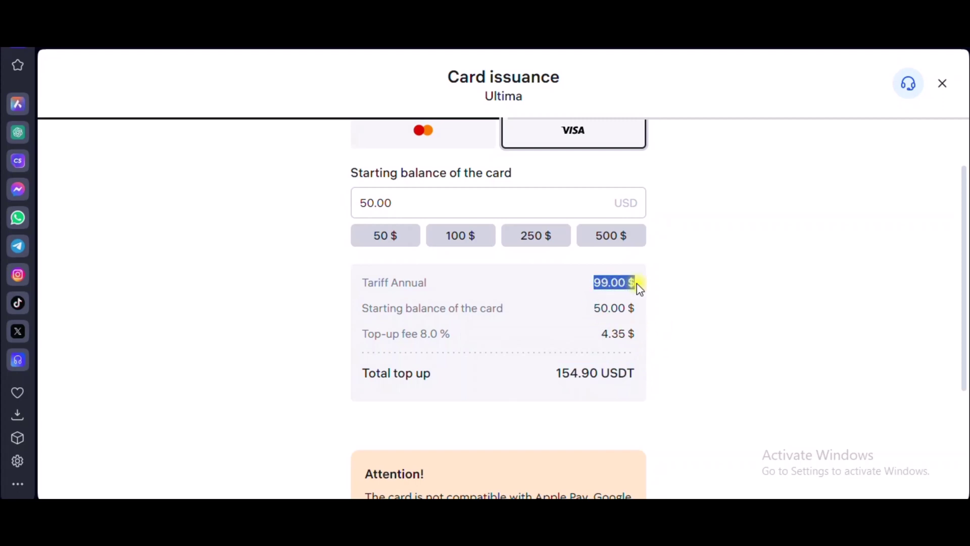
{"action": "left_click", "coordinate": [652, 279]}
- Set the card tariff to Weekly and check the total top-up in the cost breakdown
{"action": "scroll", "coordinate": [539, 274], "scroll_direction": "up", "scroll_amount": 3}
{"action": "left_click", "coordinate": [481, 191]}
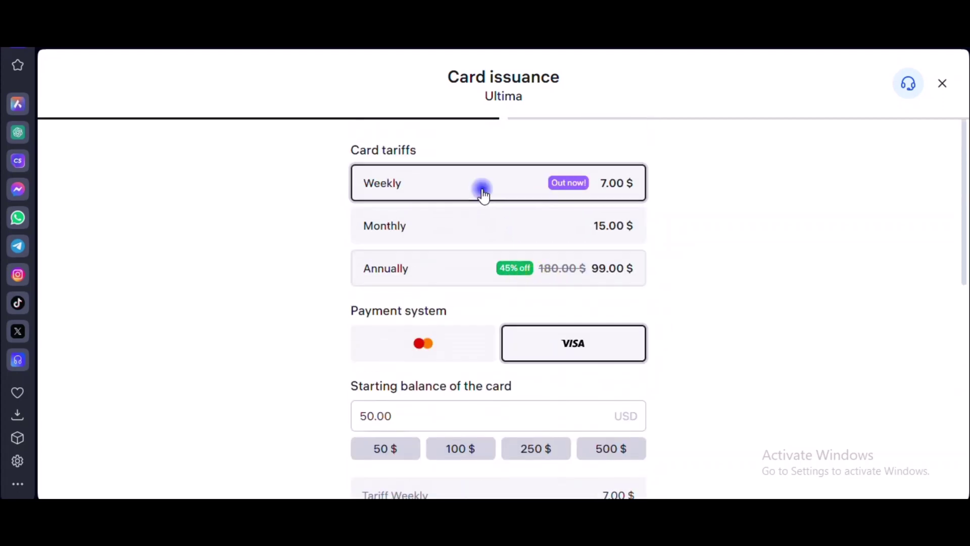
{"action": "scroll", "coordinate": [472, 227], "scroll_direction": "down", "scroll_amount": 2}
{"action": "scroll", "coordinate": [470, 242], "scroll_direction": "down", "scroll_amount": 5}
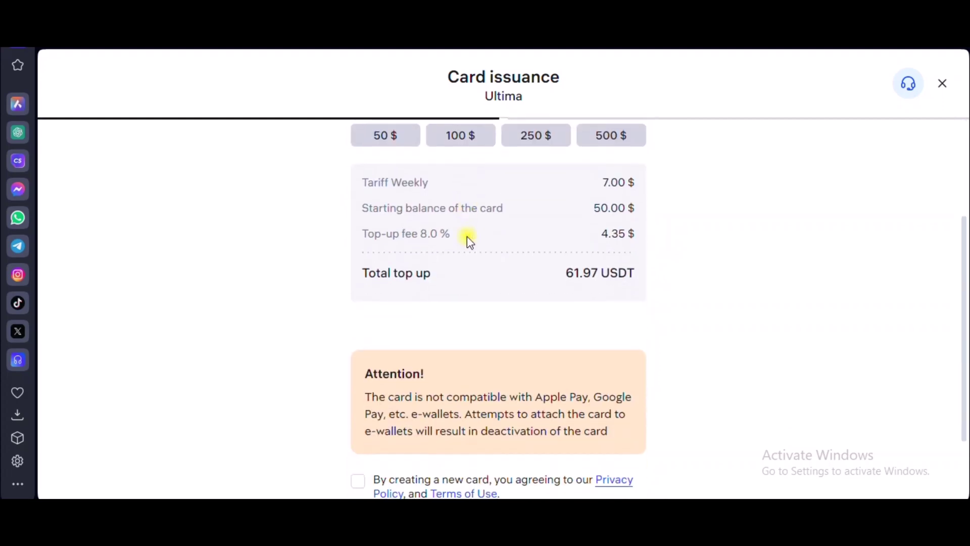
{"action": "left_click_drag", "start_coordinate": [566, 231], "coordinate": [645, 234]}
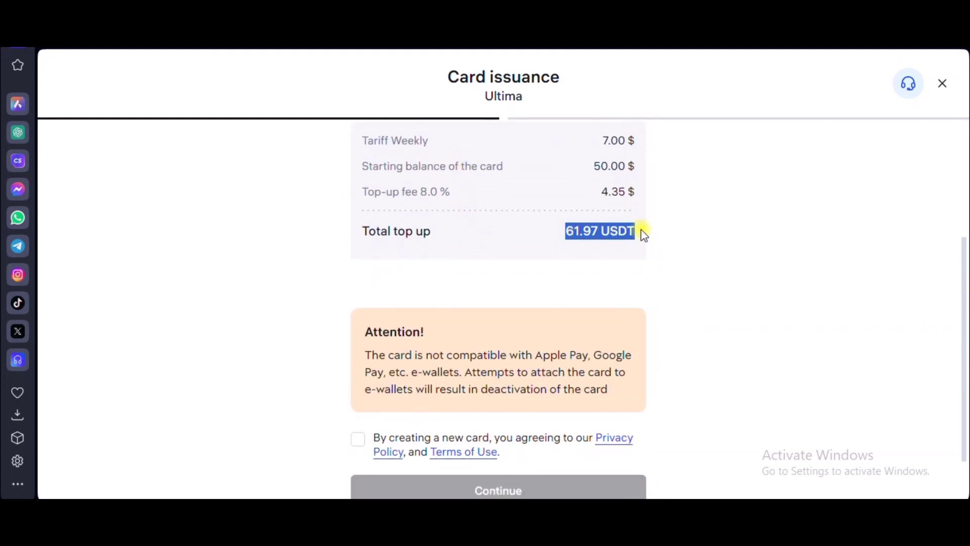
{"action": "left_click", "coordinate": [559, 236]}
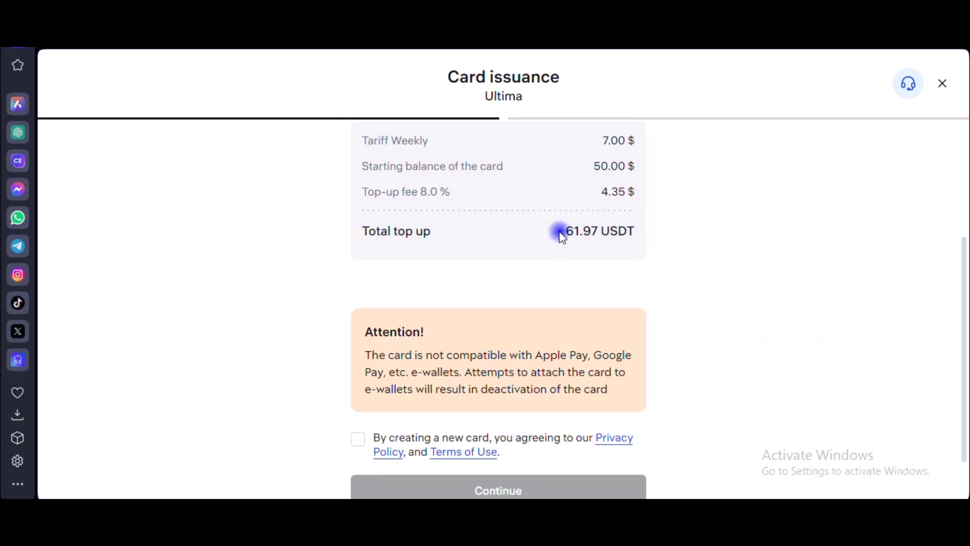
{"action": "left_click_drag", "start_coordinate": [562, 237], "coordinate": [636, 229]}
{"action": "scroll", "coordinate": [402, 305], "scroll_direction": "down", "scroll_amount": 1}
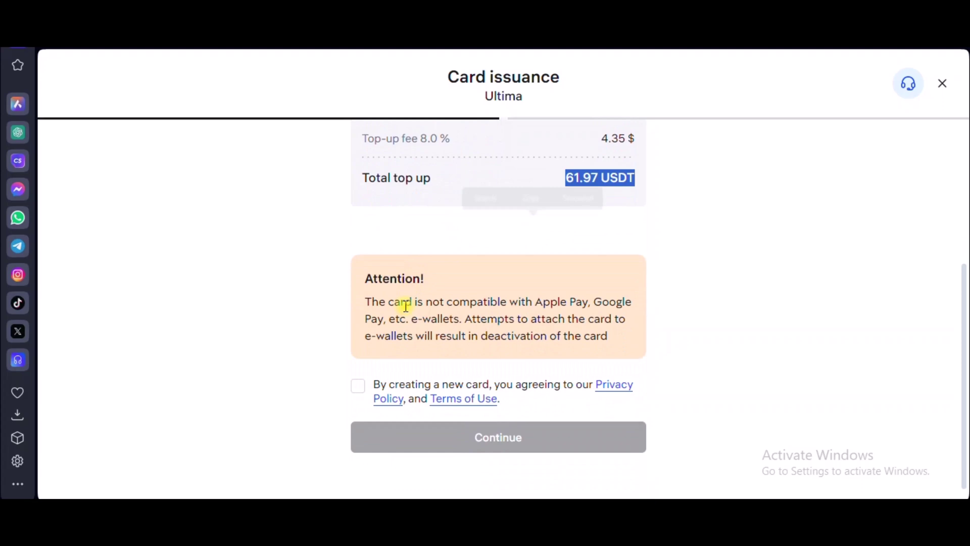
- Agree to the Privacy Policy and Terms of Use, continue to payment and set the method of payment to BTC
{"action": "left_click", "coordinate": [359, 385]}
{"action": "left_click", "coordinate": [412, 440]}
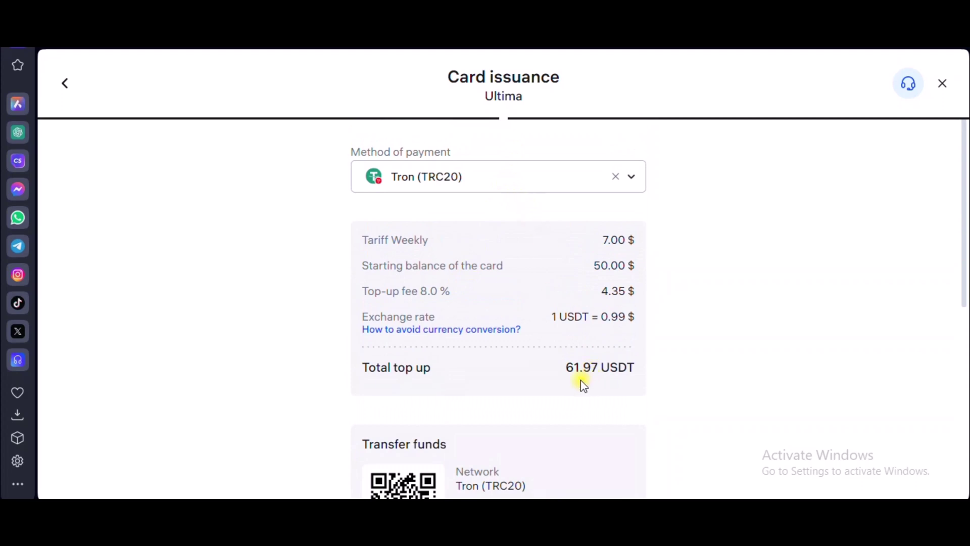
{"action": "left_click_drag", "start_coordinate": [565, 367], "coordinate": [635, 366]}
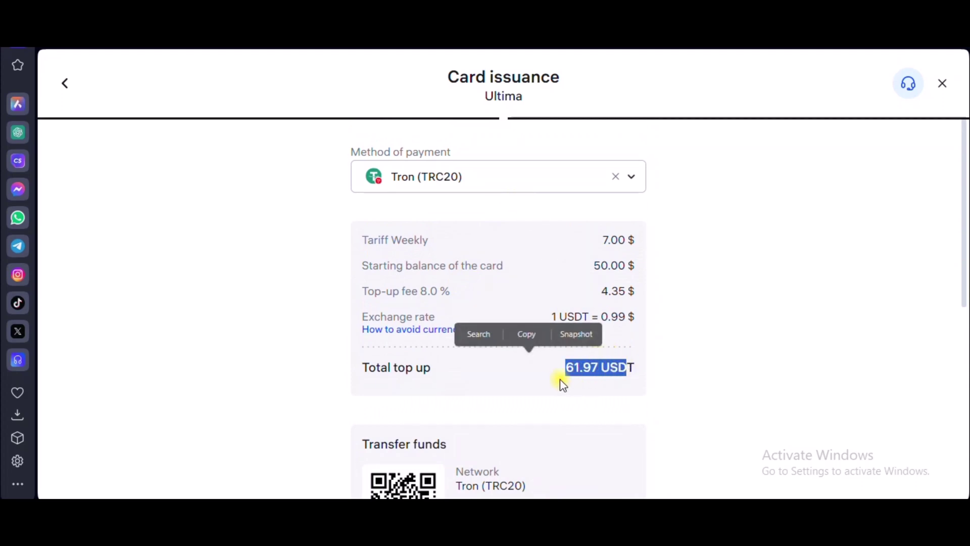
{"action": "left_click", "coordinate": [568, 316]}
{"action": "left_click", "coordinate": [576, 181]}
{"action": "left_click", "coordinate": [434, 258]}
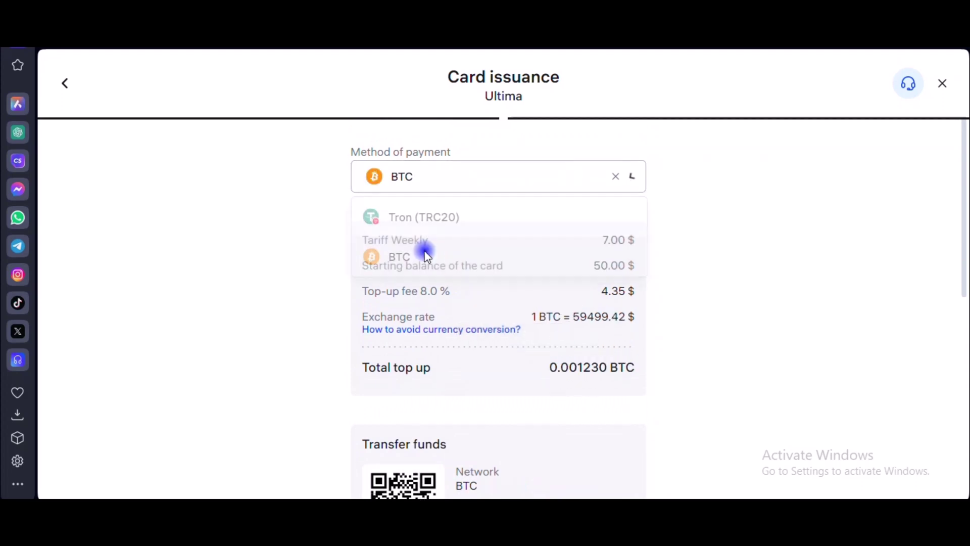
- Copy the BTC wallet address from the transfer details of the Ultima card issuance
{"action": "scroll", "coordinate": [470, 255], "scroll_direction": "down", "scroll_amount": 5}
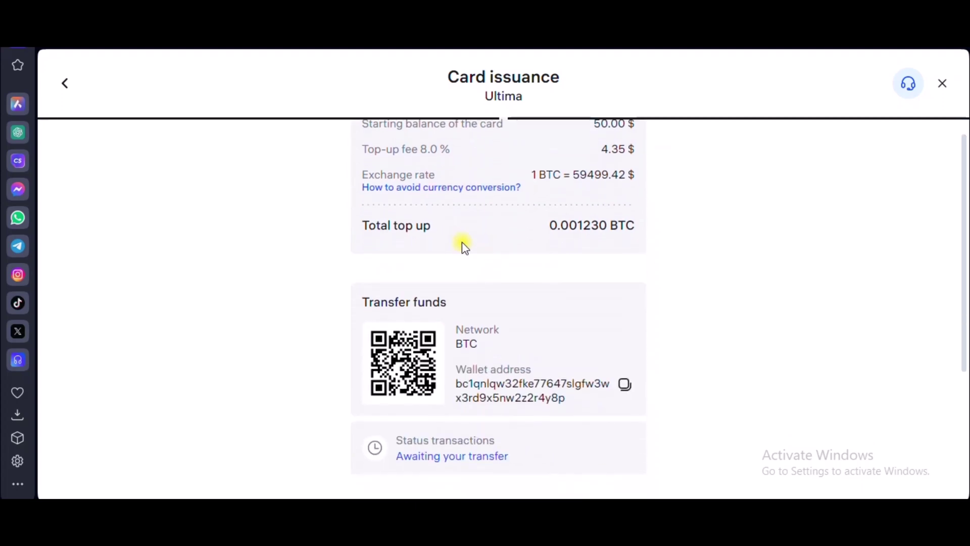
{"action": "scroll", "coordinate": [470, 260], "scroll_direction": "up", "scroll_amount": 5}
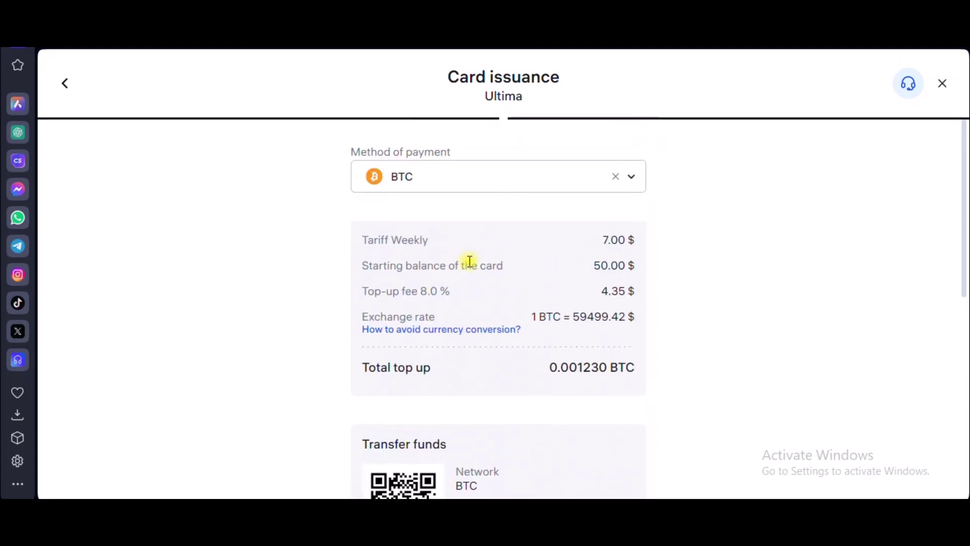
{"action": "scroll", "coordinate": [512, 304], "scroll_direction": "down", "scroll_amount": 3}
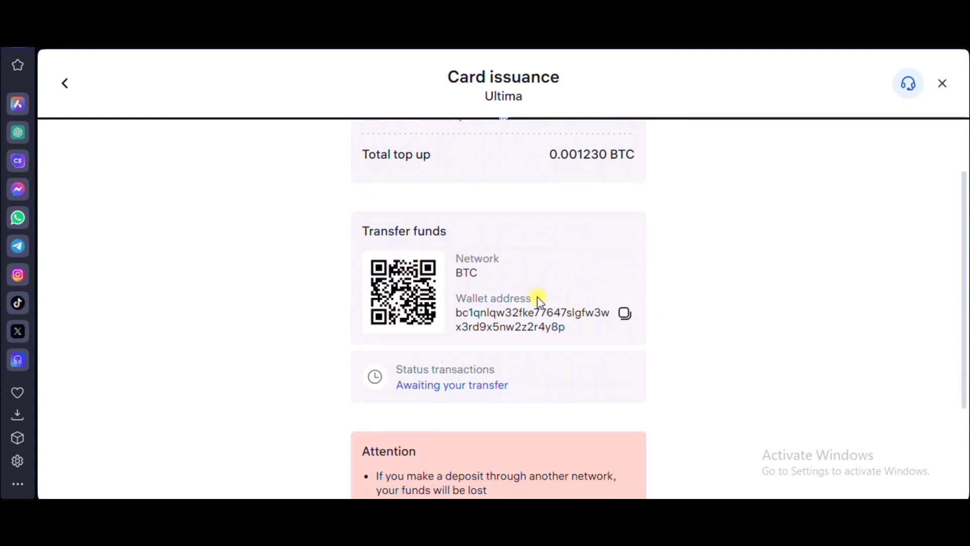
{"action": "left_click", "coordinate": [625, 314]}
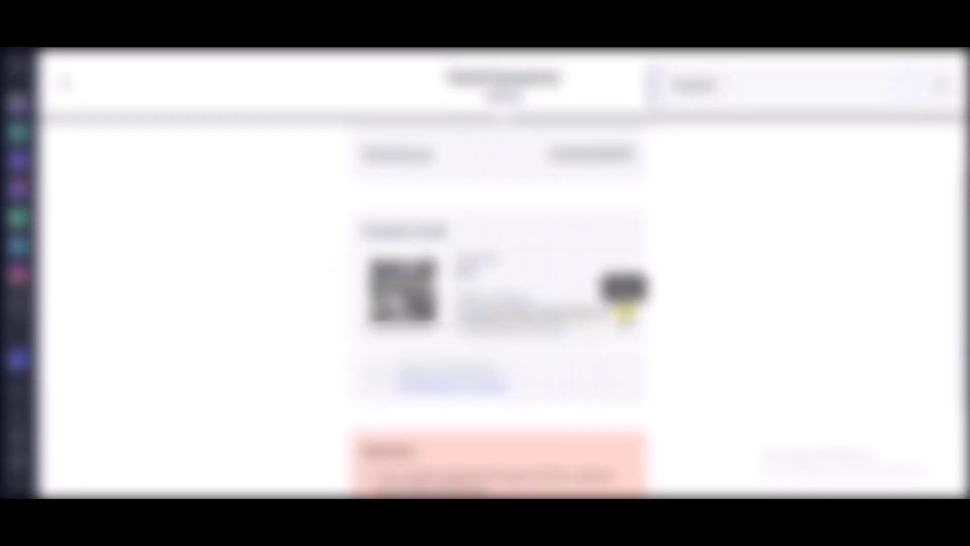
{"action": "scroll", "coordinate": [495, 321], "scroll_direction": "down", "scroll_amount": 3}
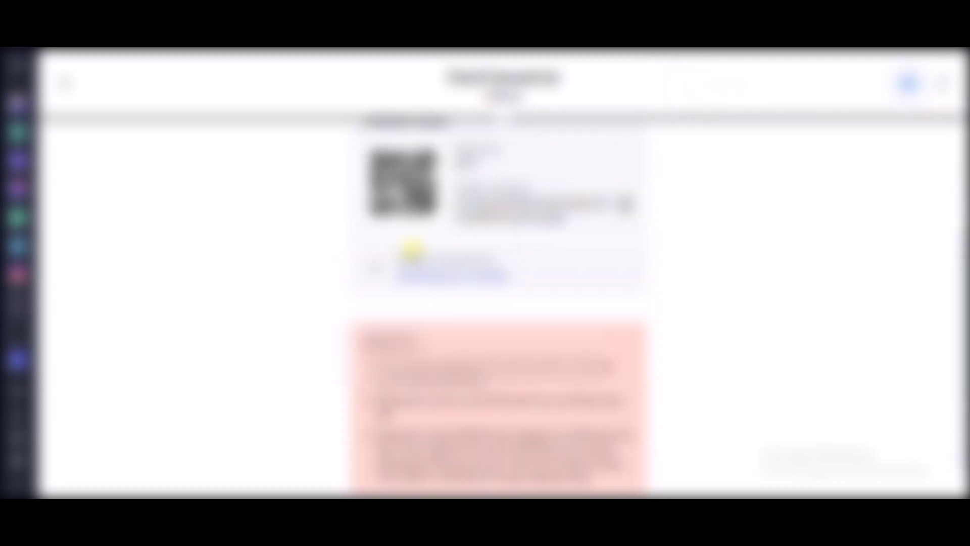
{"action": "scroll", "coordinate": [412, 249], "scroll_direction": "up", "scroll_amount": 5}
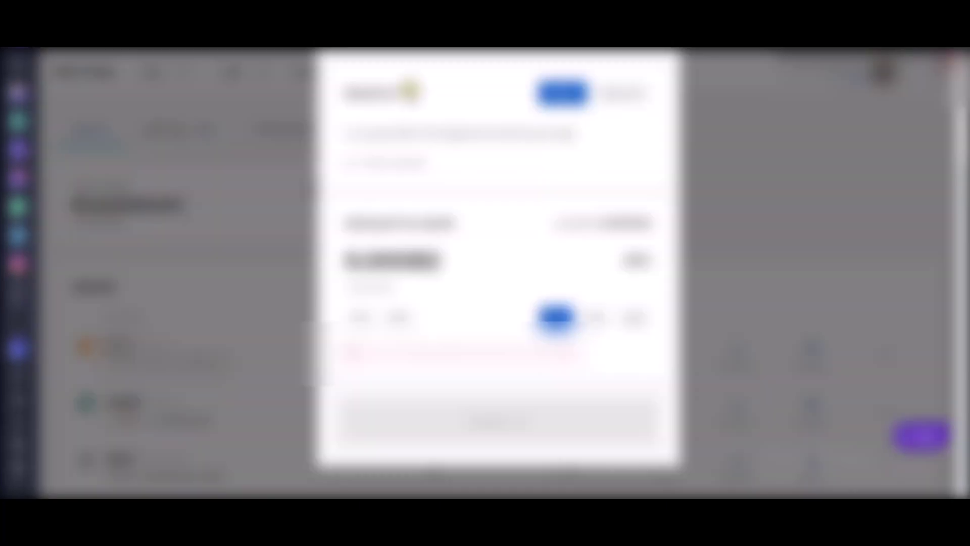
- Close the open send form in Paxful and return to the PST.NET card issuance
{"action": "scroll", "coordinate": [448, 166], "scroll_direction": "up", "scroll_amount": 3}
{"action": "left_click", "coordinate": [660, 115]}
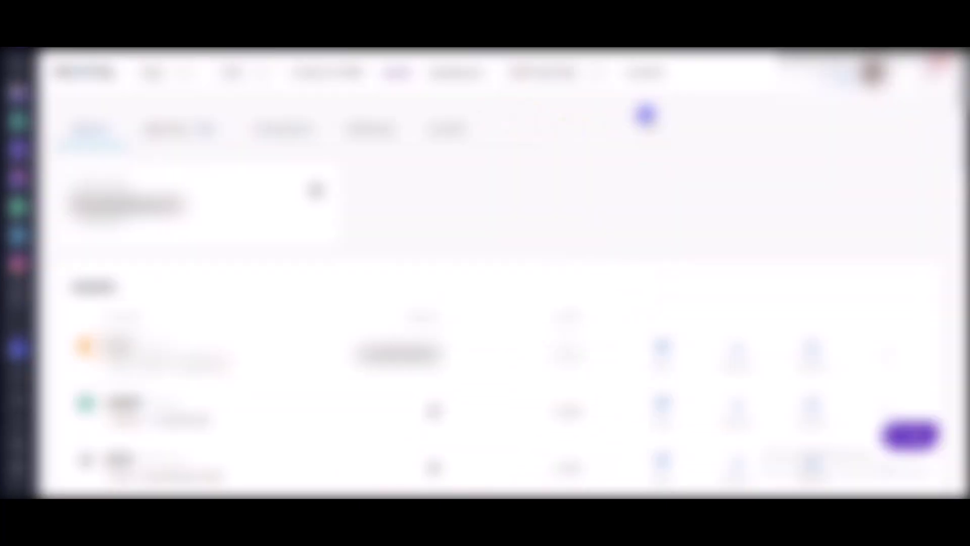
{"action": "mouse_move", "coordinate": [395, 72]}
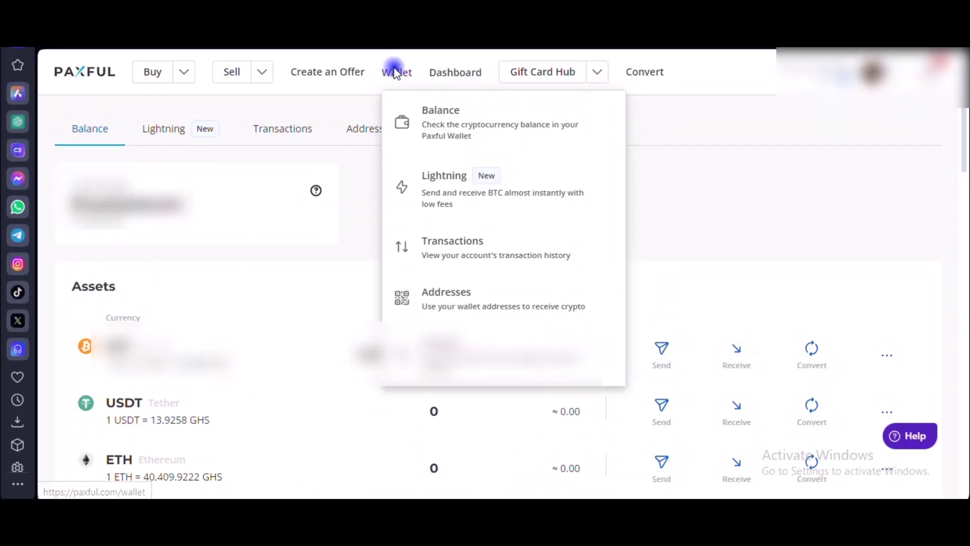
{"action": "left_click", "coordinate": [631, 482]}
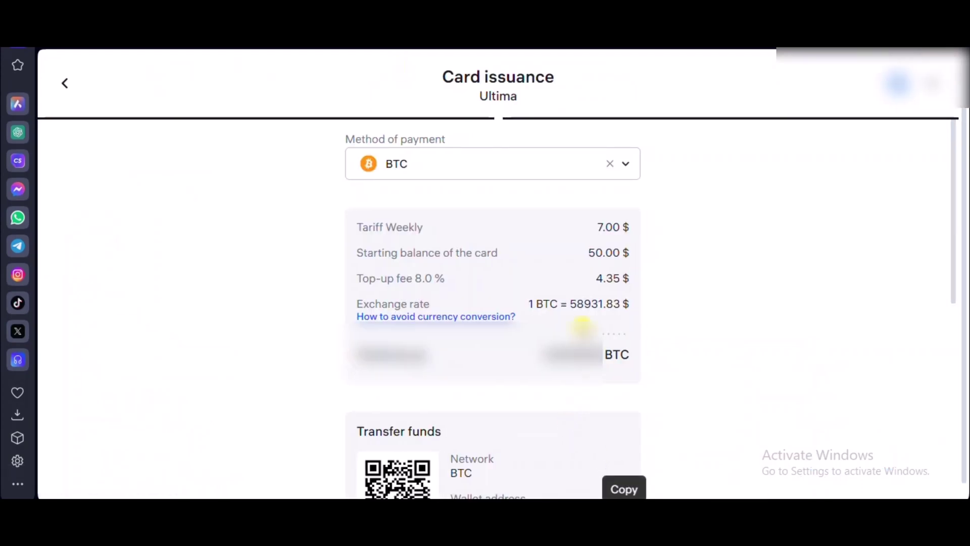
- Review the BTC transfer details and copy the total top-up amount from the payment summary
{"action": "scroll", "coordinate": [589, 308], "scroll_direction": "down", "scroll_amount": 3}
{"action": "scroll", "coordinate": [585, 317], "scroll_direction": "up", "scroll_amount": 3}
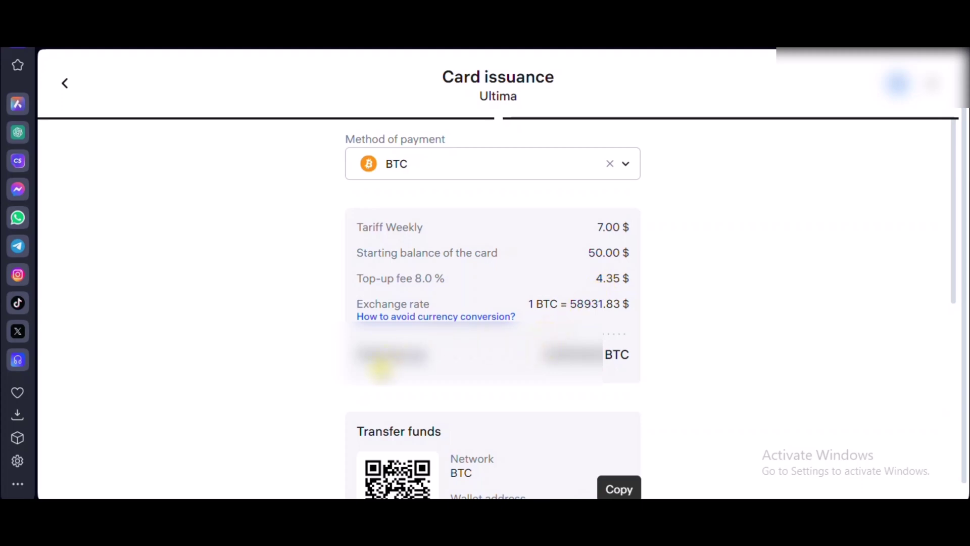
{"action": "scroll", "coordinate": [499, 294], "scroll_direction": "down", "scroll_amount": 5}
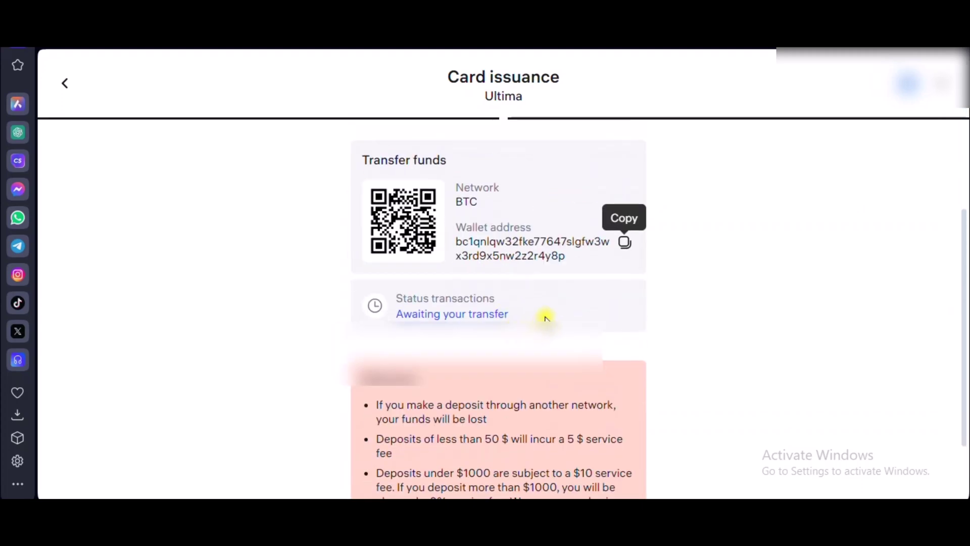
{"action": "scroll", "coordinate": [545, 319], "scroll_direction": "down", "scroll_amount": 2}
{"action": "scroll", "coordinate": [542, 318], "scroll_direction": "up", "scroll_amount": 7}
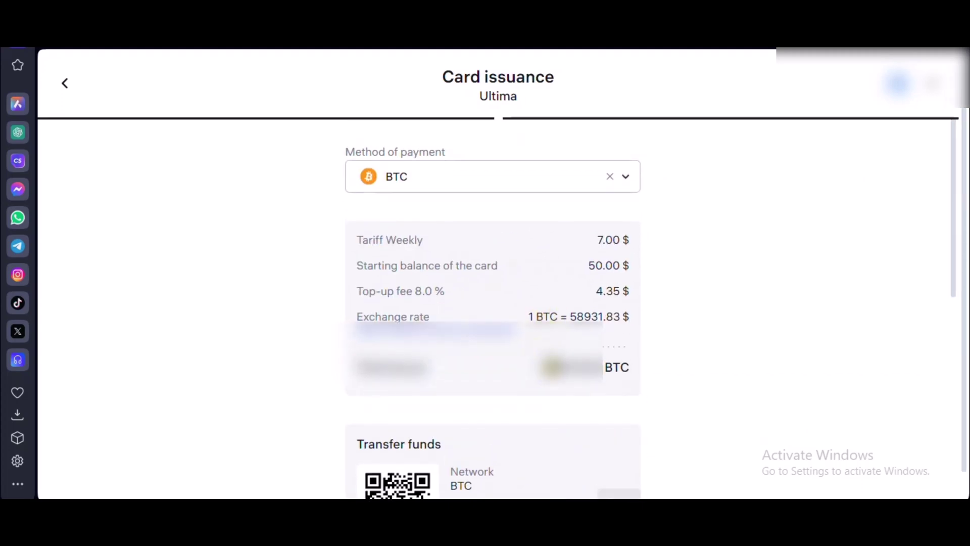
{"action": "left_click_drag", "start_coordinate": [550, 368], "coordinate": [641, 373]}
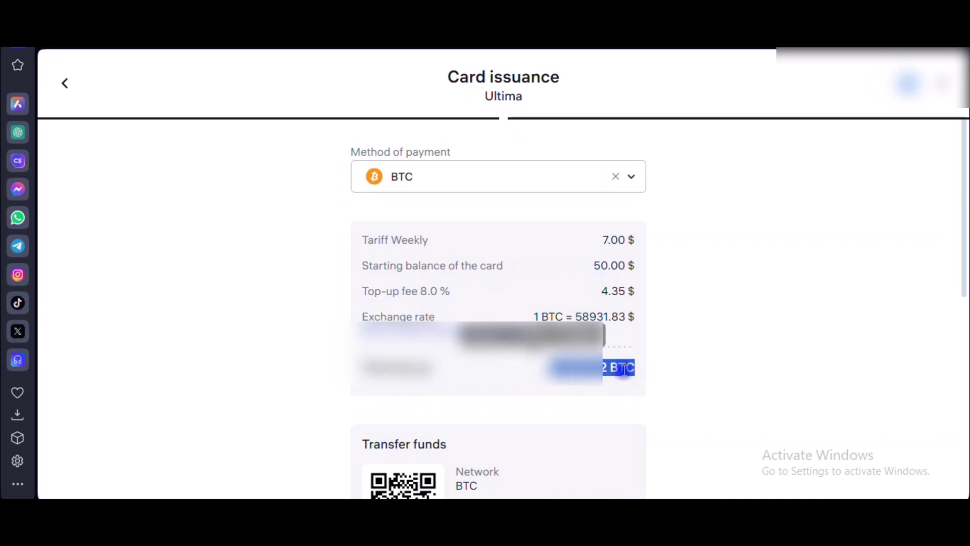
{"action": "right_click", "coordinate": [625, 368]}
{"action": "left_click", "coordinate": [655, 243]}
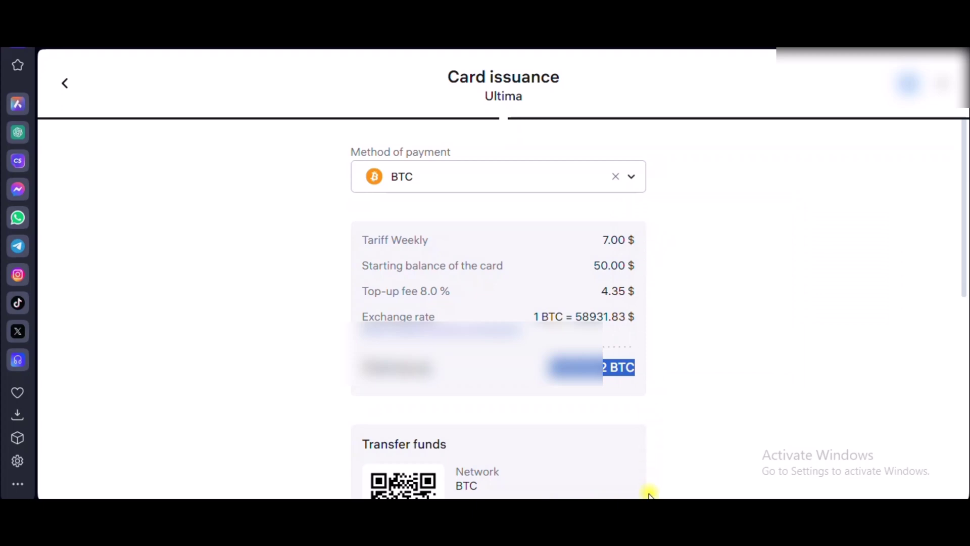
- Switch to the Paxful wallet and start sending Bitcoin
{"action": "mouse_move", "coordinate": [646, 493]}
{"action": "left_click", "coordinate": [556, 477]}
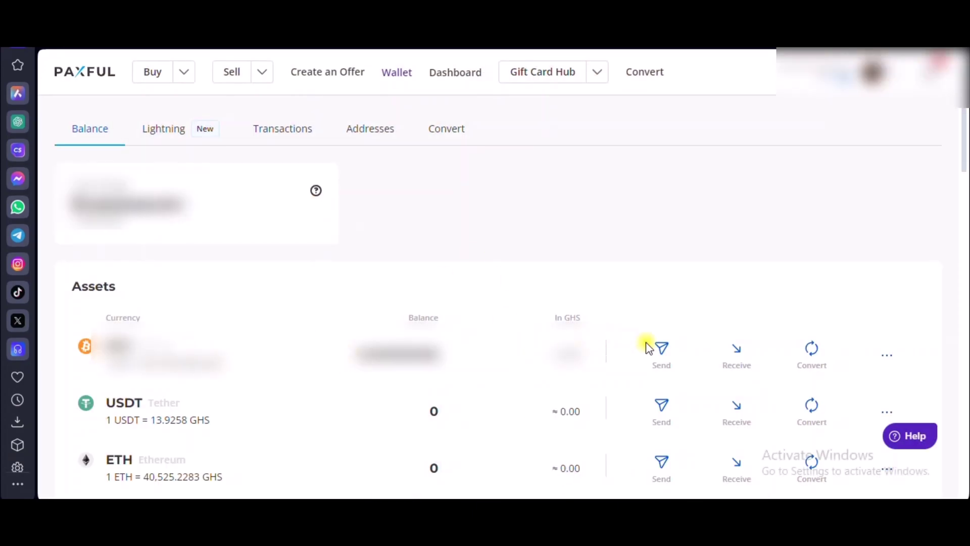
{"action": "left_click", "coordinate": [662, 350]}
- Paste the copied 0.001242BTC as the recipient address and try to enter the amount to send and continue
{"action": "right_click", "coordinate": [385, 298]}
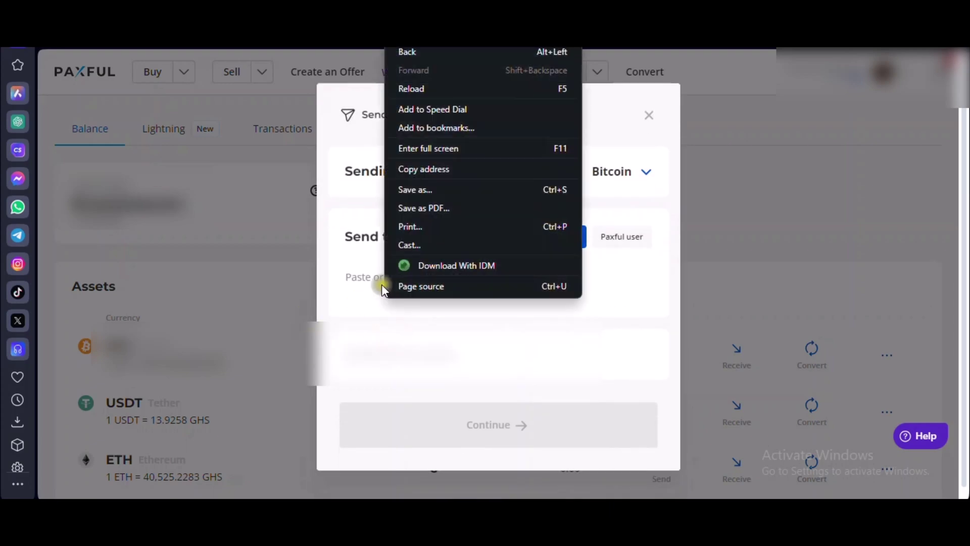
{"action": "right_click", "coordinate": [336, 286]}
{"action": "left_click", "coordinate": [352, 282]}
{"action": "right_click", "coordinate": [356, 273]}
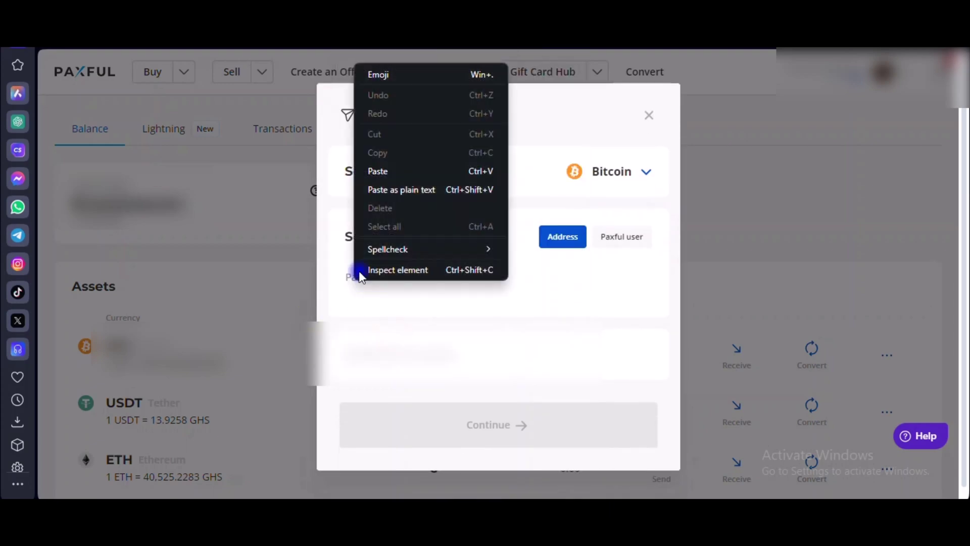
{"action": "left_click", "coordinate": [400, 167]}
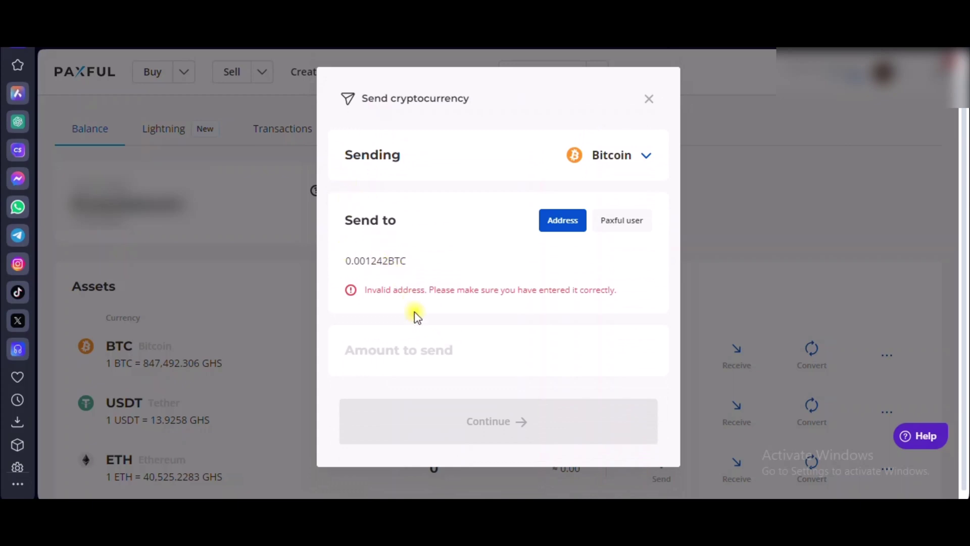
{"action": "left_click", "coordinate": [447, 348]}
{"action": "left_click", "coordinate": [440, 353]}
{"action": "left_click", "coordinate": [475, 418]}
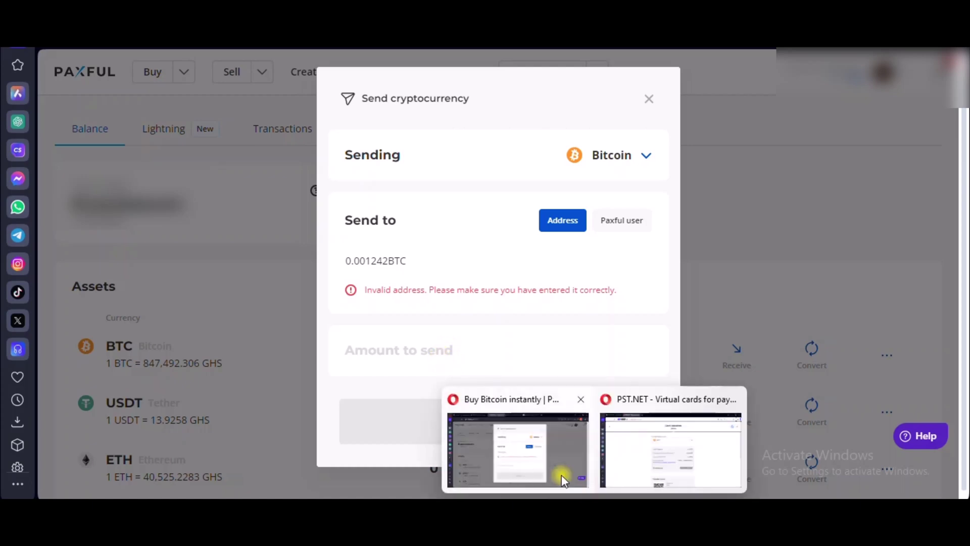
- Switch back to the PST.NET card issuance and examine the transfer status, deposit fee notices and payment summary
{"action": "left_click", "coordinate": [629, 467]}
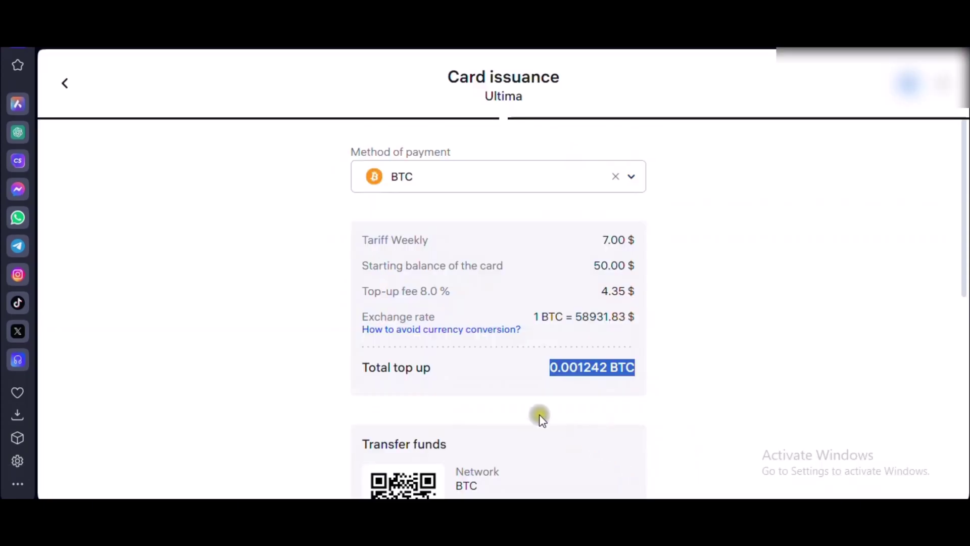
{"action": "scroll", "coordinate": [511, 386], "scroll_direction": "down", "scroll_amount": 5}
{"action": "left_click_drag", "start_coordinate": [385, 325], "coordinate": [530, 325]}
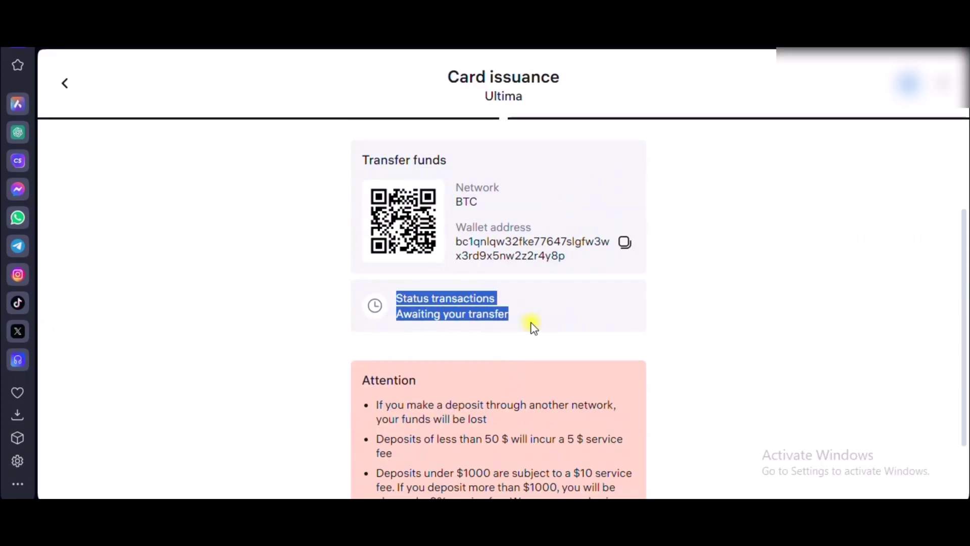
{"action": "left_click", "coordinate": [580, 308]}
{"action": "scroll", "coordinate": [677, 286], "scroll_direction": "down", "scroll_amount": 2}
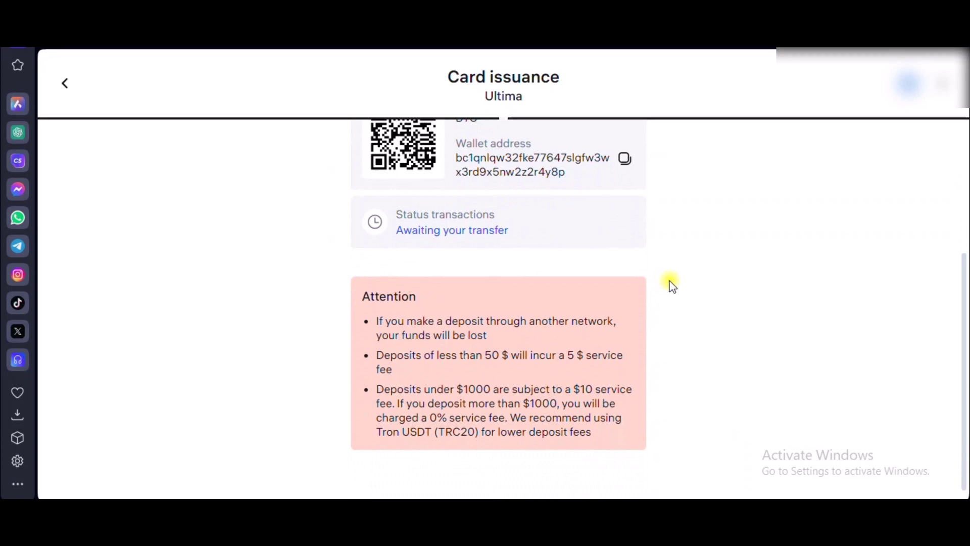
{"action": "scroll", "coordinate": [672, 285], "scroll_direction": "up", "scroll_amount": 7}
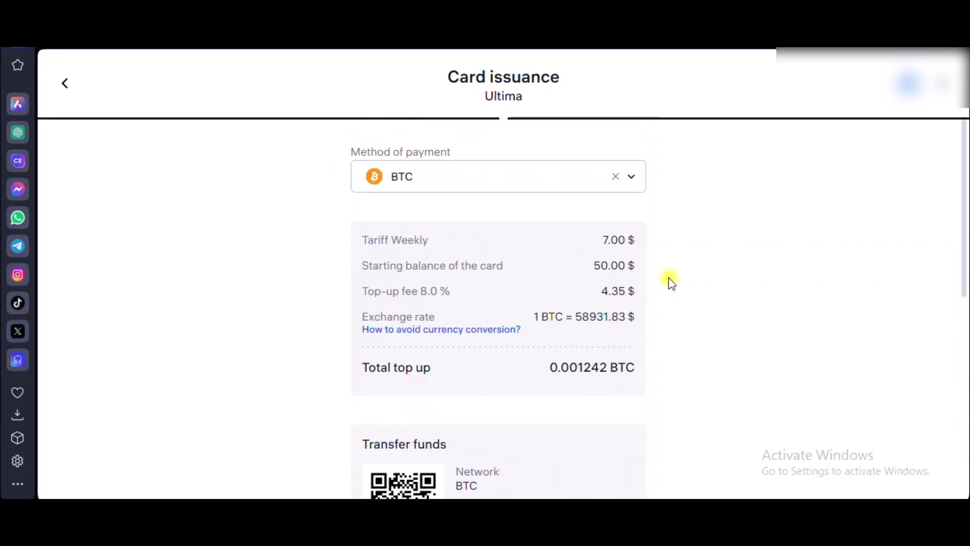